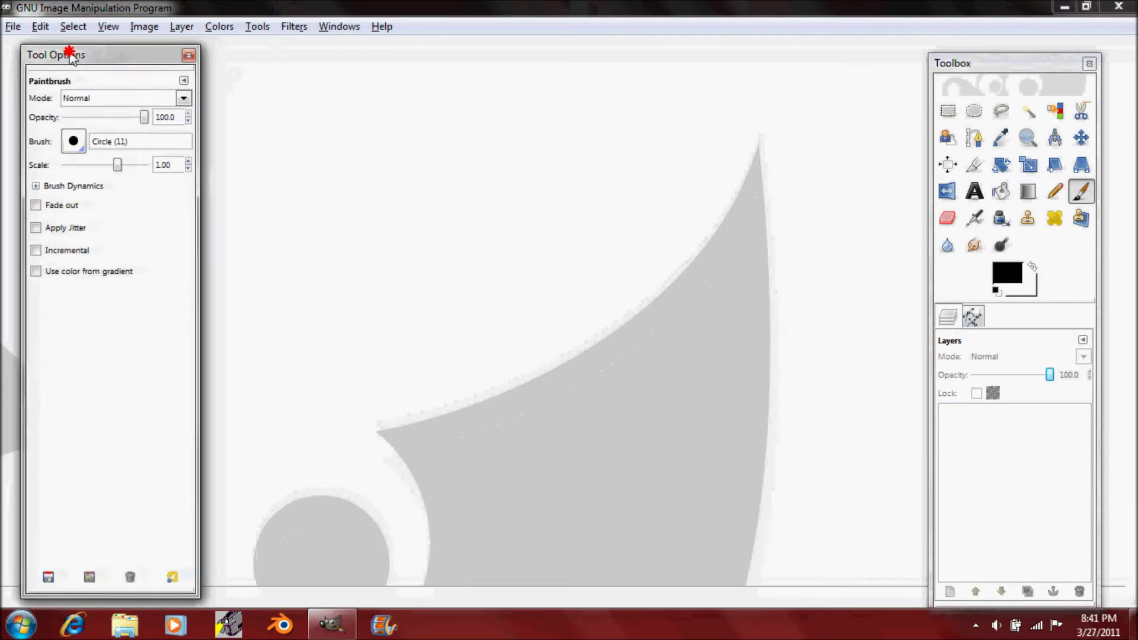
Step: Open the hand-drawn logo image Scan.jpg from the Recources folder inside Gimp Projects jpg
{"action": "left_click", "coordinate": [13, 27]}
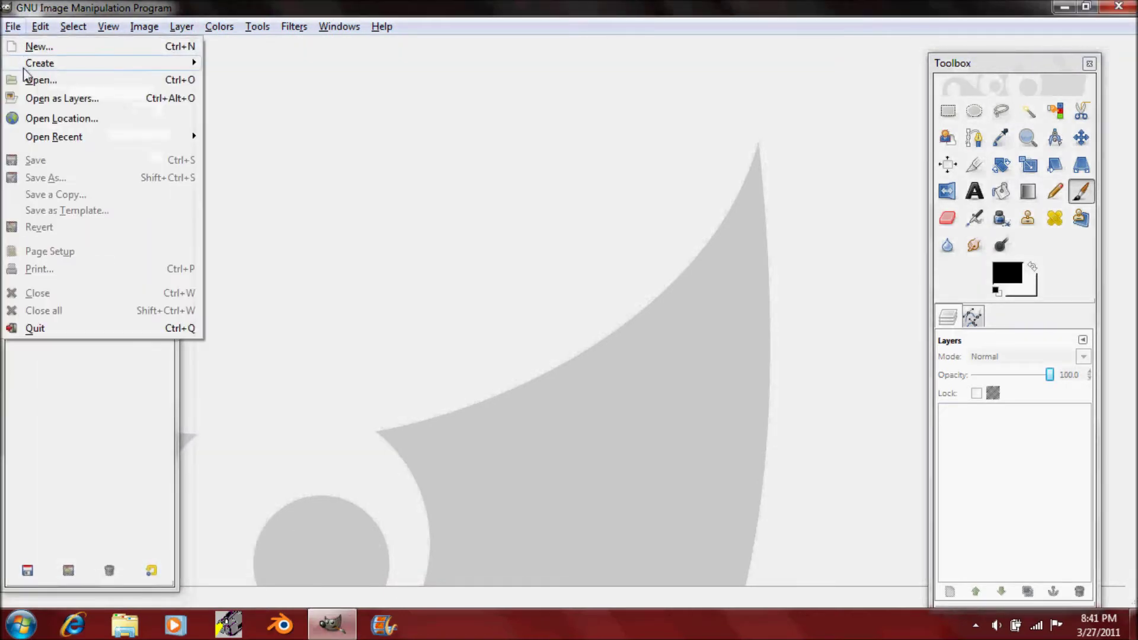
{"action": "left_click", "coordinate": [30, 88]}
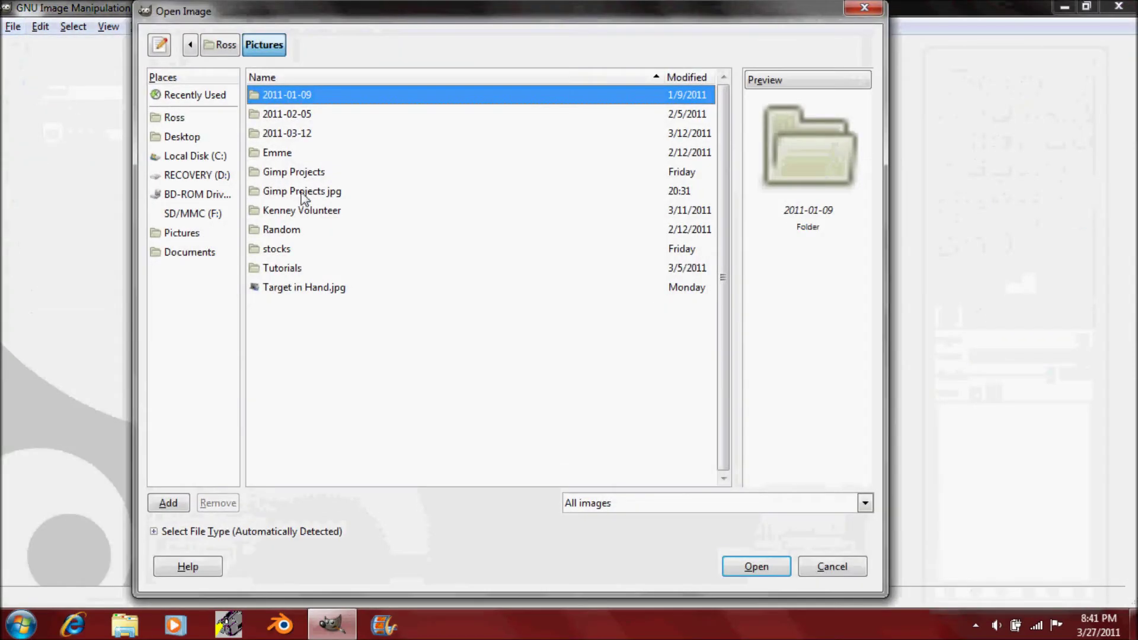
{"action": "double_click", "coordinate": [309, 193]}
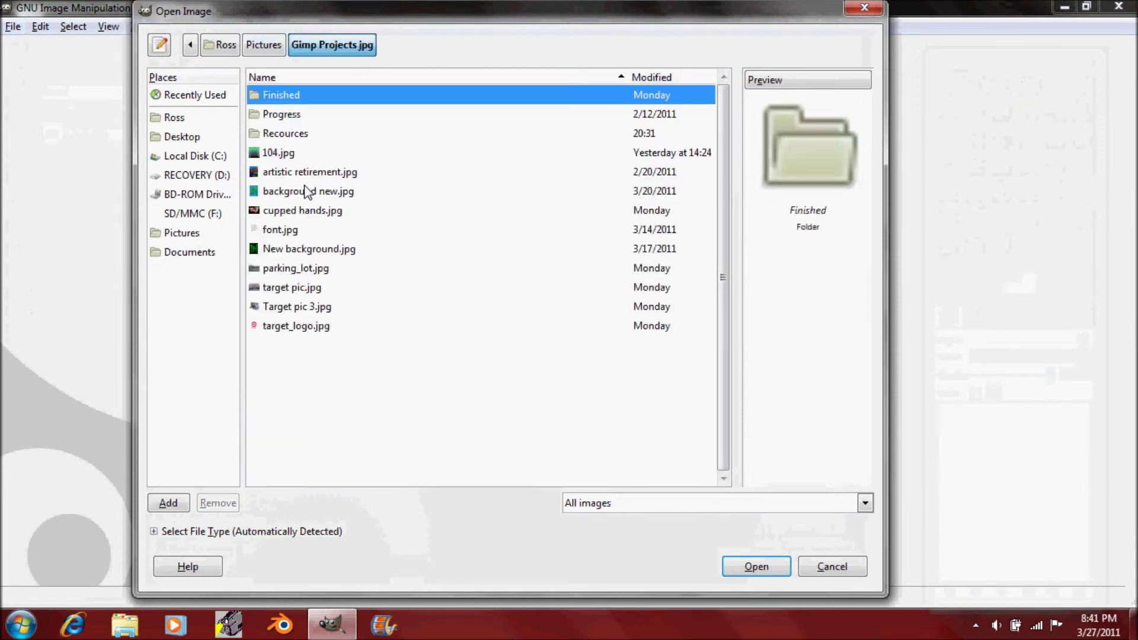
{"action": "double_click", "coordinate": [296, 134]}
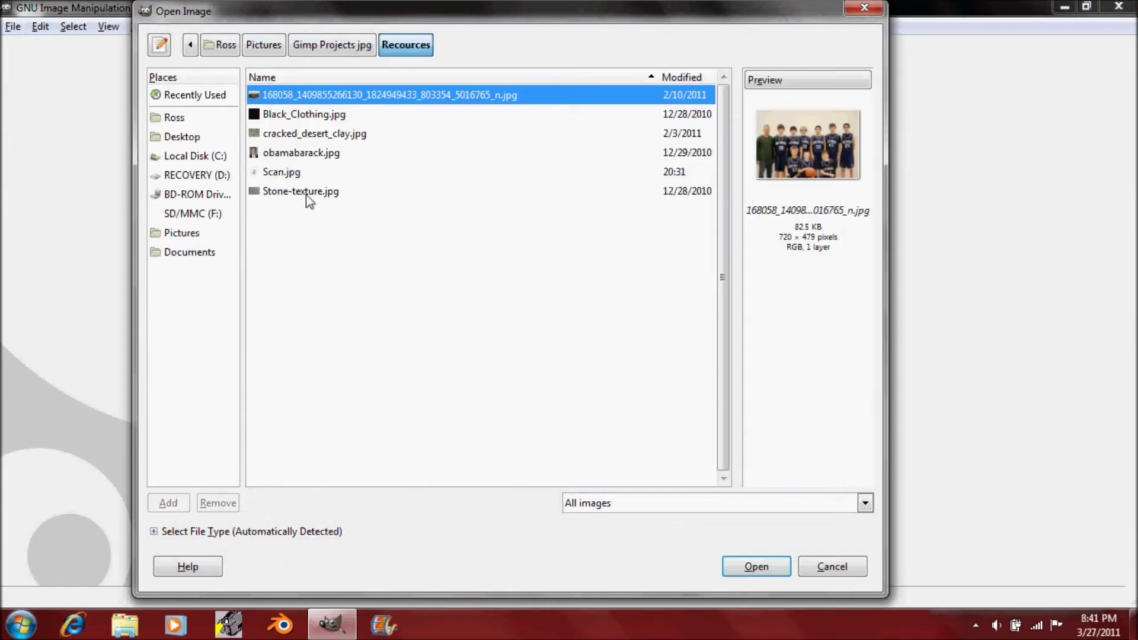
{"action": "left_click", "coordinate": [300, 114]}
{"action": "left_click", "coordinate": [304, 152]}
{"action": "left_click", "coordinate": [306, 172]}
{"action": "double_click", "coordinate": [306, 172]}
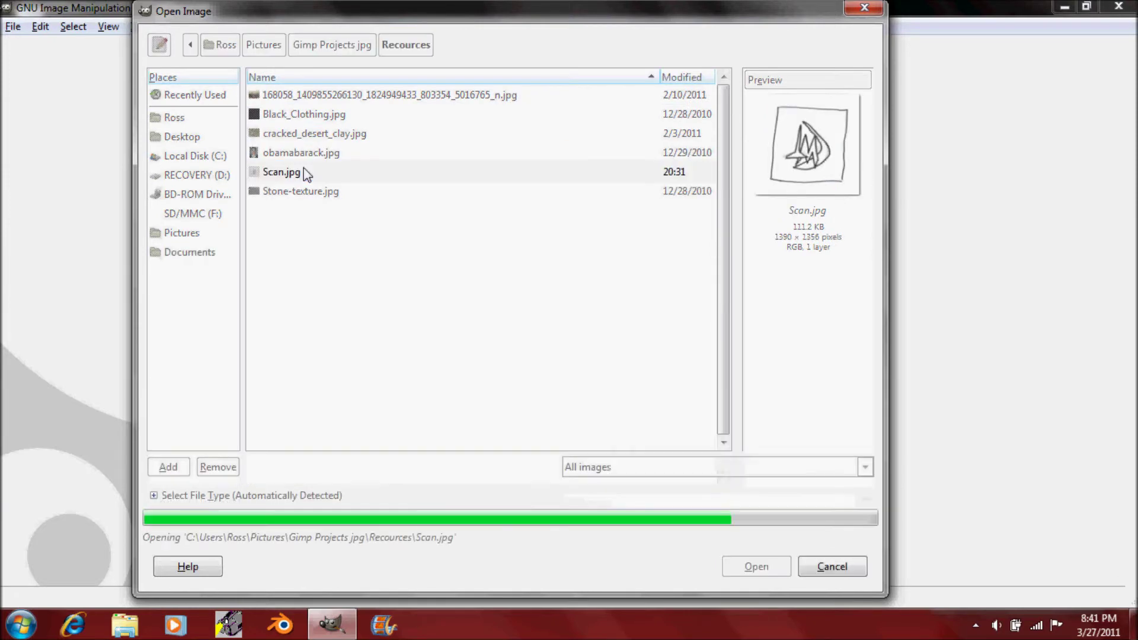
{"action": "left_click_drag", "start_coordinate": [439, 31], "coordinate": [412, 2]}
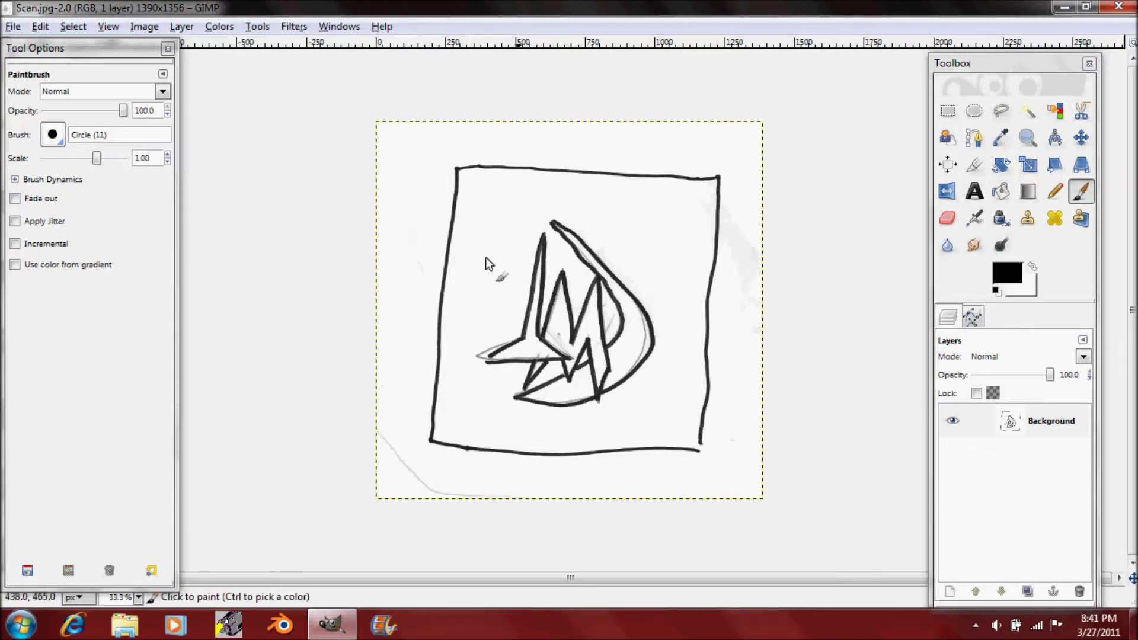
Step: Adjust the background layer's Brightness-Contrast to brightness 30 and contrast 127
{"action": "left_click", "coordinate": [1024, 424]}
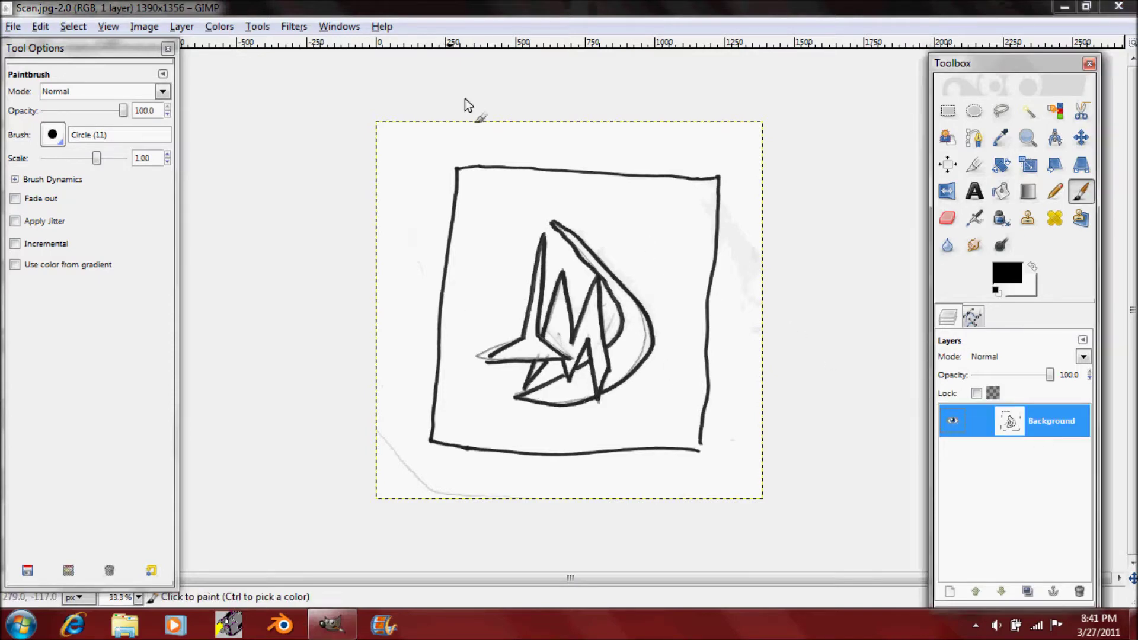
{"action": "left_click", "coordinate": [226, 28]}
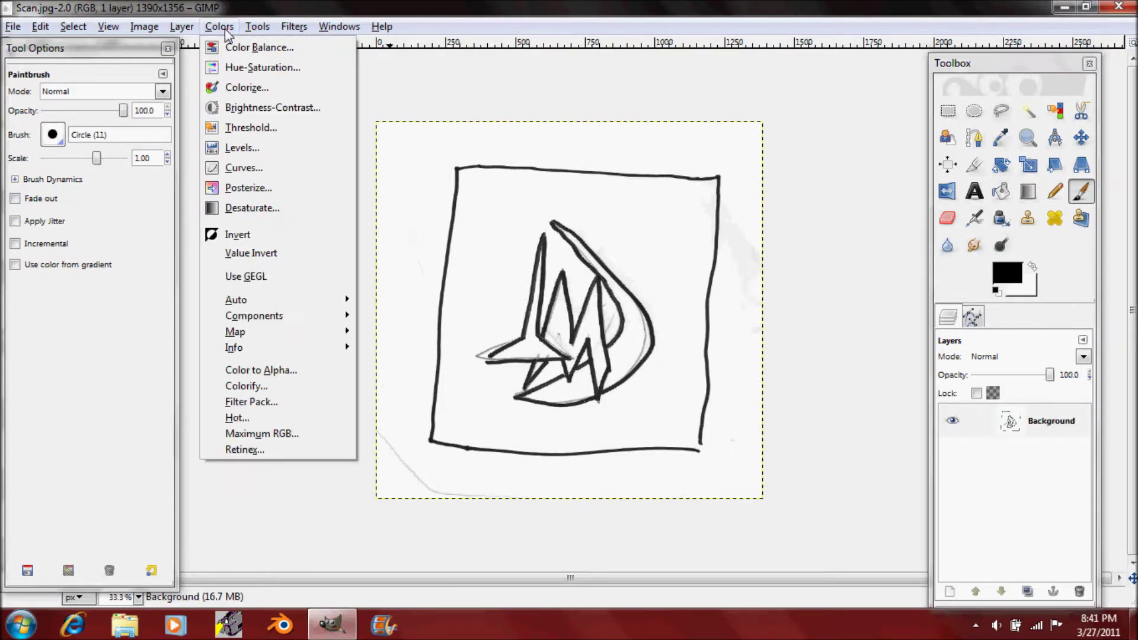
{"action": "left_click", "coordinate": [270, 108]}
{"action": "left_click_drag", "start_coordinate": [183, 139], "coordinate": [423, 166]}
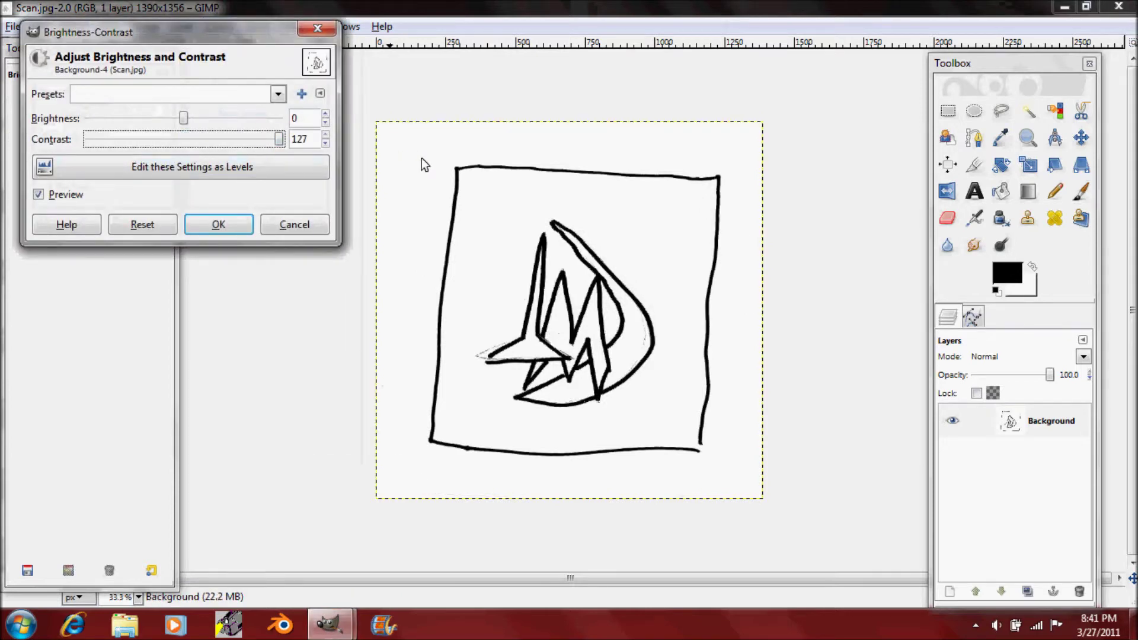
{"action": "left_click_drag", "start_coordinate": [195, 120], "coordinate": [223, 131]}
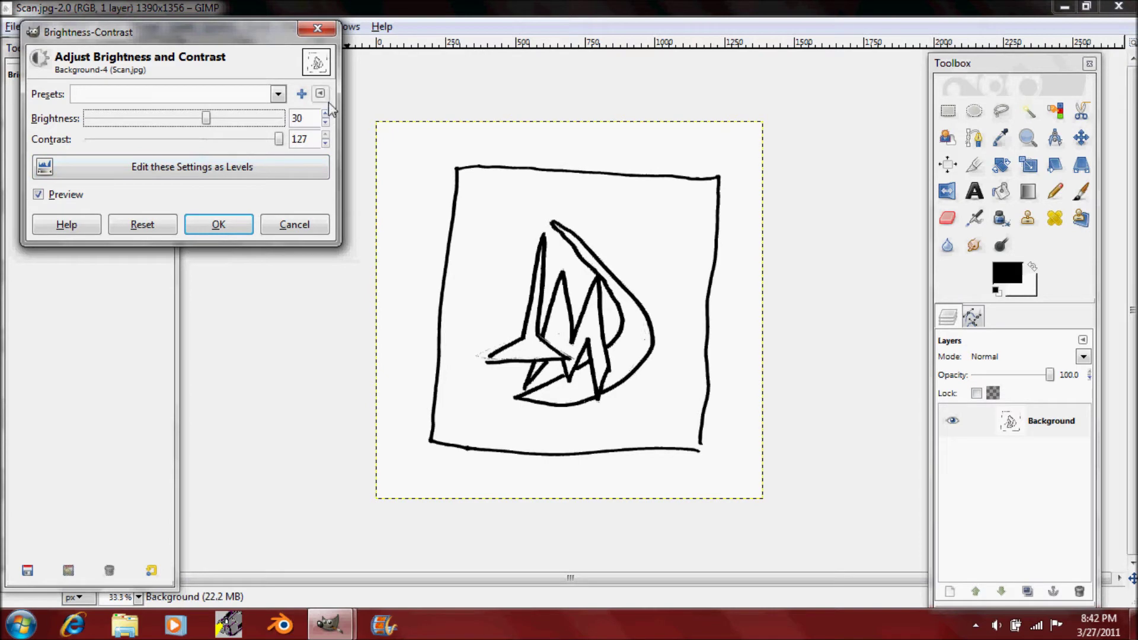
{"action": "left_click", "coordinate": [236, 225]}
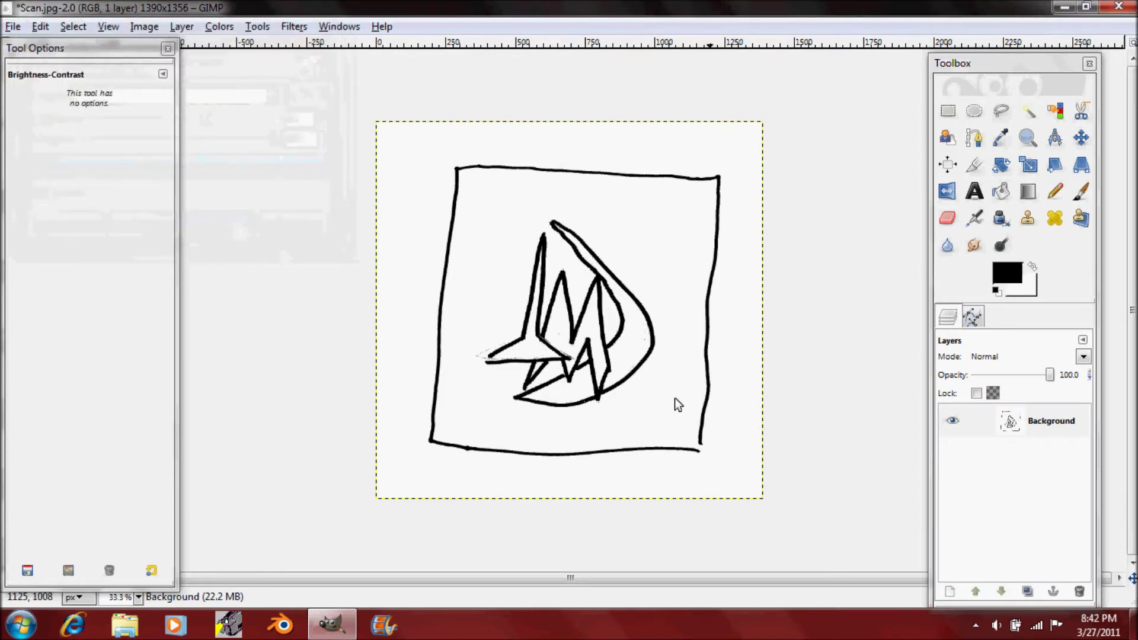
{"action": "left_click", "coordinate": [1014, 423]}
{"action": "right_click", "coordinate": [1015, 424]}
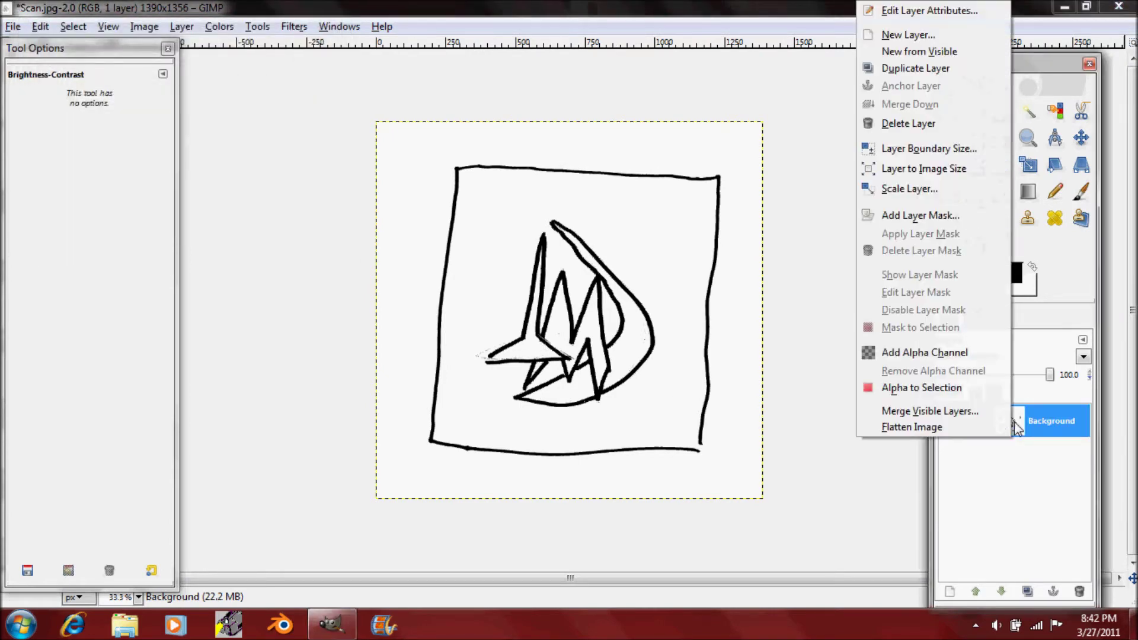
{"action": "left_click", "coordinate": [815, 350]}
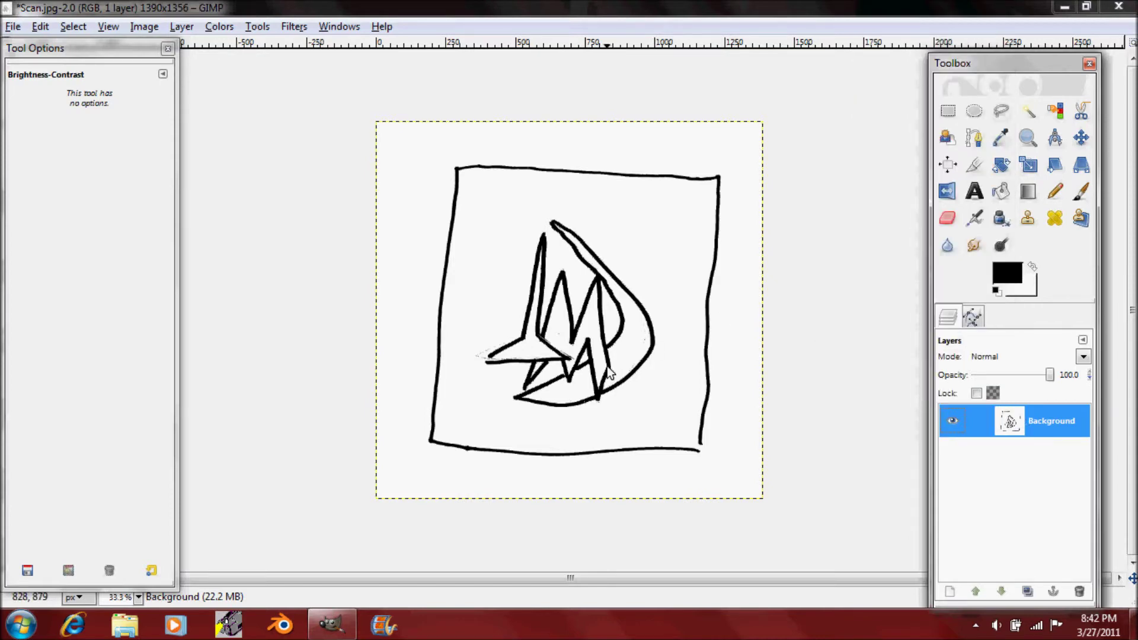
Step: Apply Brightness-Contrast to the scanned drawing a second time
{"action": "scroll", "coordinate": [609, 371], "scroll_direction": "up", "scroll_amount": 3}
{"action": "scroll", "coordinate": [609, 371], "scroll_direction": "down", "scroll_amount": 1}
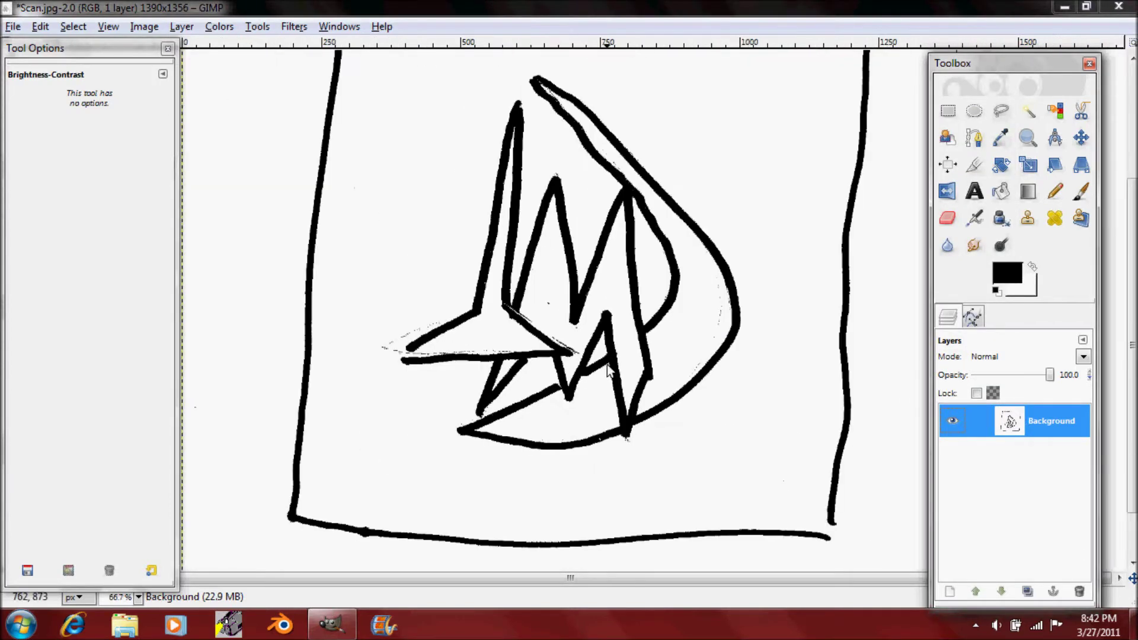
{"action": "left_click", "coordinate": [220, 27]}
{"action": "left_click", "coordinate": [264, 110]}
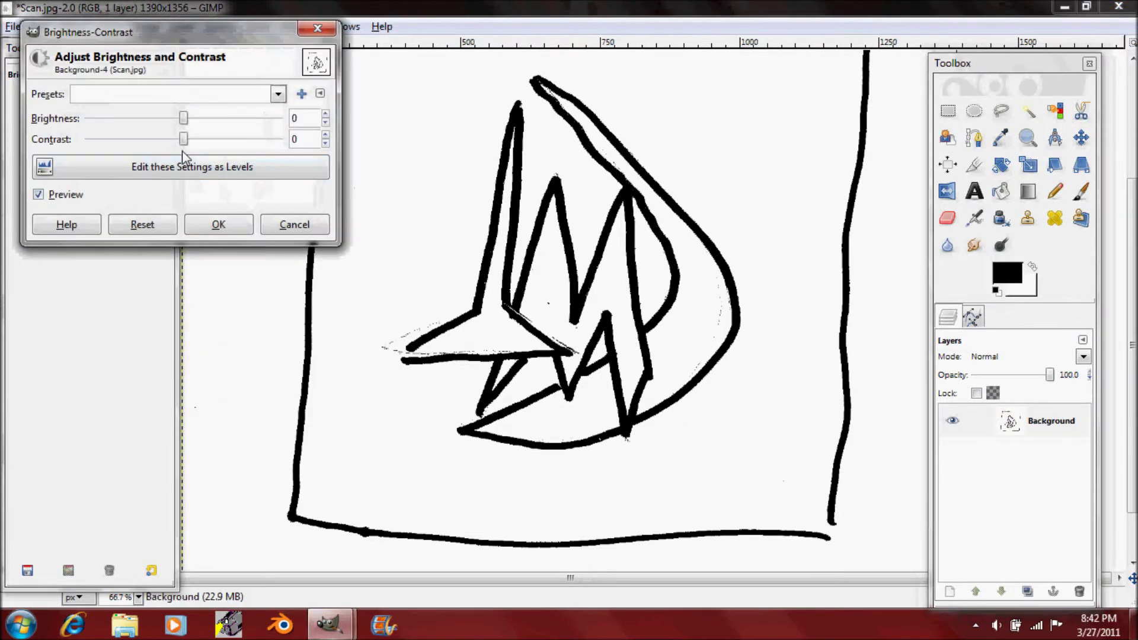
{"action": "left_click", "coordinate": [217, 227]}
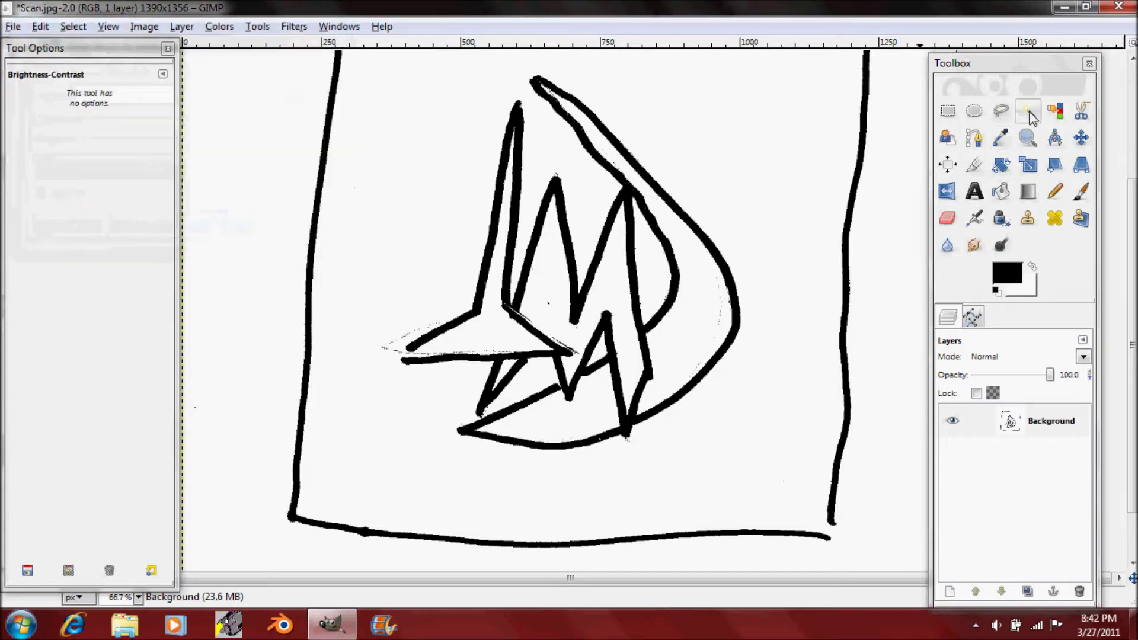
Step: Try to isolate the black lines by selecting them by color and inverting the selection, then deselect everything
{"action": "left_click", "coordinate": [1054, 110]}
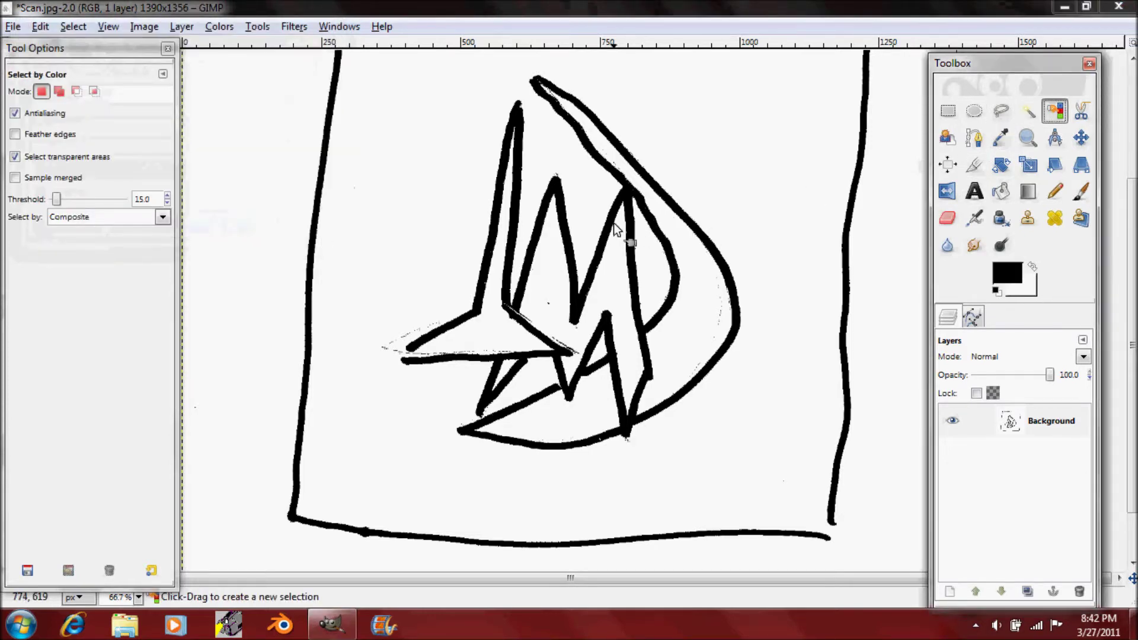
{"action": "scroll", "coordinate": [613, 223], "scroll_direction": "up", "scroll_amount": 6}
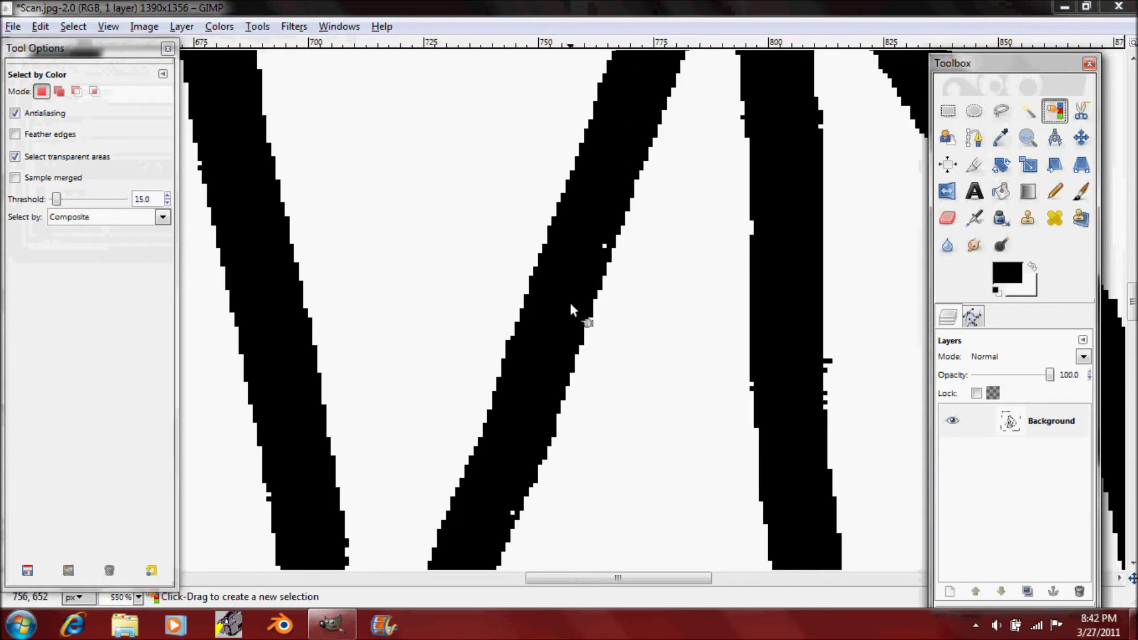
{"action": "scroll", "coordinate": [571, 305], "scroll_direction": "down", "scroll_amount": 6}
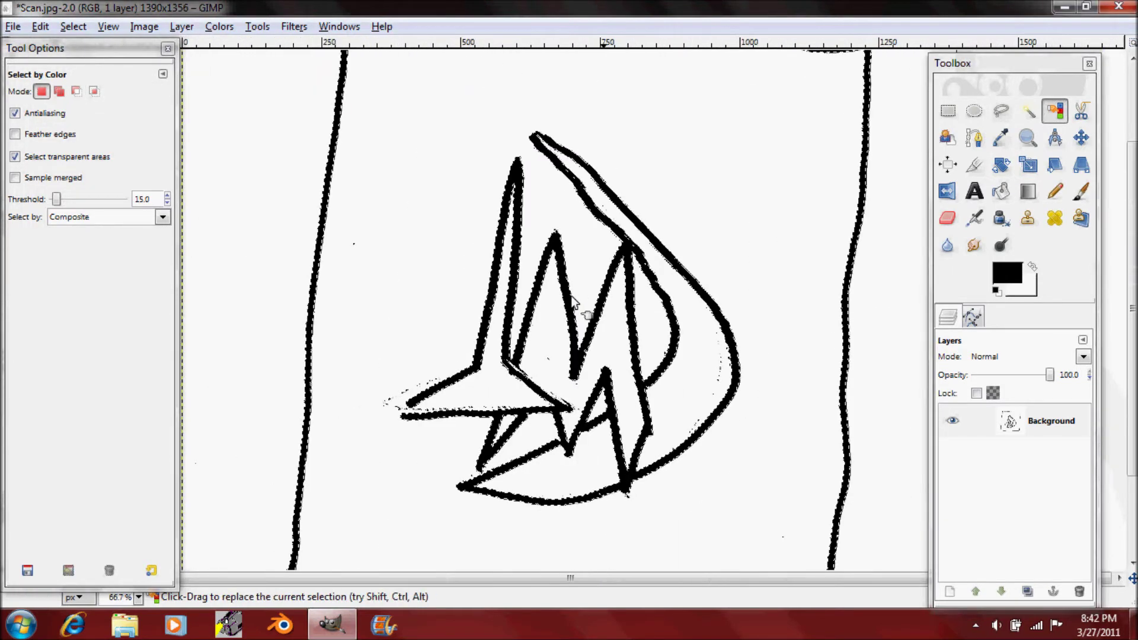
{"action": "left_click", "coordinate": [73, 26]}
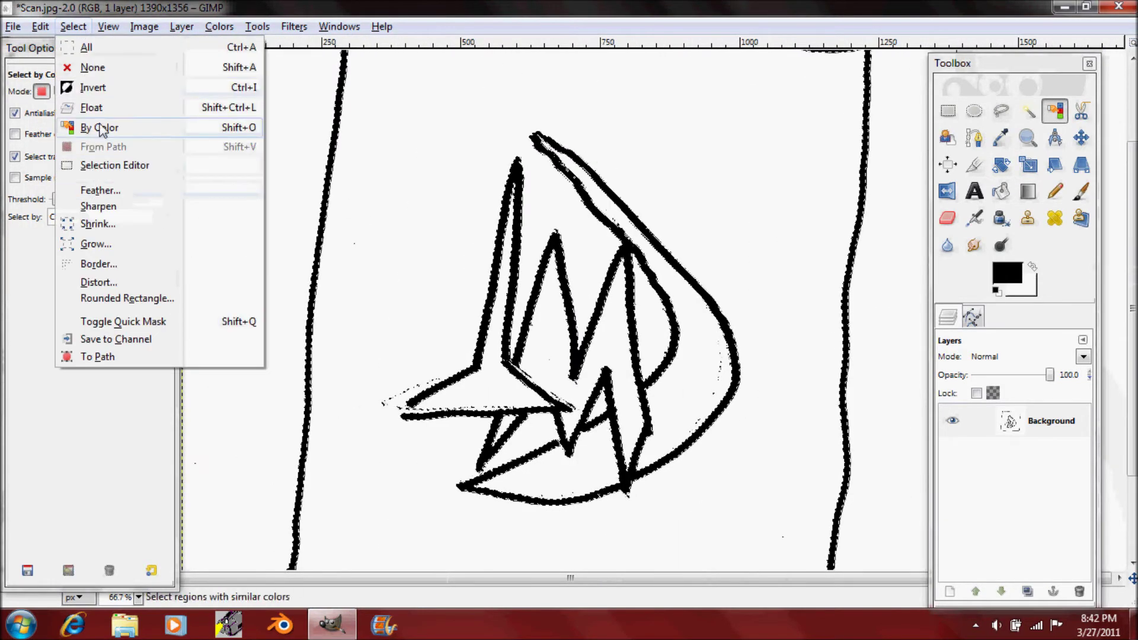
{"action": "left_click", "coordinate": [102, 89]}
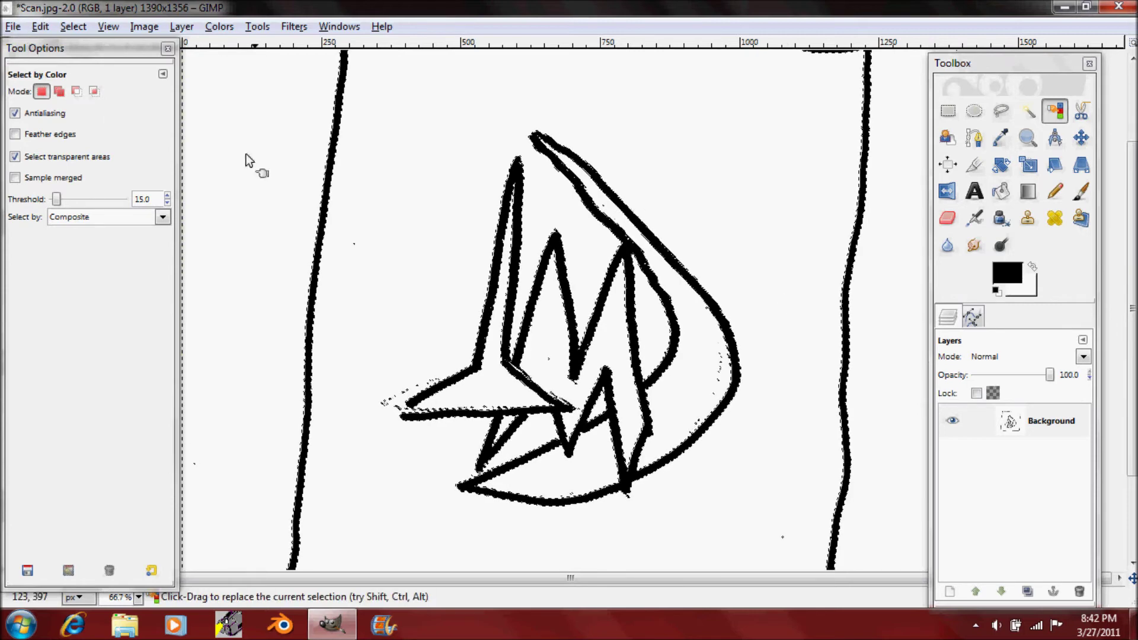
{"action": "key", "text": "ctrl+shift+a"}
{"action": "scroll", "coordinate": [545, 266], "scroll_direction": "down", "scroll_amount": 1}
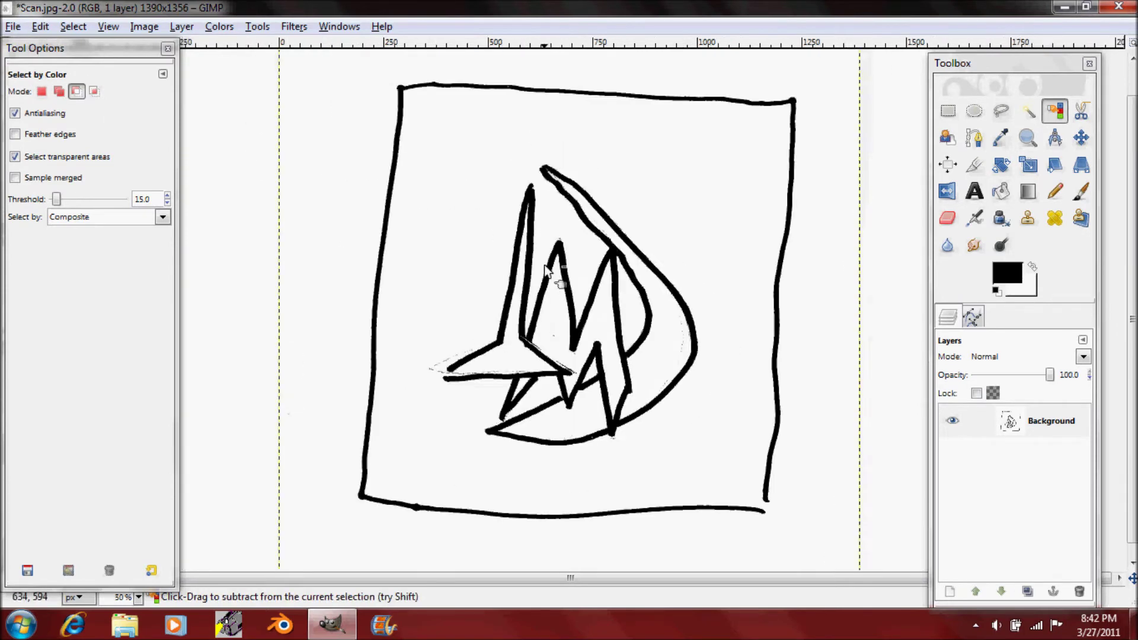
{"action": "scroll", "coordinate": [544, 265], "scroll_direction": "down", "scroll_amount": 1}
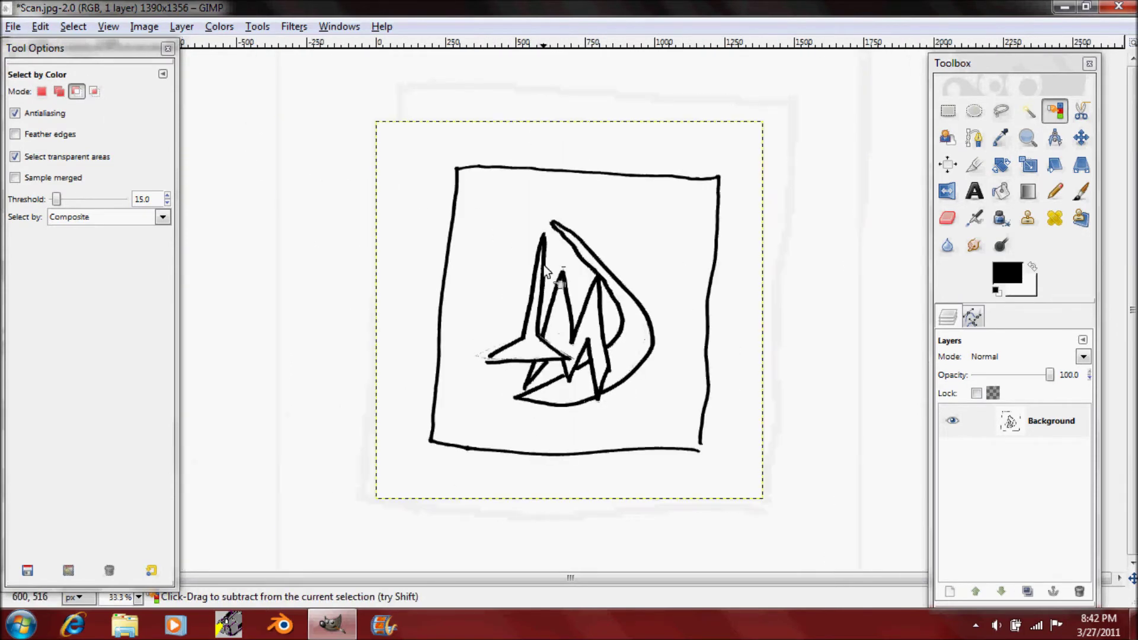
Step: Fuzzy-select the connected logo lines, invert the selection and erase the surrounding frame and stray marks, leaving nothing selected
{"action": "left_click", "coordinate": [1028, 113]}
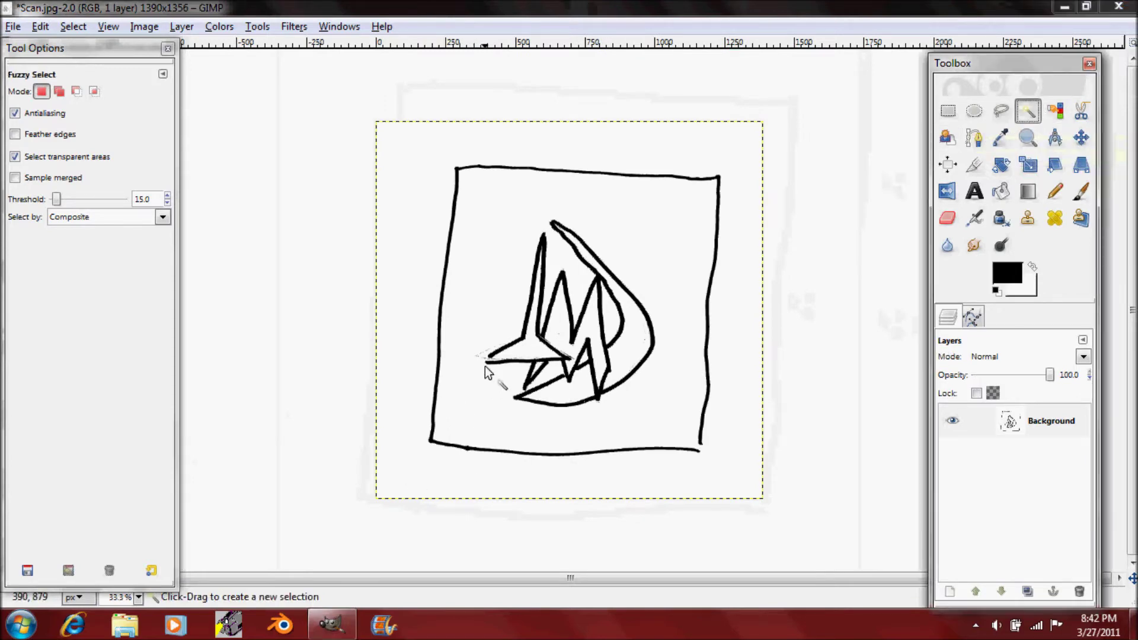
{"action": "scroll", "coordinate": [485, 367], "scroll_direction": "up", "scroll_amount": 6}
{"action": "left_click", "coordinate": [505, 344]}
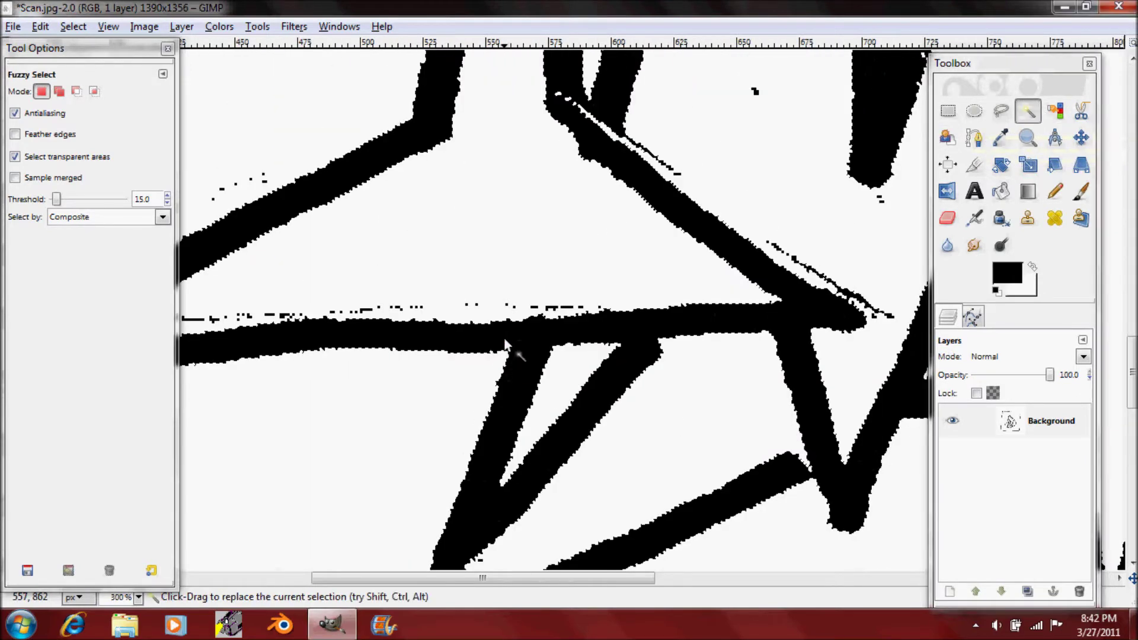
{"action": "scroll", "coordinate": [597, 355], "scroll_direction": "down", "scroll_amount": 7}
{"action": "scroll", "coordinate": [595, 332], "scroll_direction": "up", "scroll_amount": 3}
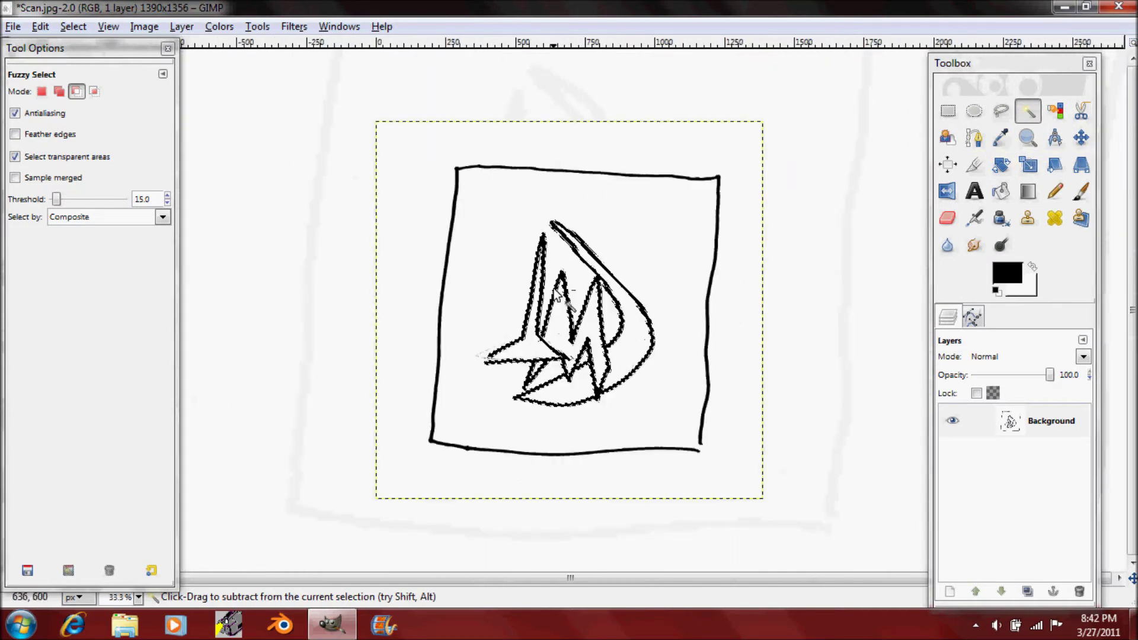
{"action": "left_click", "coordinate": [86, 26]}
{"action": "left_click", "coordinate": [104, 96]}
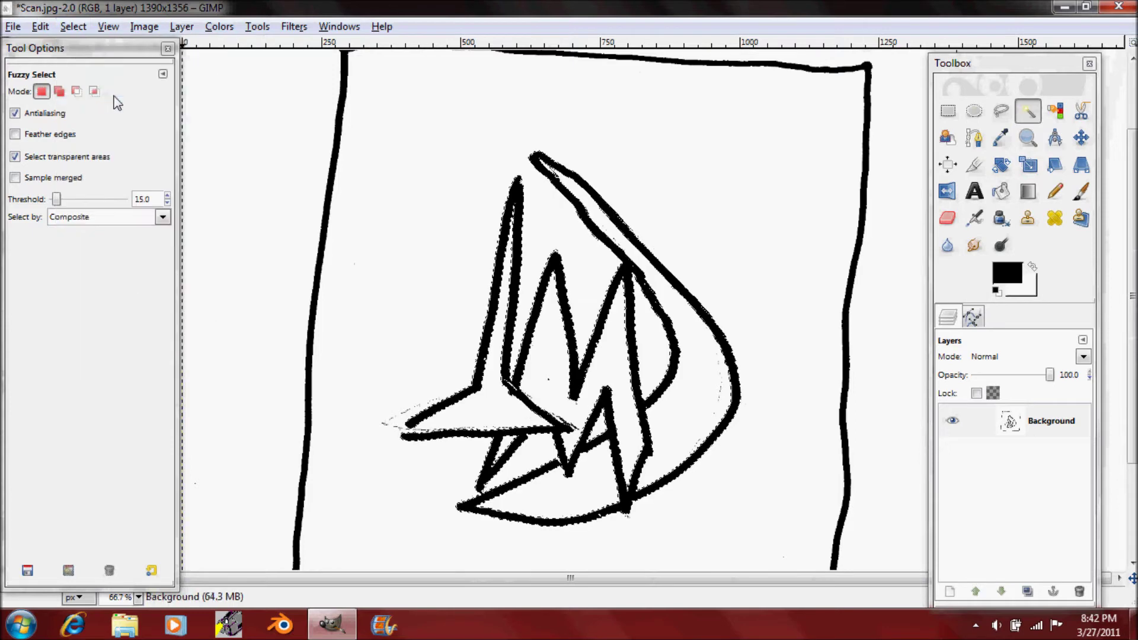
{"action": "key", "text": "Delete"}
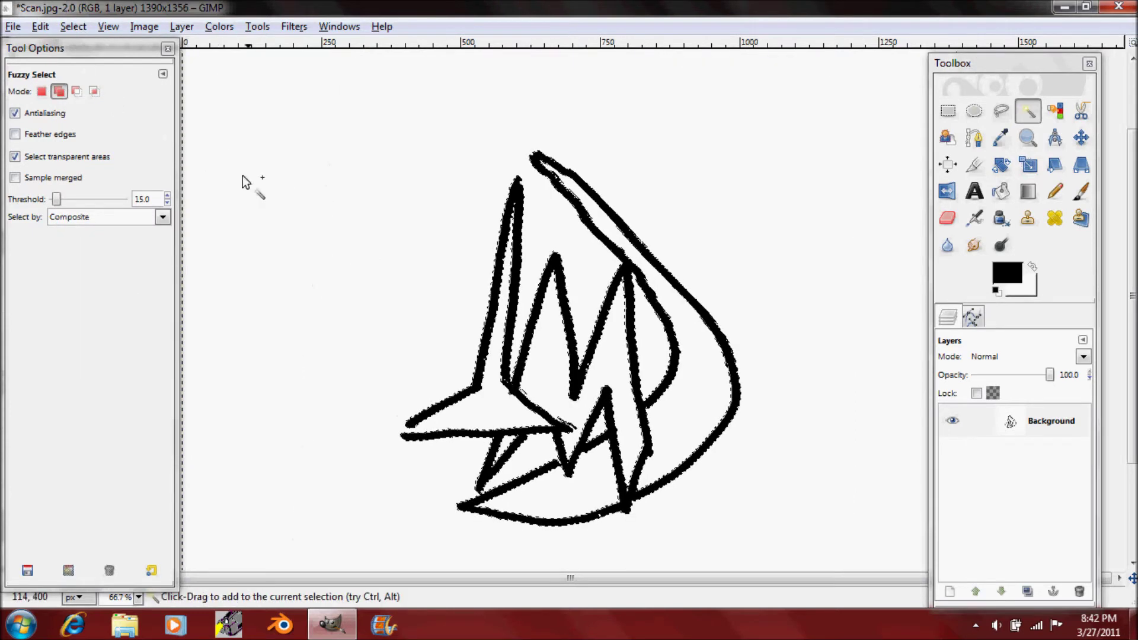
{"action": "key", "text": "ctrl+shift+a"}
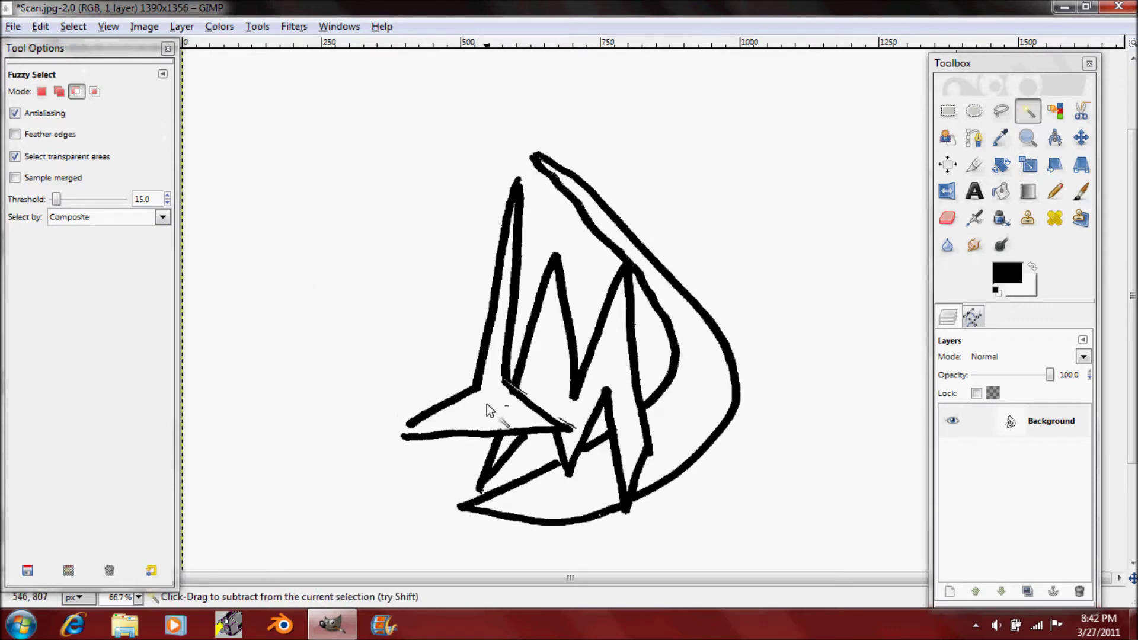
Step: Examine the logo's lines and joints up close for leftover marks and rough edges
{"action": "scroll", "coordinate": [603, 386], "scroll_direction": "up", "scroll_amount": 4}
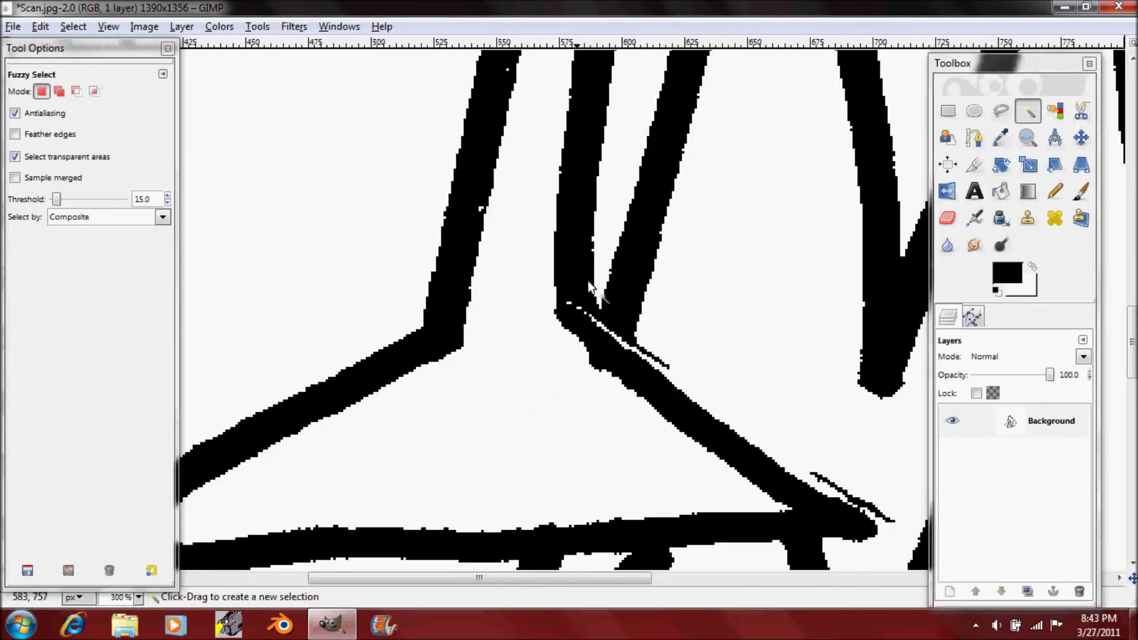
{"action": "scroll", "coordinate": [716, 231], "scroll_direction": "right", "scroll_amount": 5}
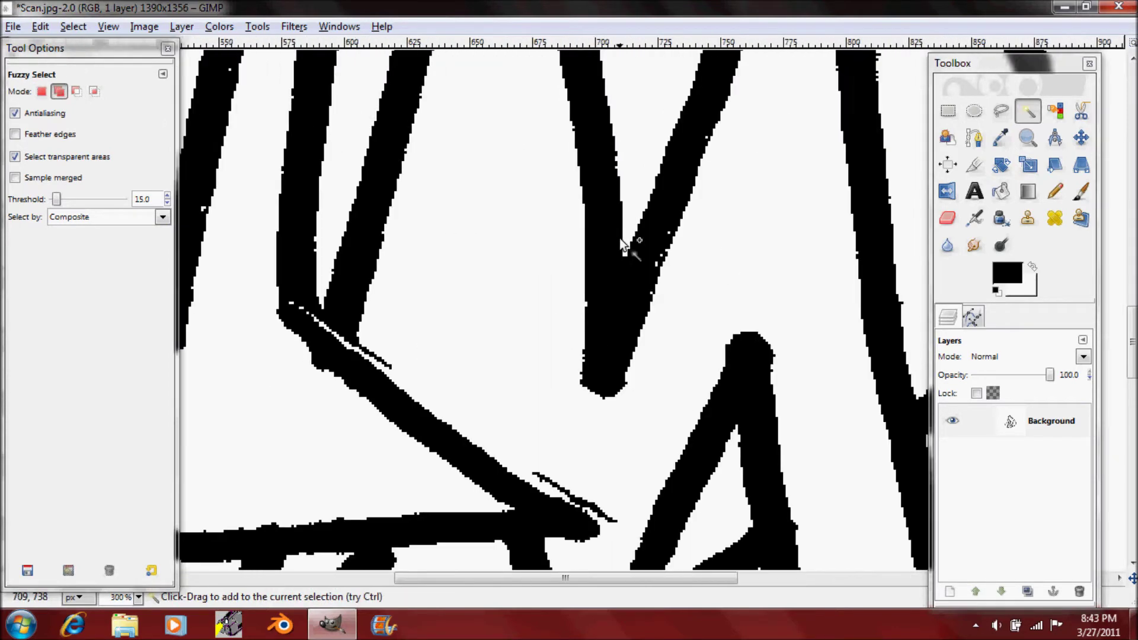
{"action": "scroll", "coordinate": [532, 250], "scroll_direction": "left", "scroll_amount": 1}
{"action": "scroll", "coordinate": [531, 250], "scroll_direction": "up", "scroll_amount": 6}
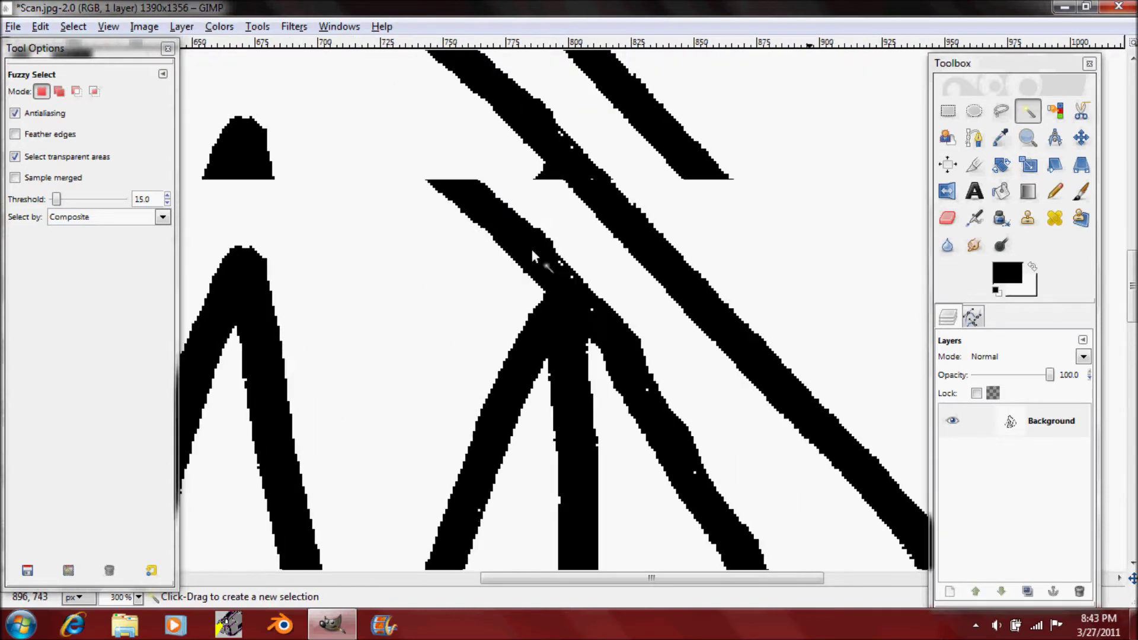
{"action": "scroll", "coordinate": [532, 250], "scroll_direction": "down", "scroll_amount": 4}
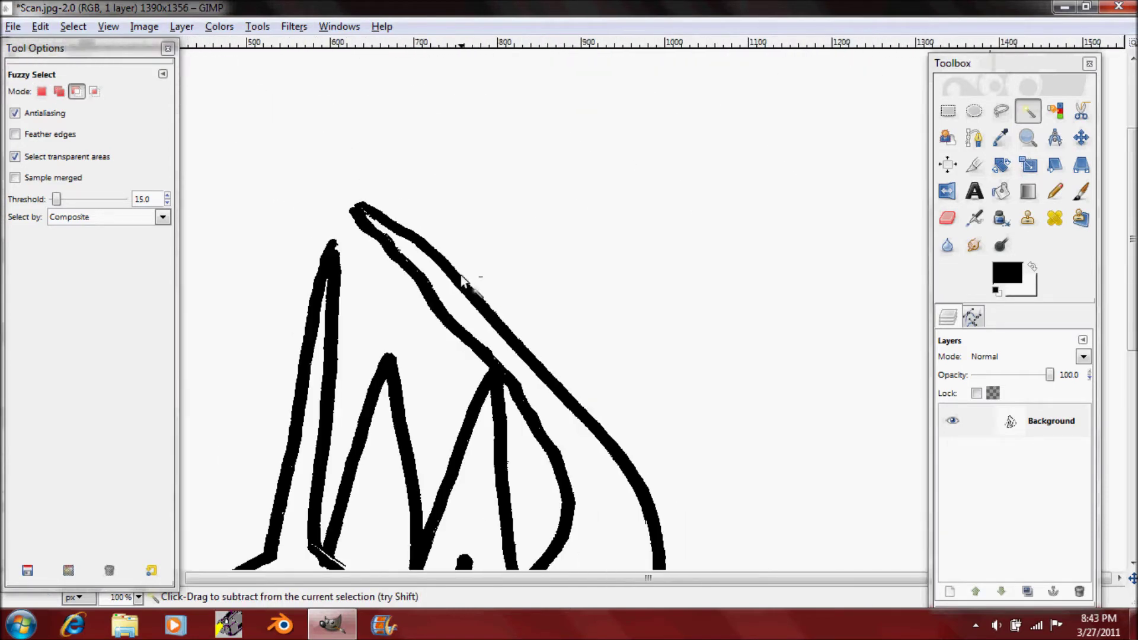
{"action": "scroll", "coordinate": [563, 326], "scroll_direction": "down", "scroll_amount": 1}
{"action": "scroll", "coordinate": [659, 471], "scroll_direction": "up", "scroll_amount": 2}
{"action": "scroll", "coordinate": [660, 471], "scroll_direction": "down", "scroll_amount": 2}
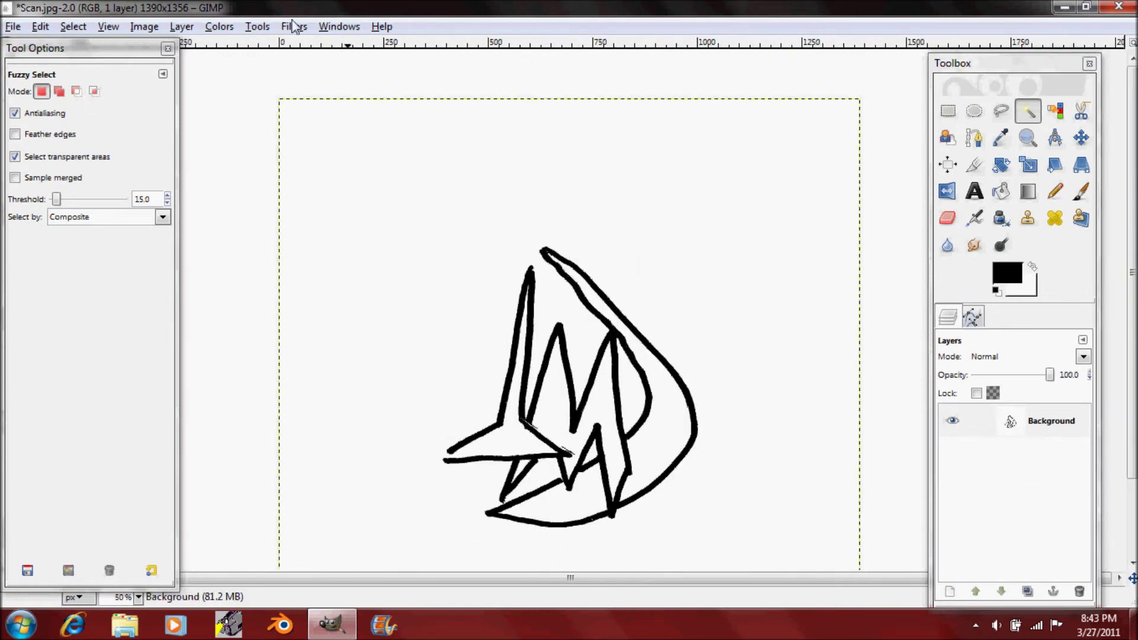
Step: Turn the white background of the logo transparent with Color to Alpha
{"action": "left_click", "coordinate": [215, 29]}
{"action": "left_click", "coordinate": [290, 365]}
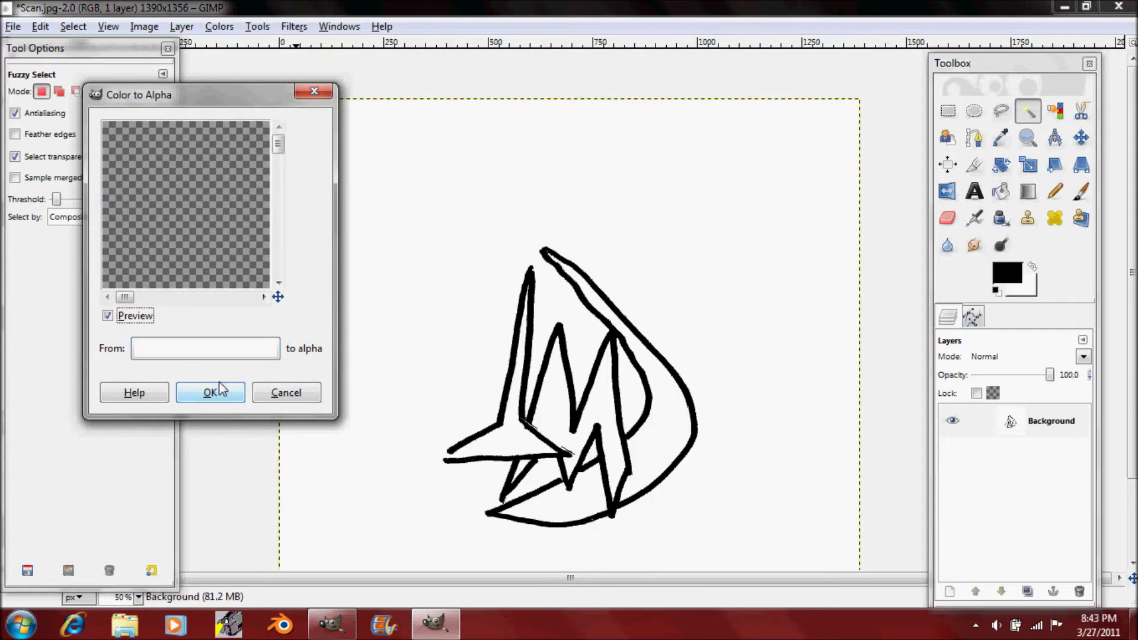
{"action": "left_click", "coordinate": [220, 390]}
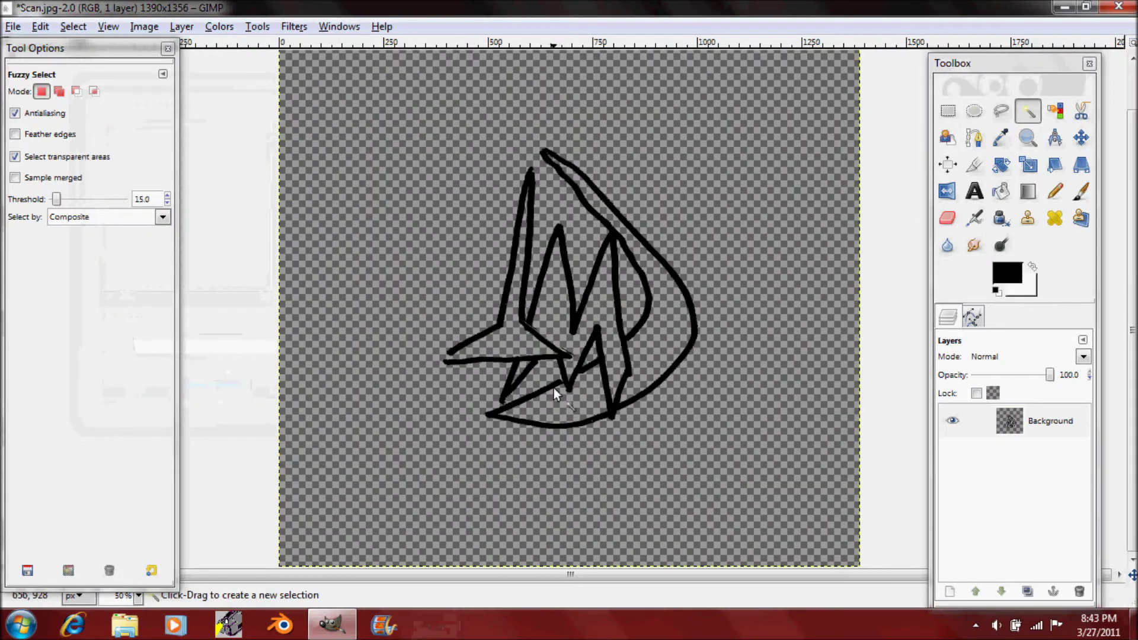
Step: Apply a Gaussian Blur with a 5.0 px horizontal and vertical radius to the logo layer, using the RLE method
{"action": "left_click", "coordinate": [1020, 424]}
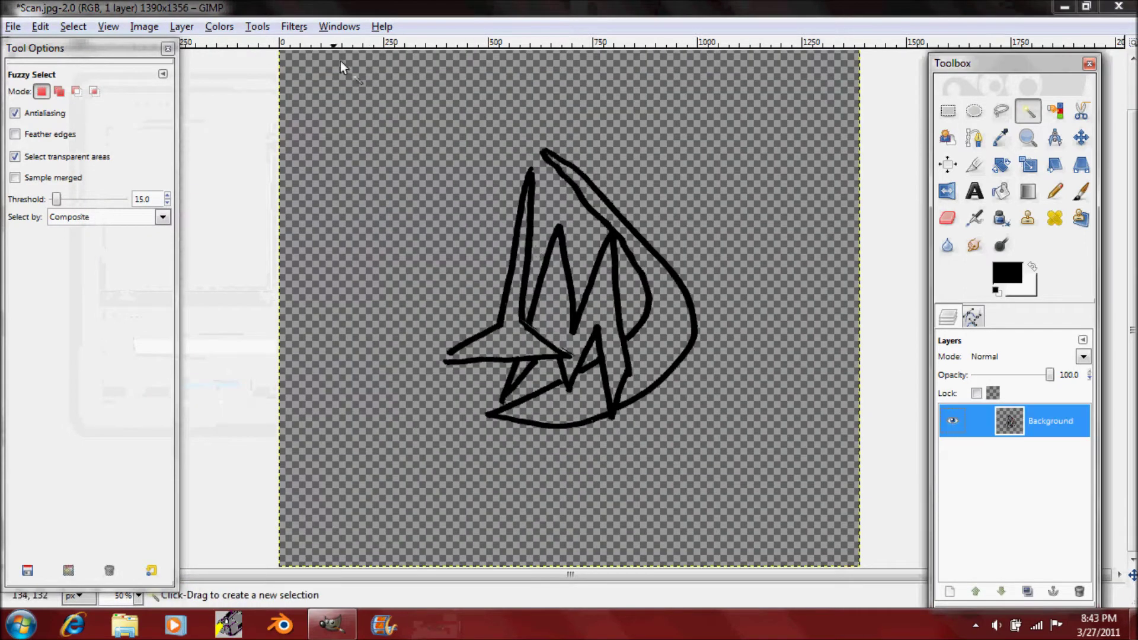
{"action": "left_click", "coordinate": [293, 26]}
{"action": "mouse_move", "coordinate": [324, 130]}
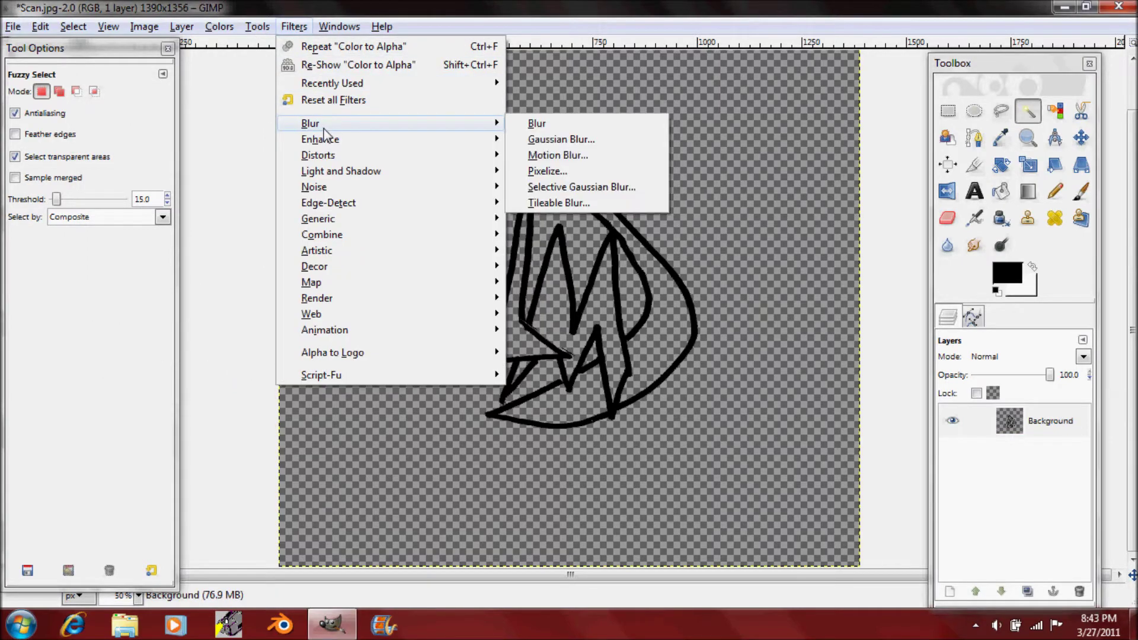
{"action": "left_click", "coordinate": [534, 140]}
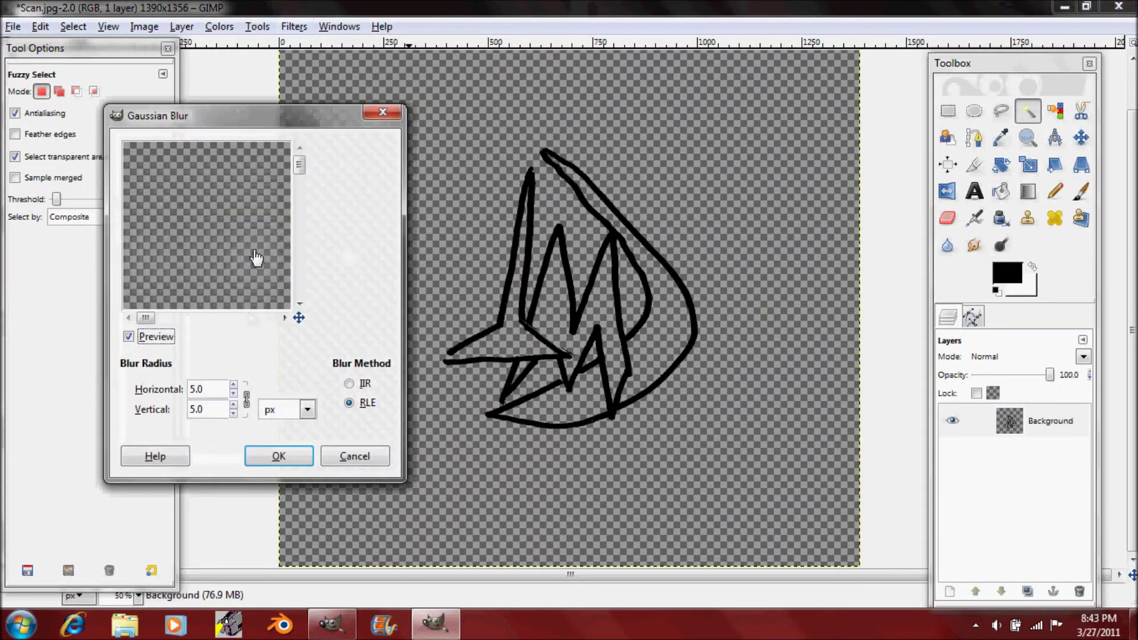
{"action": "left_click_drag", "start_coordinate": [299, 165], "coordinate": [309, 239]}
{"action": "left_click_drag", "start_coordinate": [145, 321], "coordinate": [208, 324]}
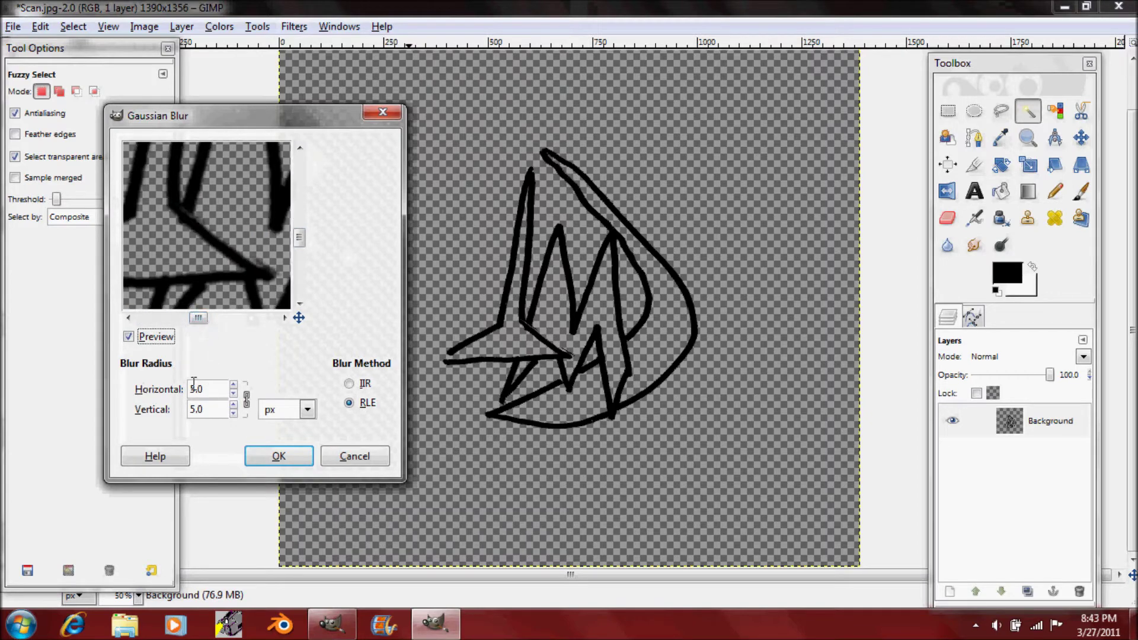
{"action": "left_click", "coordinate": [260, 454]}
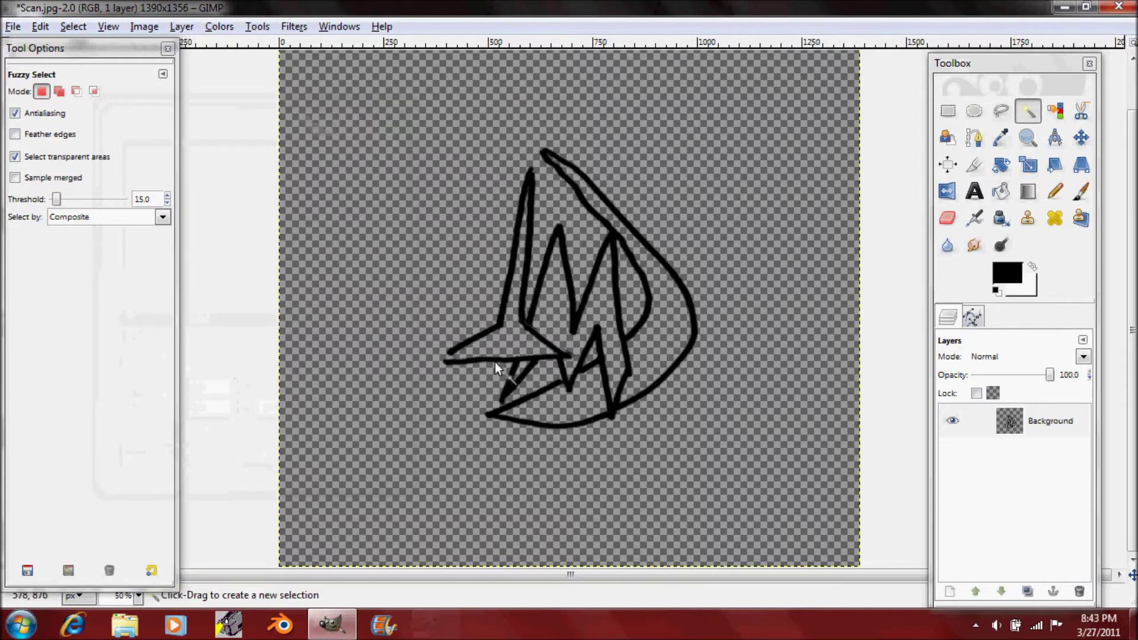
Step: Duplicate the blurred logo layer repeatedly to build a stack of 21 layers, and flatten the image into one layer
{"action": "left_click", "coordinate": [1028, 593]}
{"action": "left_click", "coordinate": [1028, 593]}
{"action": "left_click", "coordinate": [1027, 592]}
{"action": "left_click", "coordinate": [1027, 592]}
{"action": "left_click", "coordinate": [1028, 593]}
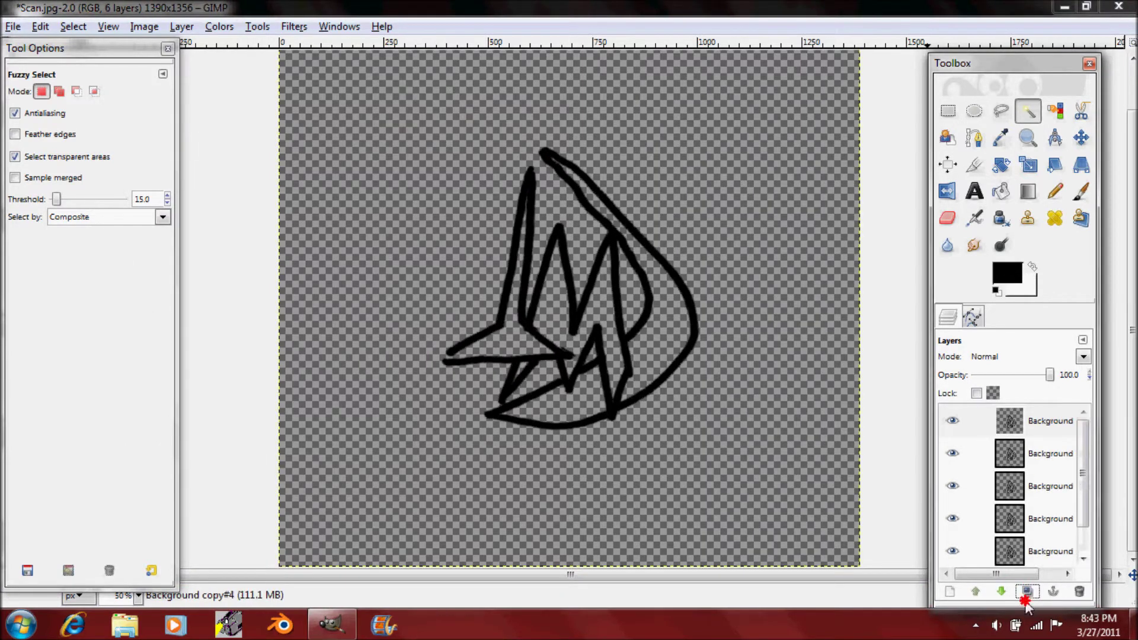
{"action": "left_click", "coordinate": [1027, 593]}
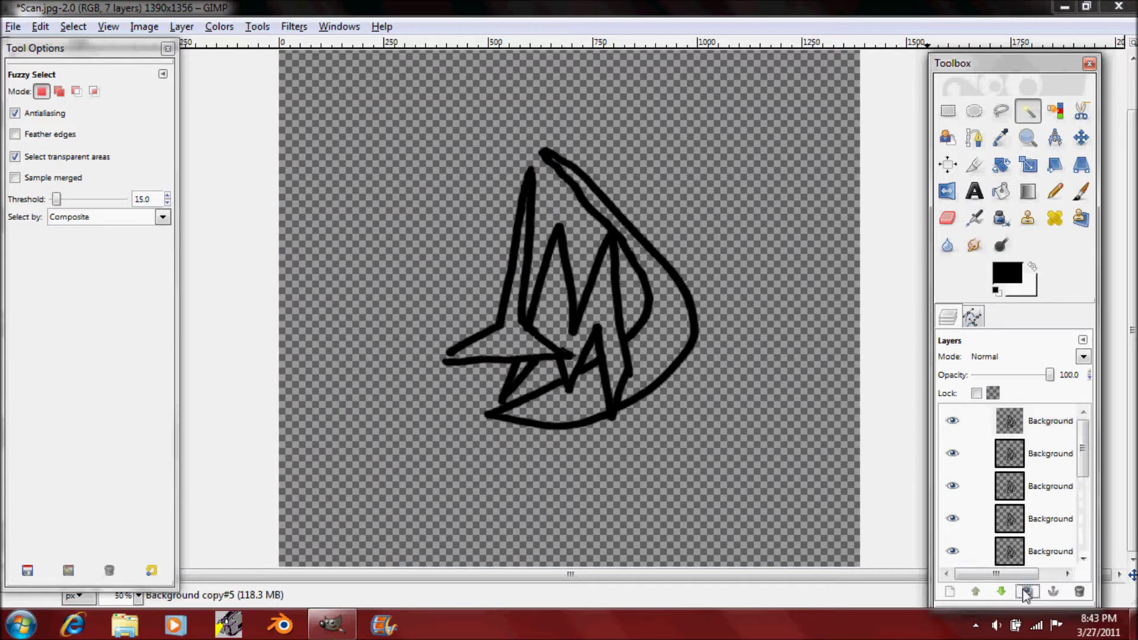
{"action": "left_click", "coordinate": [1021, 587]}
{"action": "left_click", "coordinate": [1022, 589]}
{"action": "left_click", "coordinate": [1013, 589]}
{"action": "left_click", "coordinate": [1012, 588]}
{"action": "left_click", "coordinate": [1014, 588]}
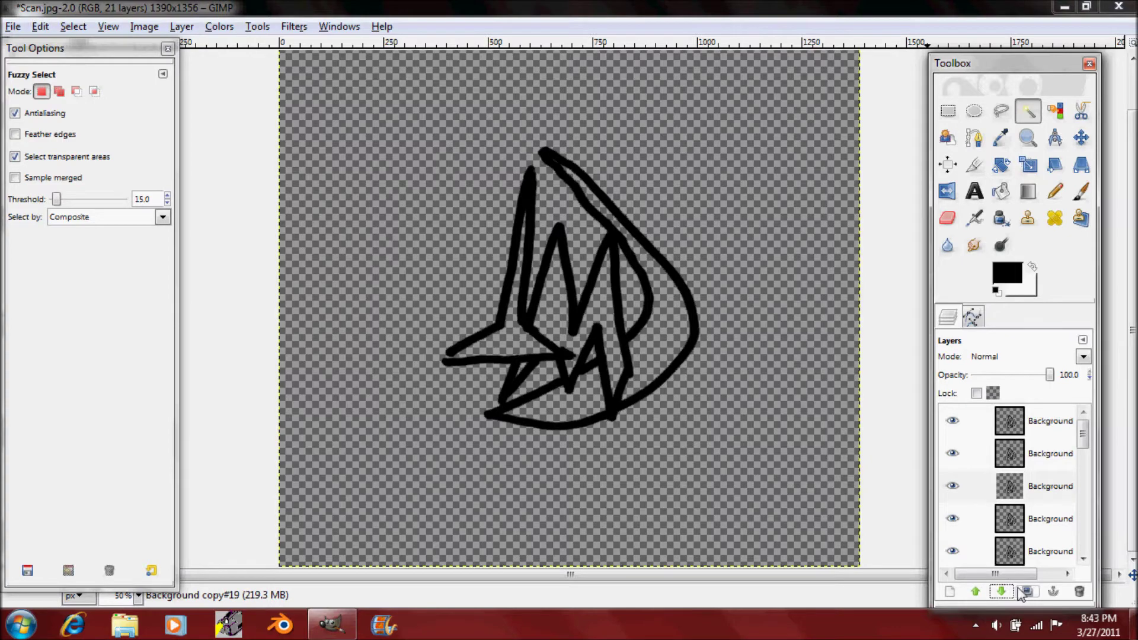
{"action": "right_click", "coordinate": [1015, 469]}
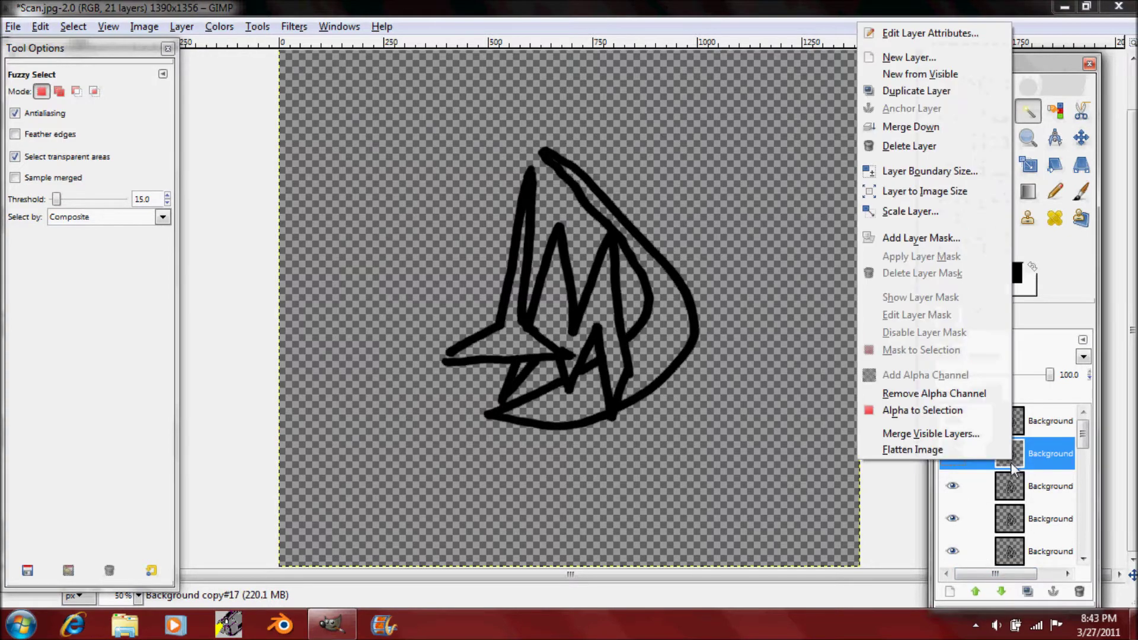
{"action": "left_click", "coordinate": [948, 449]}
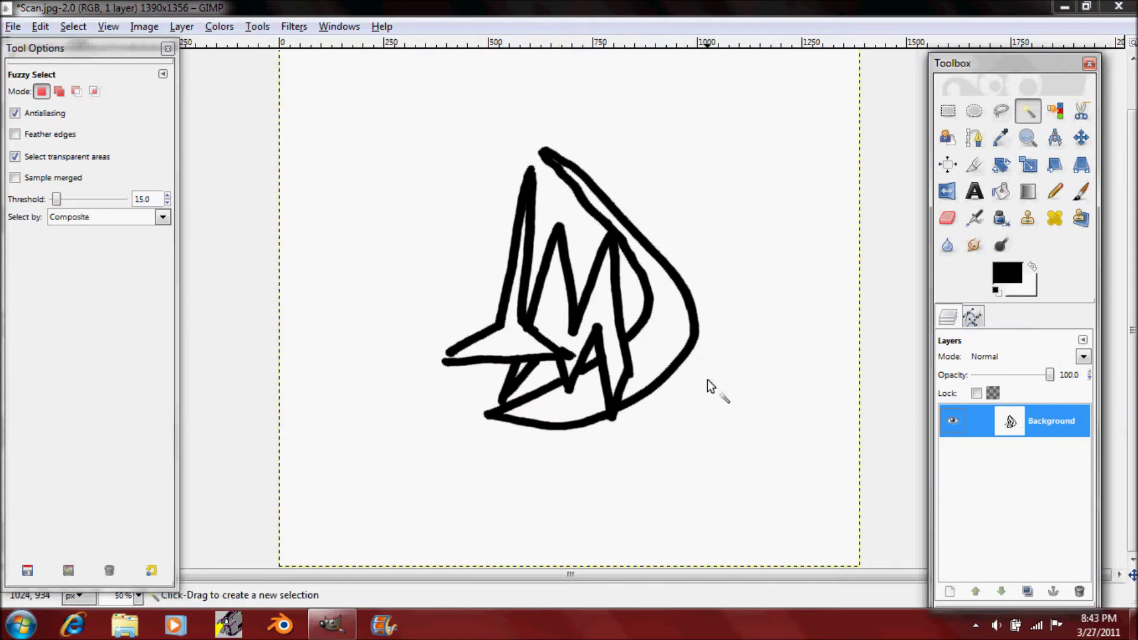
Step: Rotate the whole image 90° clockwise twice to turn the logo the right way up
{"action": "left_click", "coordinate": [144, 26]}
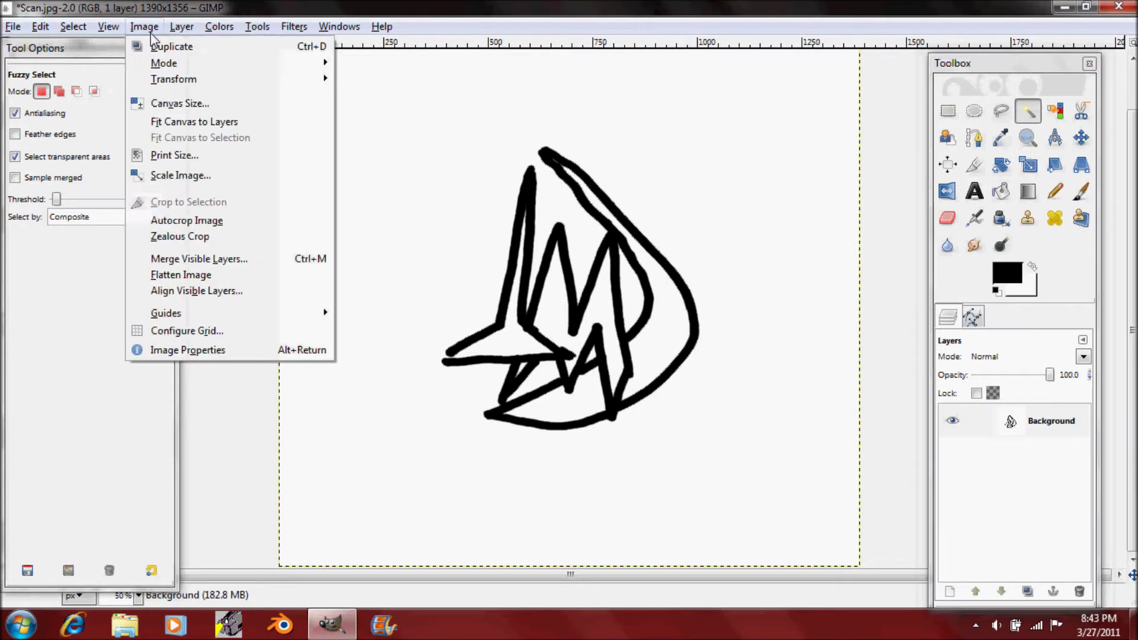
{"action": "mouse_move", "coordinate": [203, 82]}
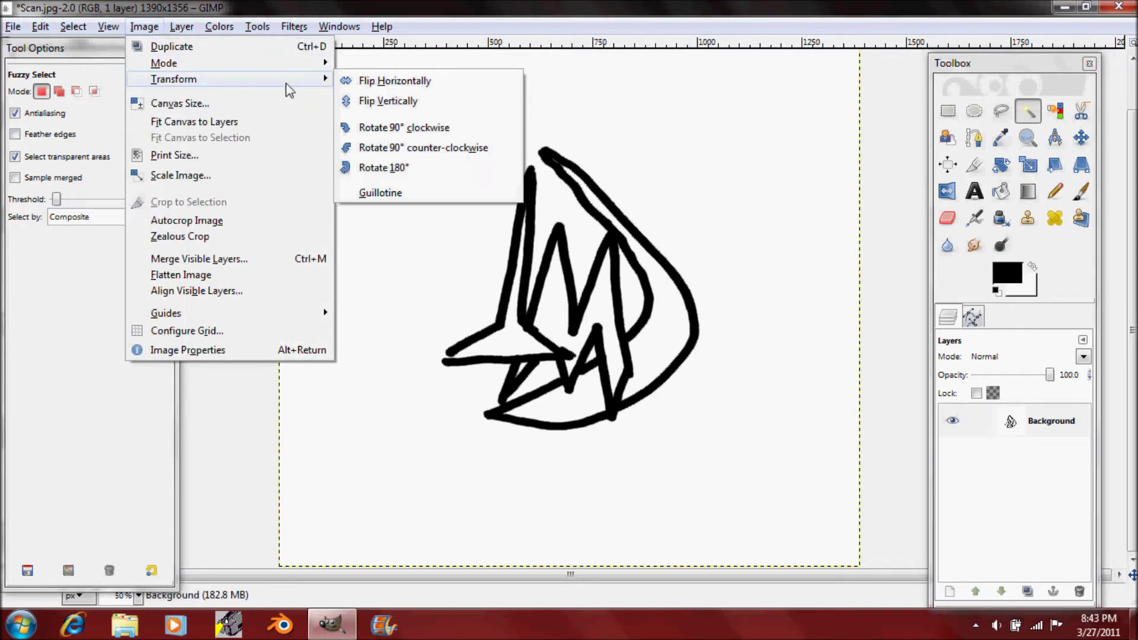
{"action": "left_click", "coordinate": [448, 130]}
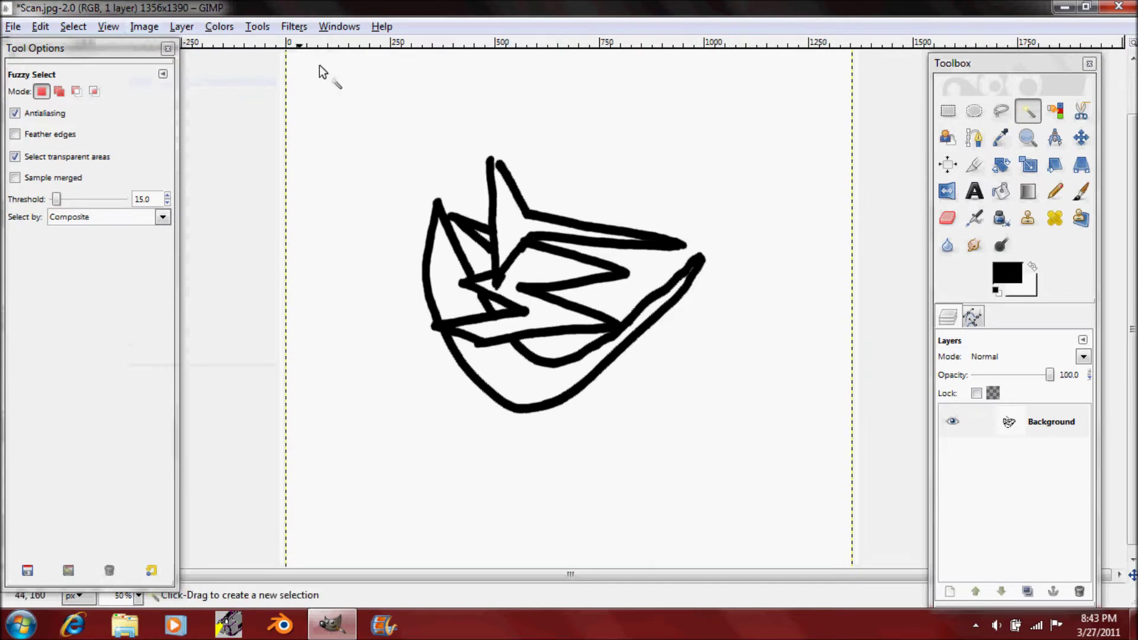
{"action": "left_click", "coordinate": [144, 27]}
{"action": "mouse_move", "coordinate": [190, 81]}
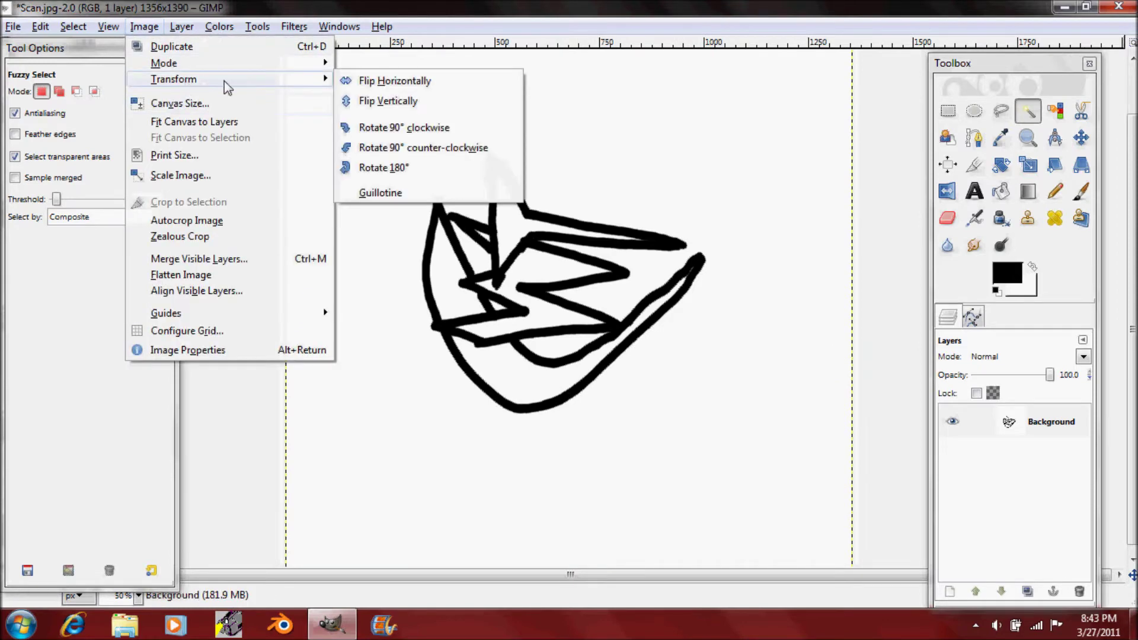
{"action": "left_click", "coordinate": [383, 130]}
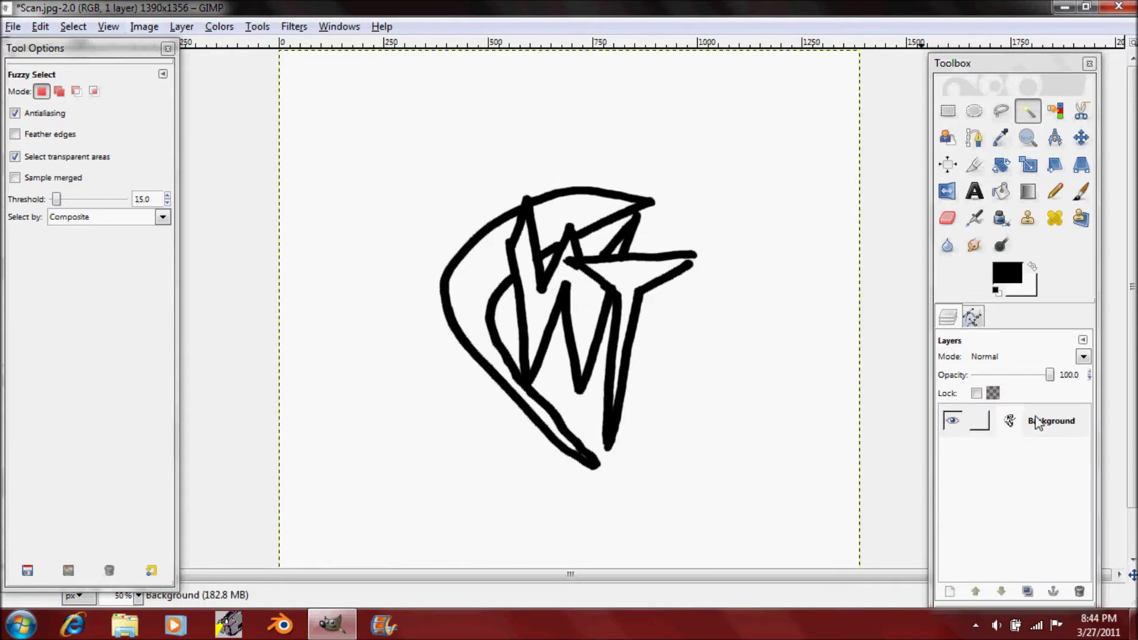
Step: Remove the white background from the rotated, flattened logo layer with Color to Alpha
{"action": "left_click", "coordinate": [1011, 426]}
{"action": "left_click", "coordinate": [219, 27]}
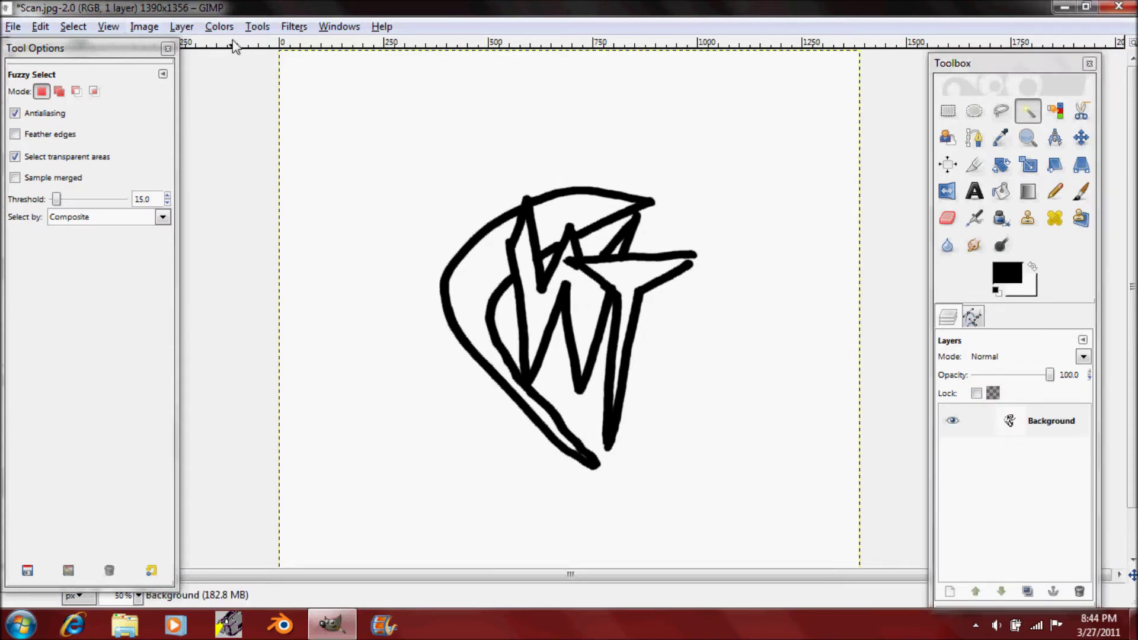
{"action": "left_click", "coordinate": [270, 372]}
{"action": "left_click", "coordinate": [269, 441]}
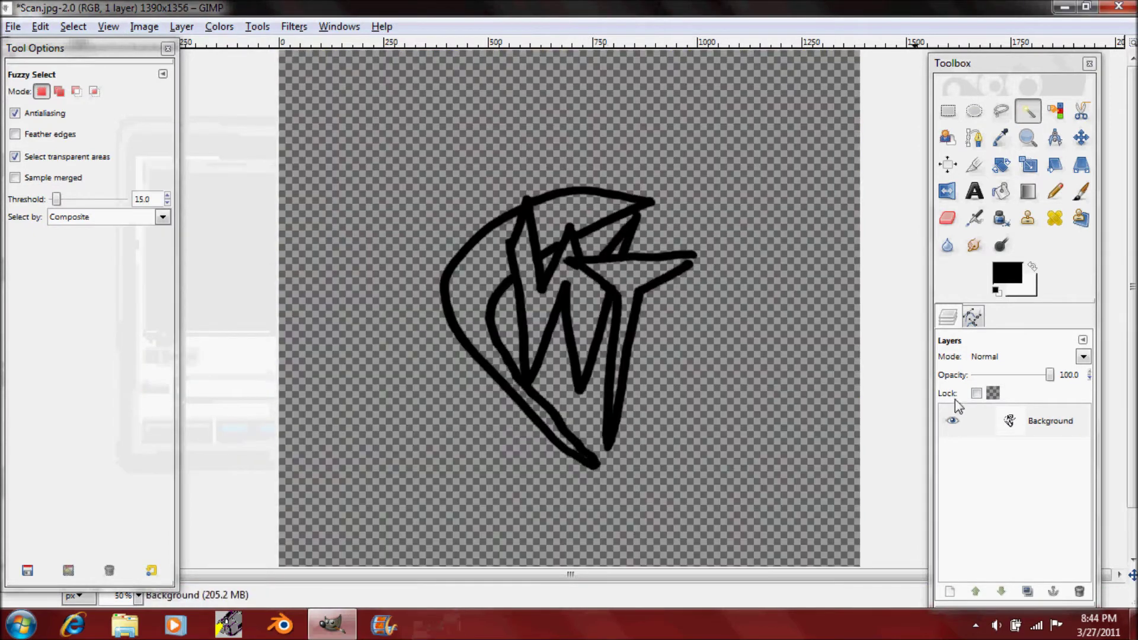
Step: Select the logo lines from the layer's alpha and shrink the selection by 5 pixels
{"action": "right_click", "coordinate": [1000, 425]}
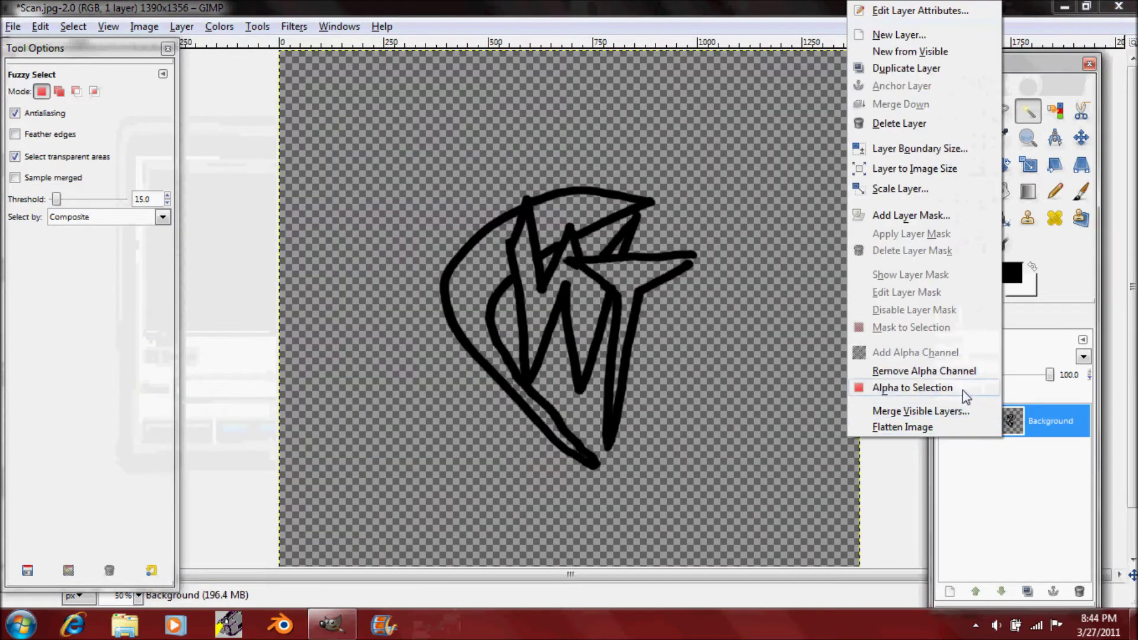
{"action": "left_click", "coordinate": [904, 388]}
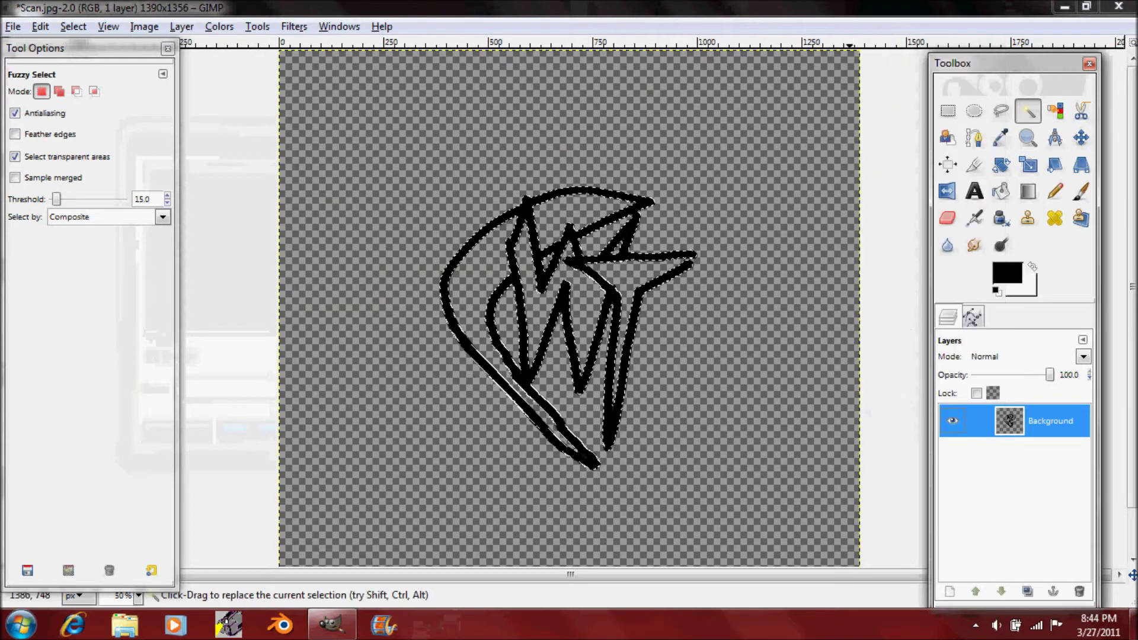
{"action": "left_click", "coordinate": [73, 26]}
{"action": "left_click", "coordinate": [123, 225]}
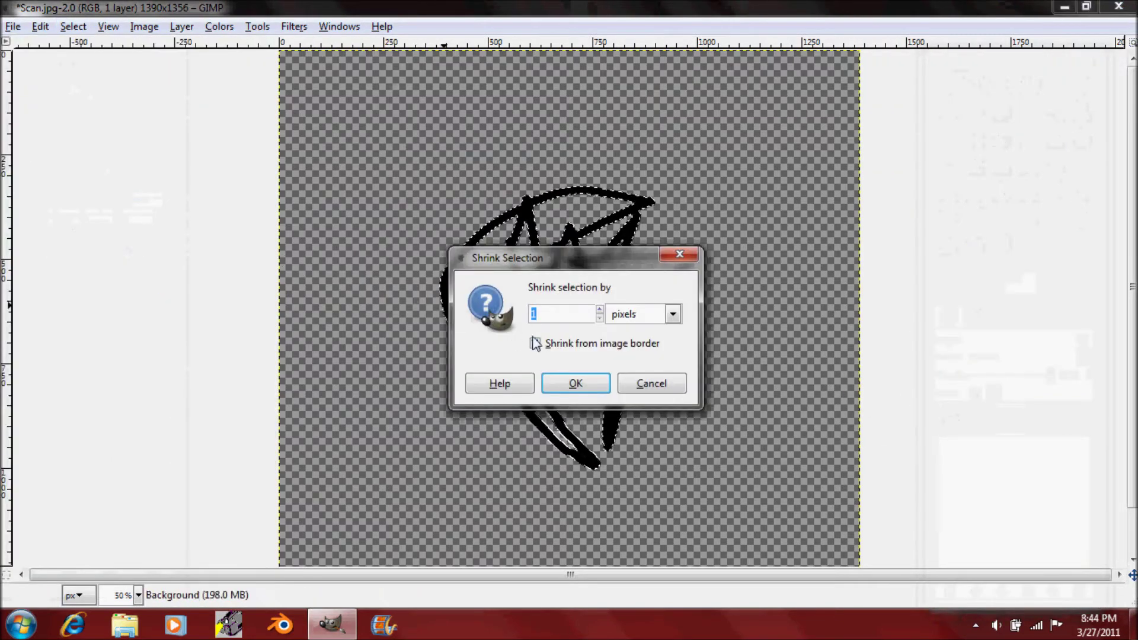
{"action": "type", "text": "5"}
{"action": "left_click", "coordinate": [587, 383]}
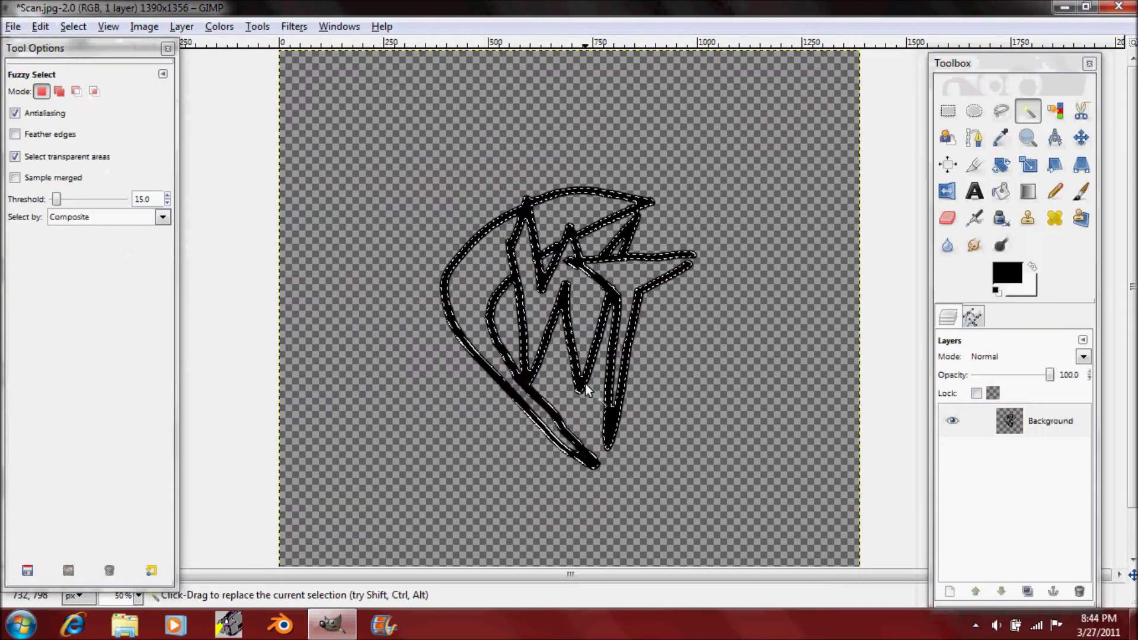
Step: Invert the selection and erase the soft outer edges of the logo lines, leaving nothing selected
{"action": "left_click", "coordinate": [71, 34]}
{"action": "left_click", "coordinate": [92, 87]}
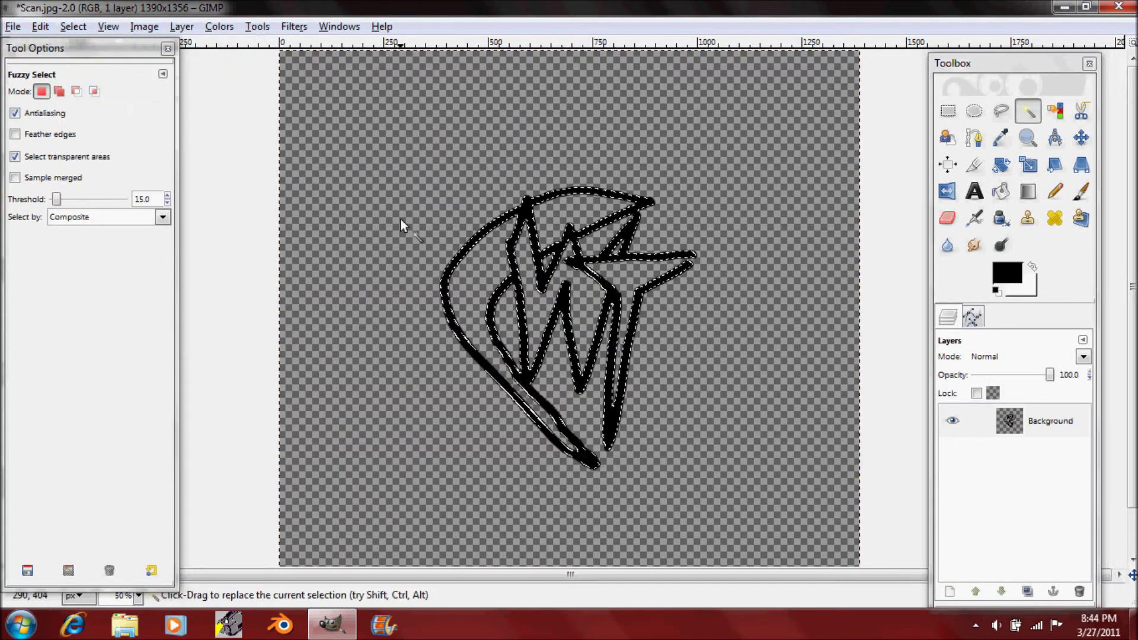
{"action": "key", "text": "ctrl+shift+a"}
{"action": "scroll", "coordinate": [510, 379], "scroll_direction": "up", "scroll_amount": 8, "text": "ctrl"}
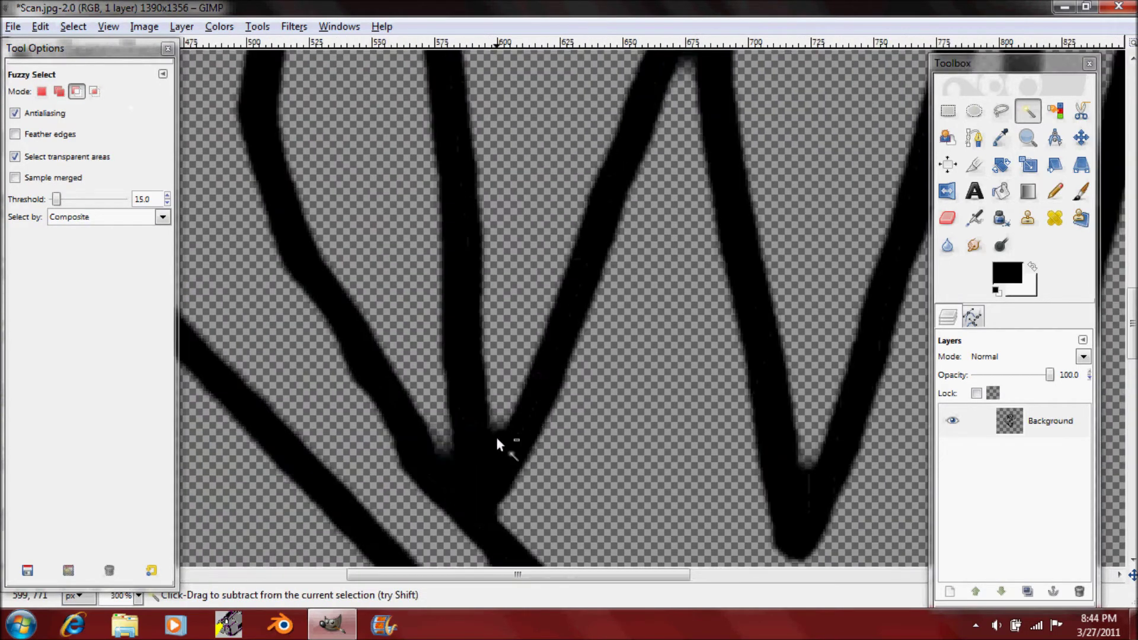
{"action": "scroll", "coordinate": [498, 438], "scroll_direction": "down", "scroll_amount": 7, "text": "ctrl"}
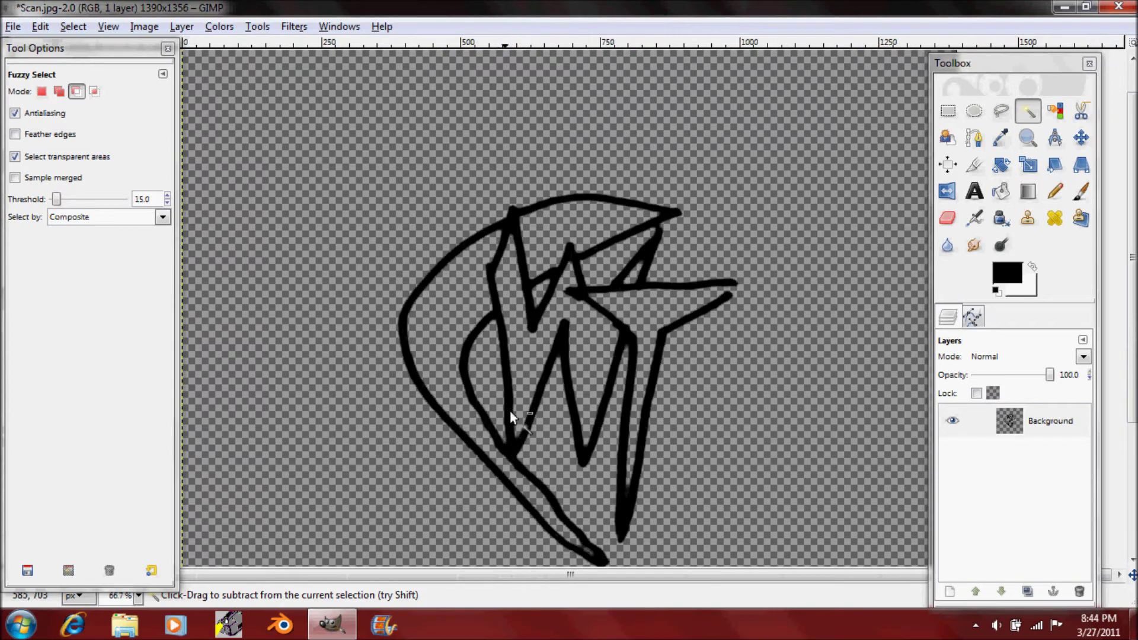
Step: Darken the logo lines with Brightness-Contrast, setting brightness to -127 and contrast to 127
{"action": "left_click", "coordinate": [219, 26]}
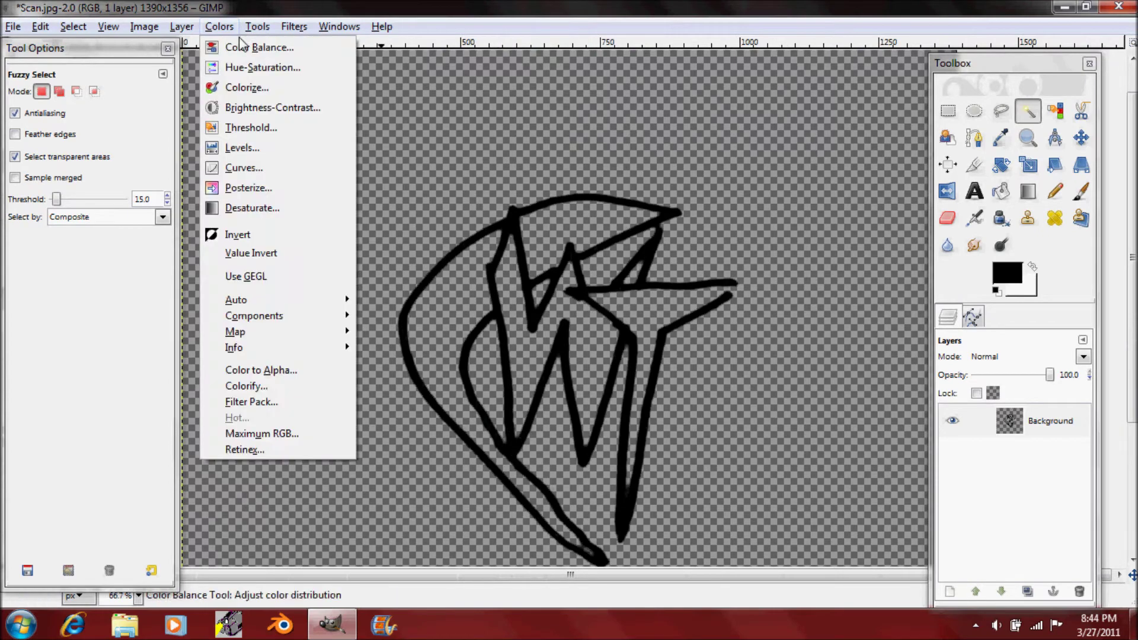
{"action": "left_click", "coordinate": [261, 108]}
{"action": "left_click_drag", "start_coordinate": [183, 139], "coordinate": [309, 161]}
{"action": "left_click_drag", "start_coordinate": [185, 118], "coordinate": [188, 118]}
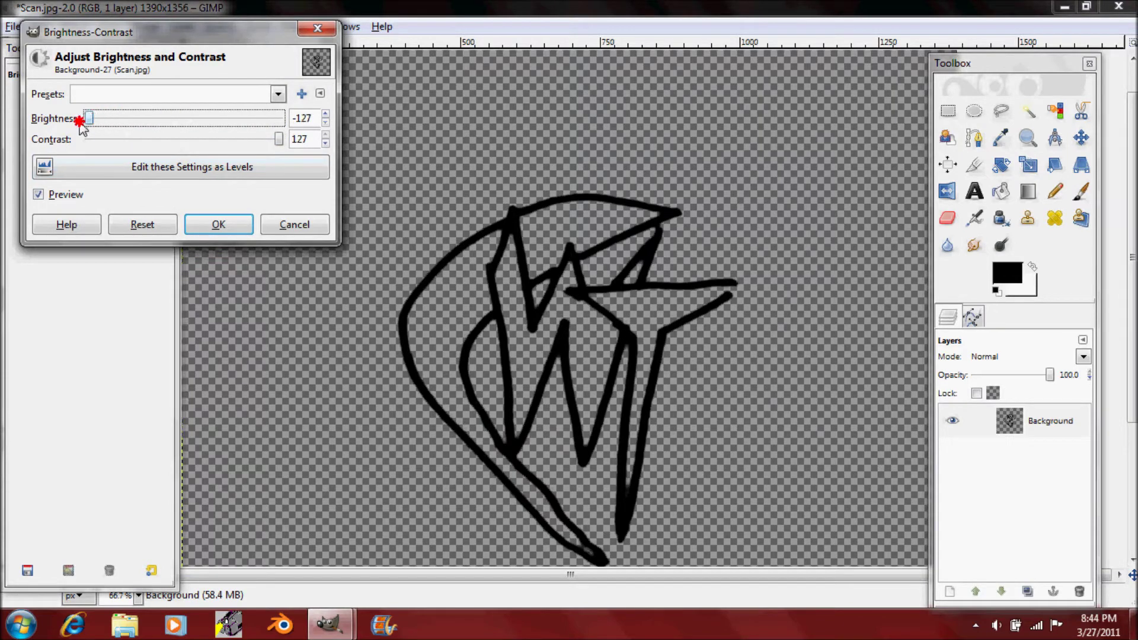
{"action": "left_click", "coordinate": [203, 225]}
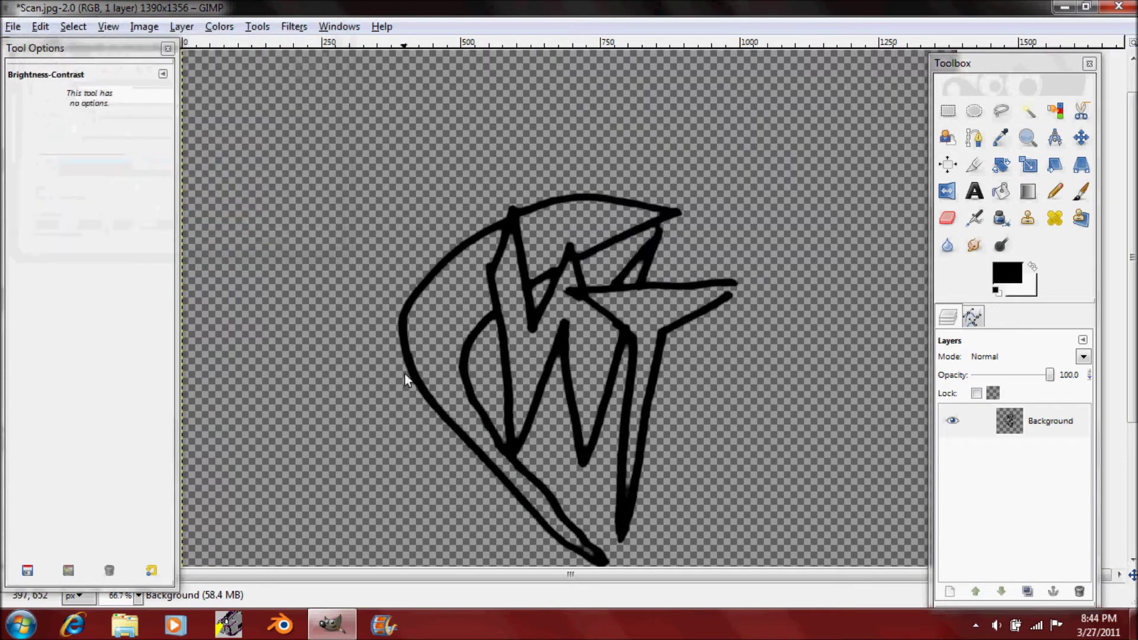
Step: Examine the edge pixels of the logo's curved outer line up close
{"action": "scroll", "coordinate": [406, 374], "scroll_direction": "up", "scroll_amount": 8, "text": "ctrl"}
{"action": "scroll", "coordinate": [458, 384], "scroll_direction": "up", "scroll_amount": 3, "text": "ctrl"}
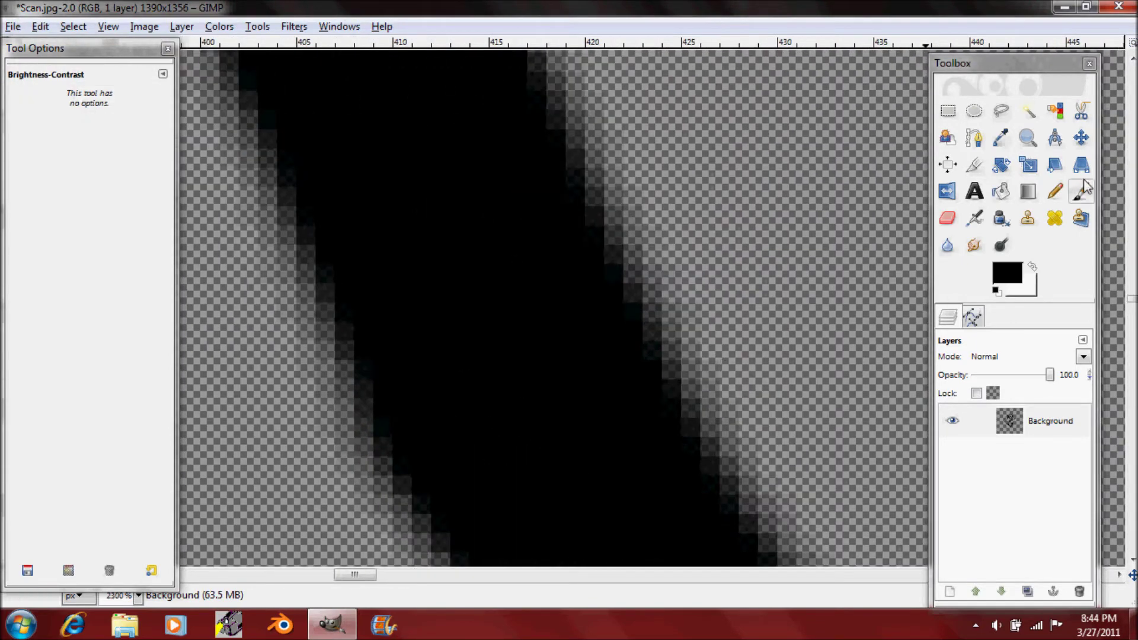
{"action": "left_click", "coordinate": [1054, 191]}
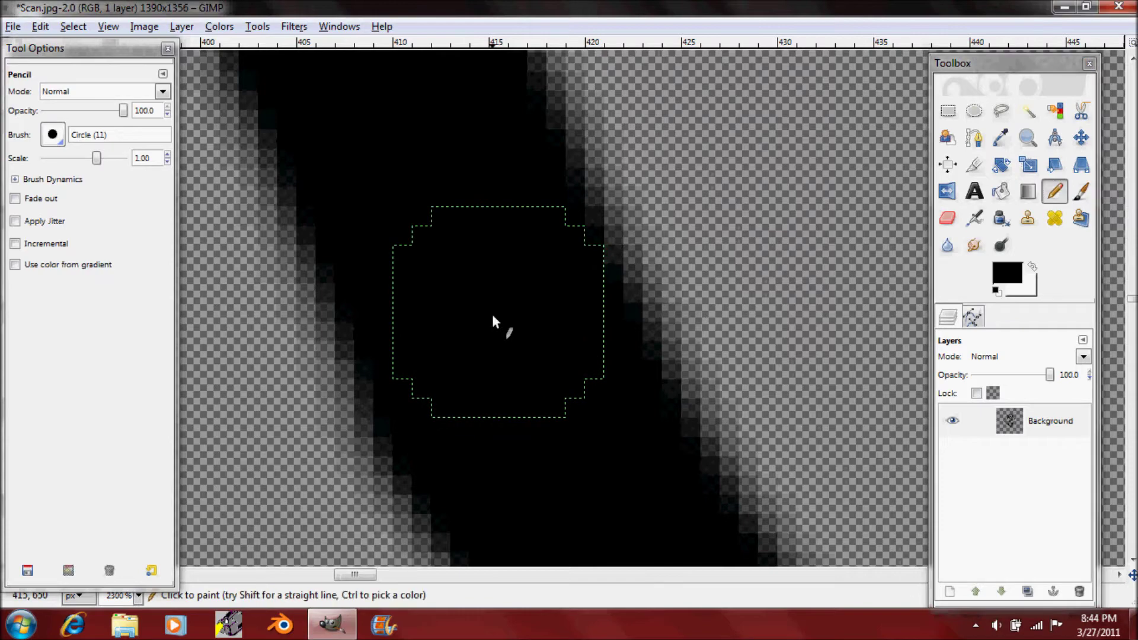
{"action": "scroll", "coordinate": [536, 289], "scroll_direction": "down", "scroll_amount": 3, "text": "ctrl"}
{"action": "scroll", "coordinate": [554, 269], "scroll_direction": "down", "scroll_amount": 8, "text": "ctrl"}
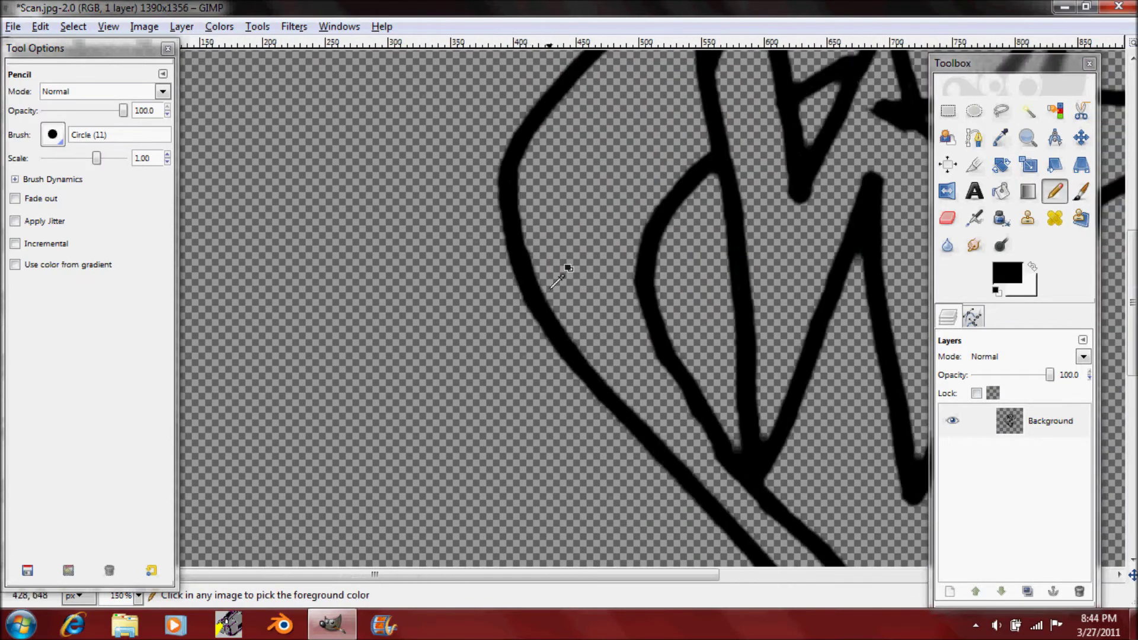
{"action": "scroll", "coordinate": [563, 267], "scroll_direction": "up", "scroll_amount": 2, "text": "ctrl"}
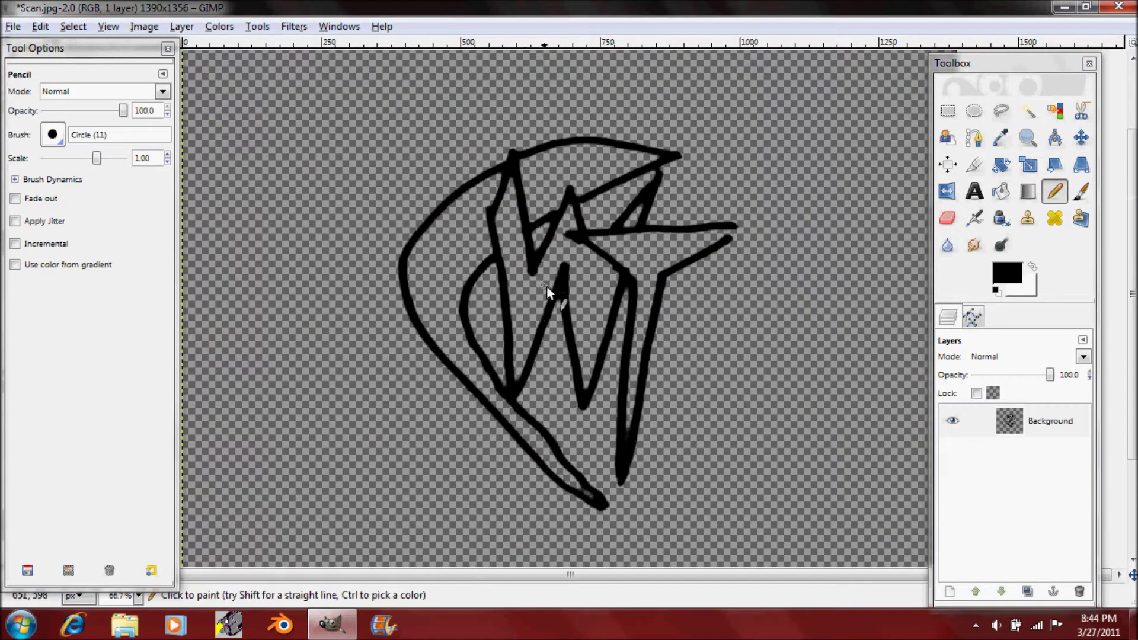
Step: Clear the selection around the logo lines so that nothing is selected
{"action": "left_click", "coordinate": [1002, 422]}
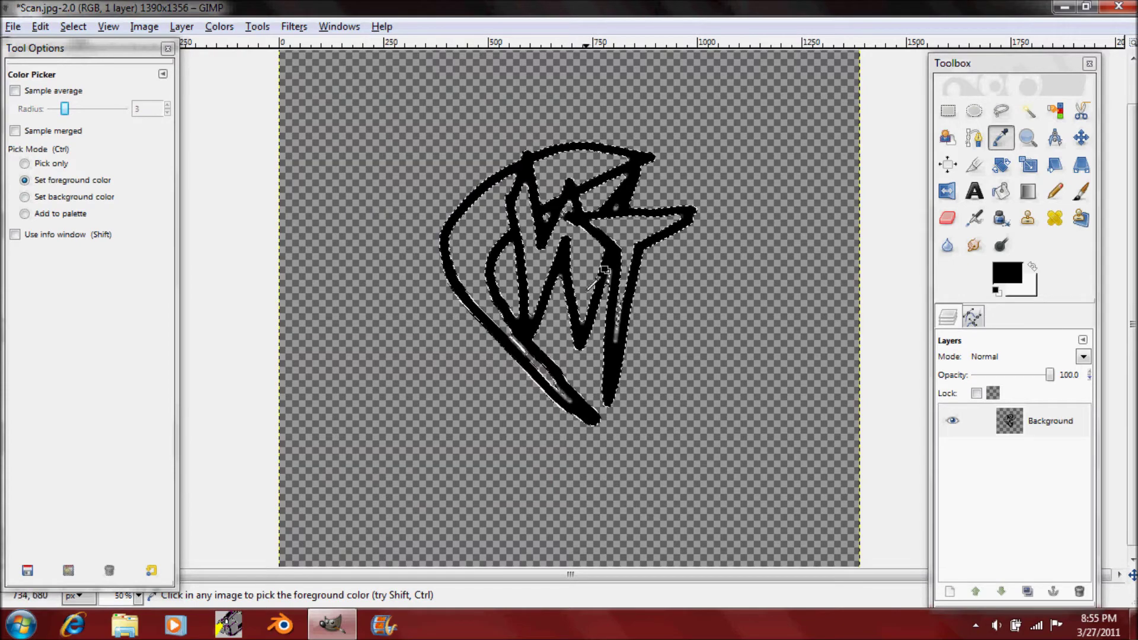
{"action": "key", "text": "a"}
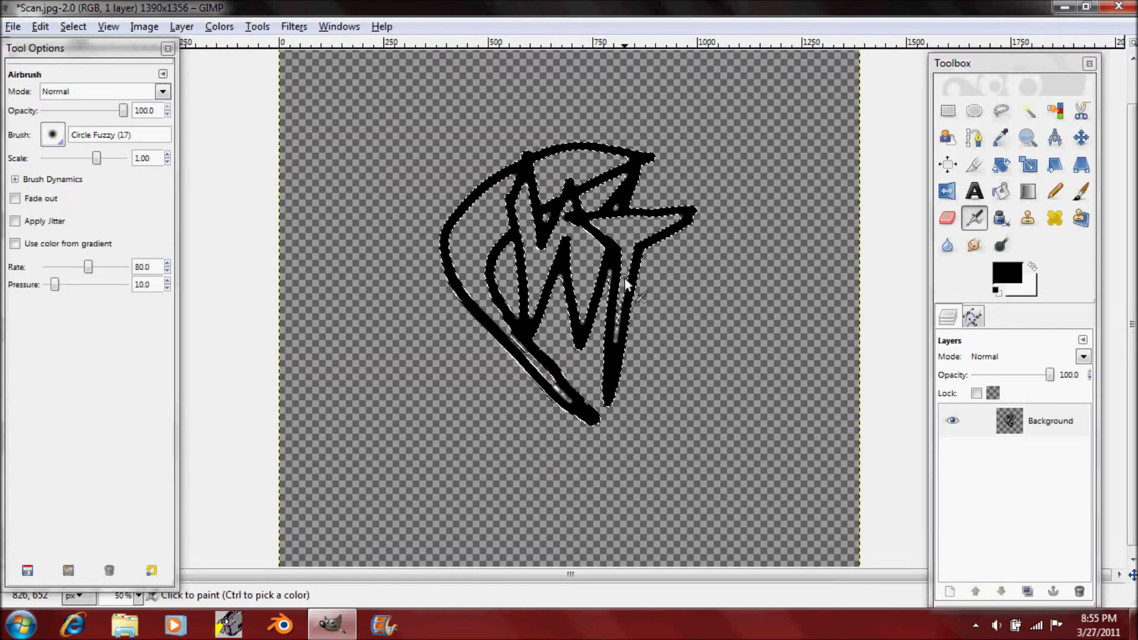
{"action": "key", "text": "ctrl+shift+a"}
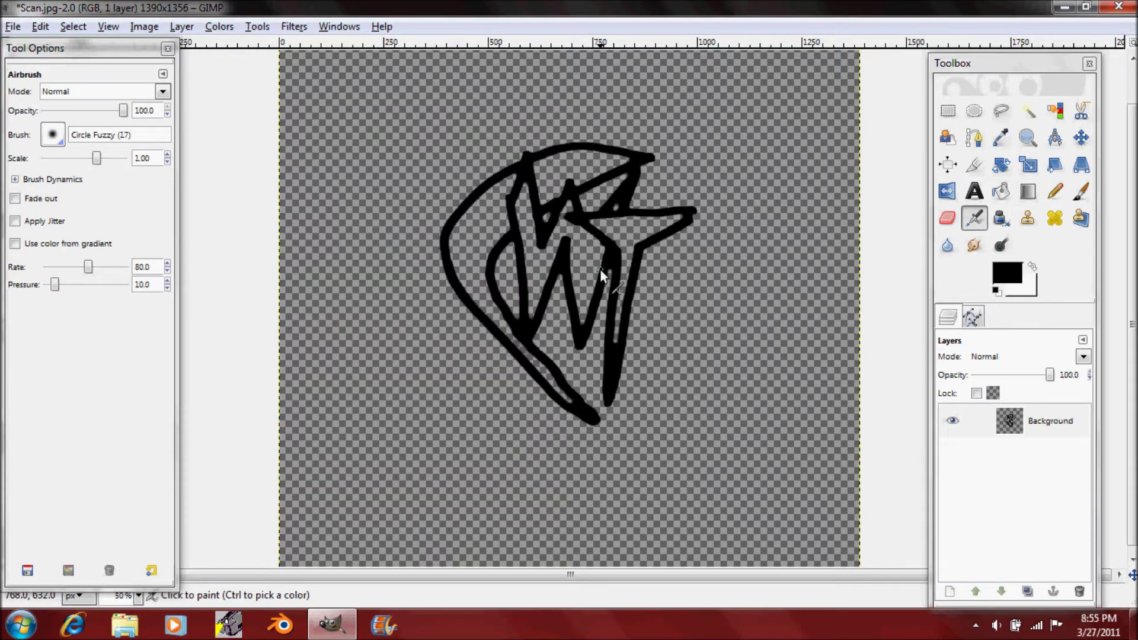
Step: Select the empty T-shaped interior of the logo with Fuzzy Select and grow the selection by 1 pixel
{"action": "scroll", "coordinate": [631, 288], "scroll_direction": "up", "scroll_amount": 3}
{"action": "scroll", "coordinate": [634, 294], "scroll_direction": "up", "scroll_amount": 5}
{"action": "scroll", "coordinate": [646, 284], "scroll_direction": "down", "scroll_amount": 4}
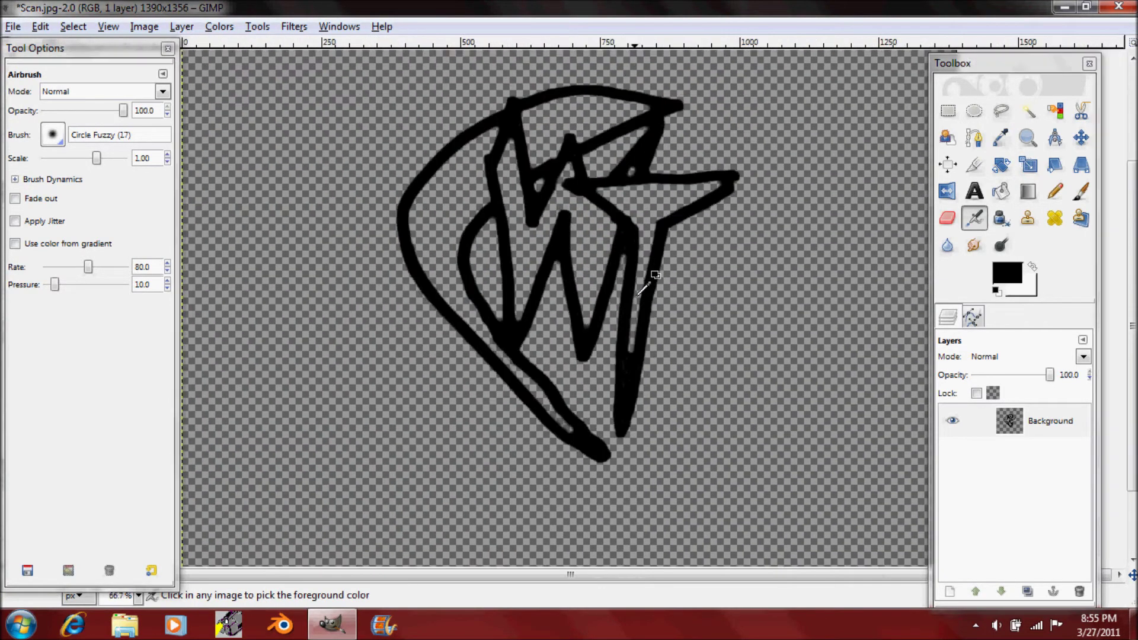
{"action": "left_click", "coordinate": [1028, 111]}
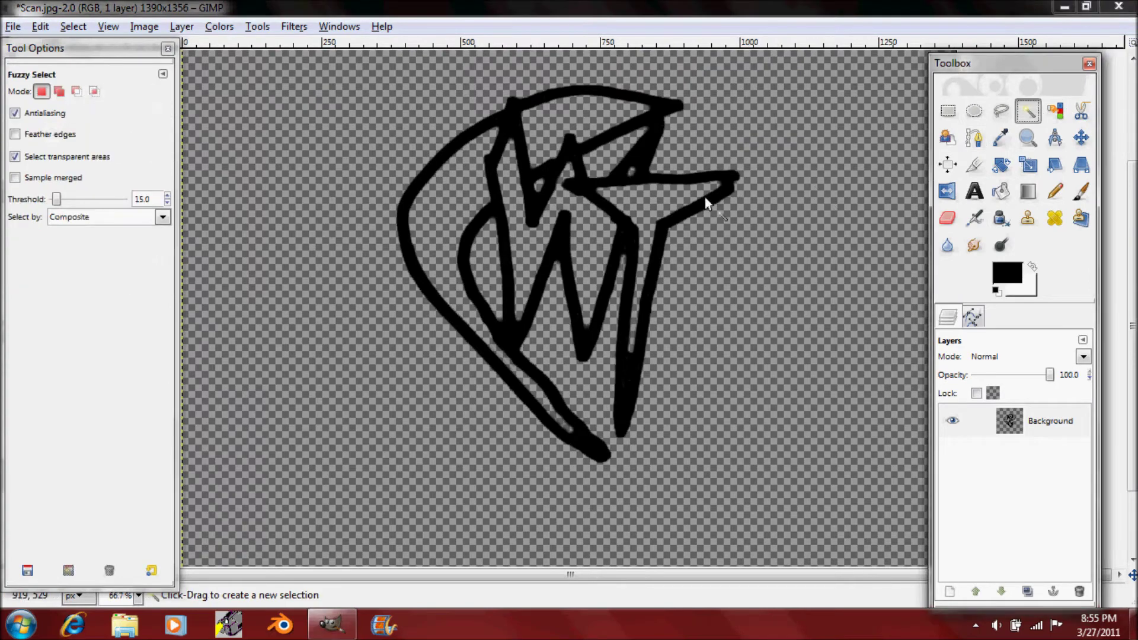
{"action": "left_click", "coordinate": [666, 198]}
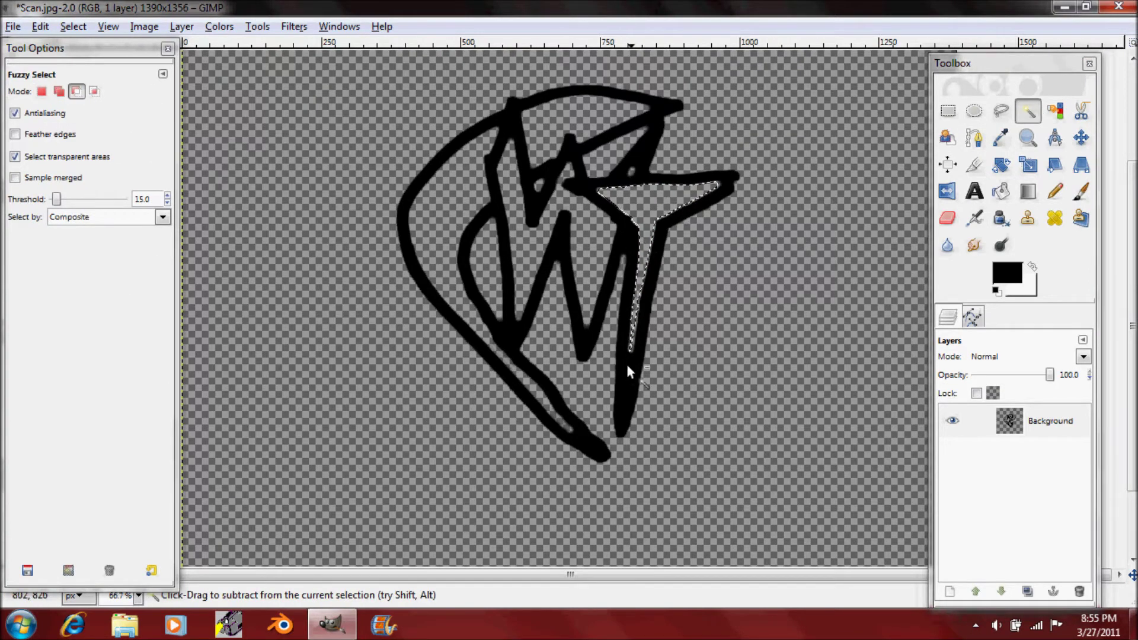
{"action": "scroll", "coordinate": [652, 332], "scroll_direction": "up", "scroll_amount": 5}
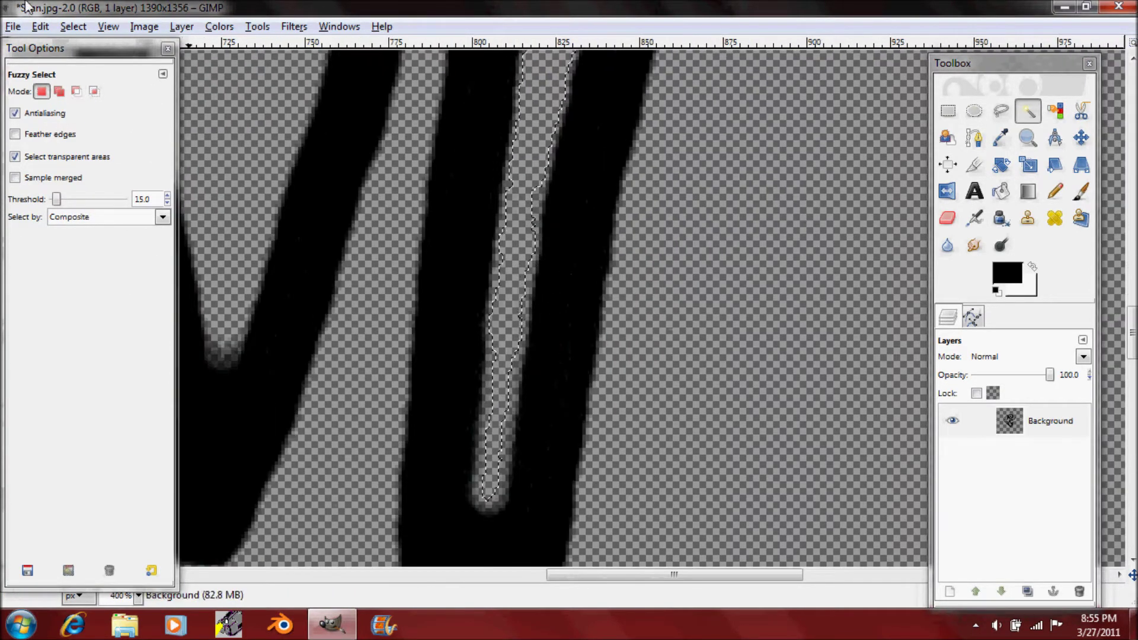
{"action": "scroll", "coordinate": [425, 223], "scroll_direction": "down", "scroll_amount": 5}
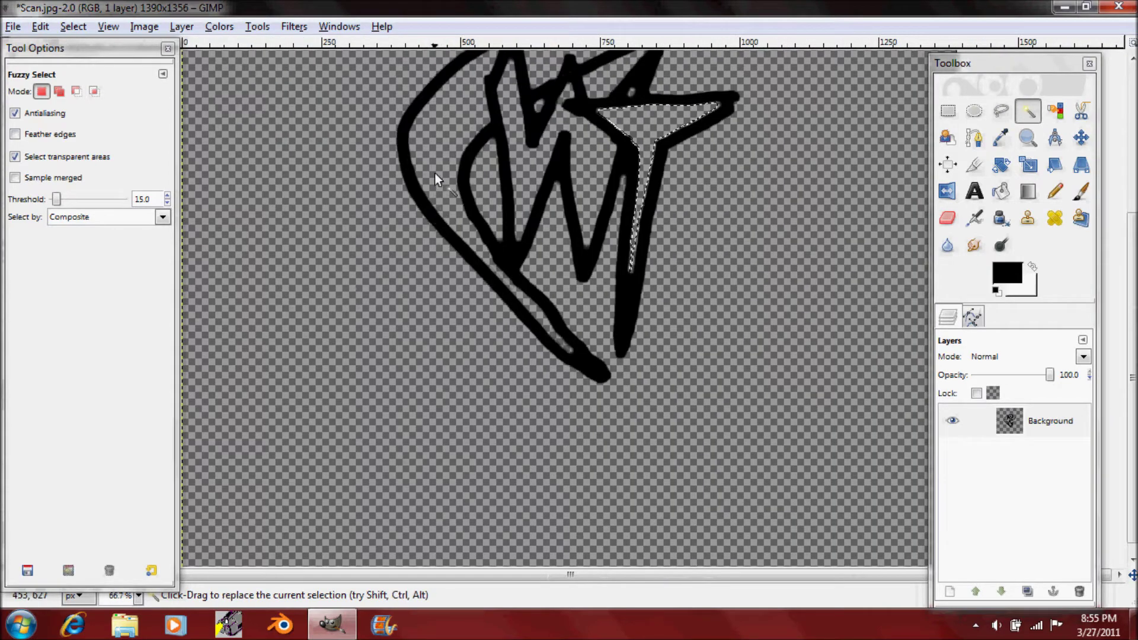
{"action": "left_click", "coordinate": [73, 26]}
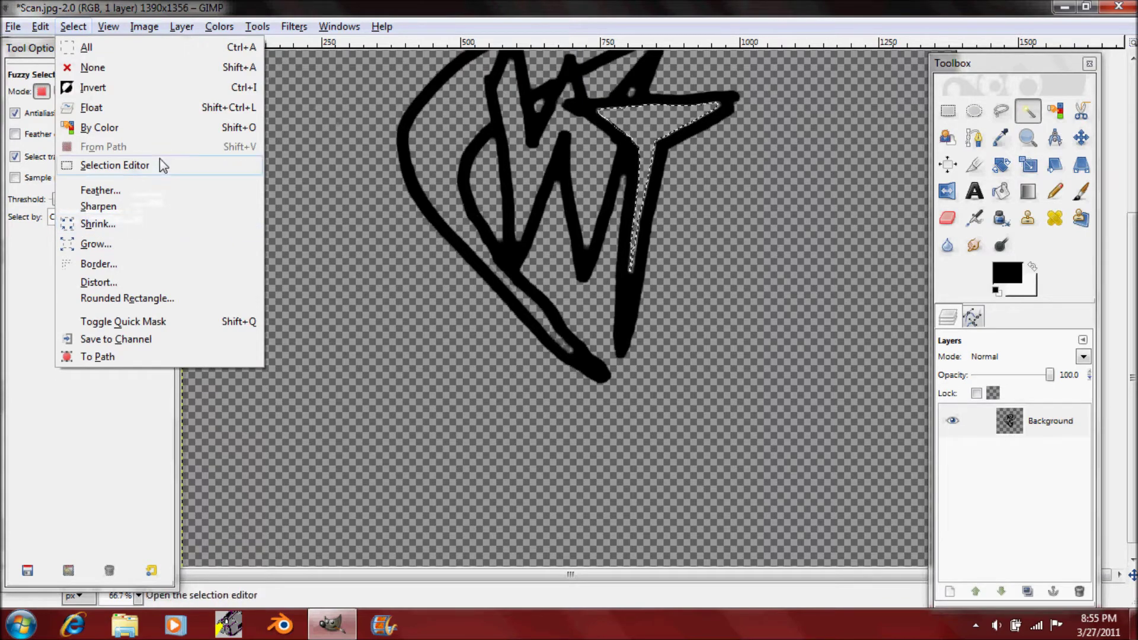
{"action": "left_click", "coordinate": [143, 249]}
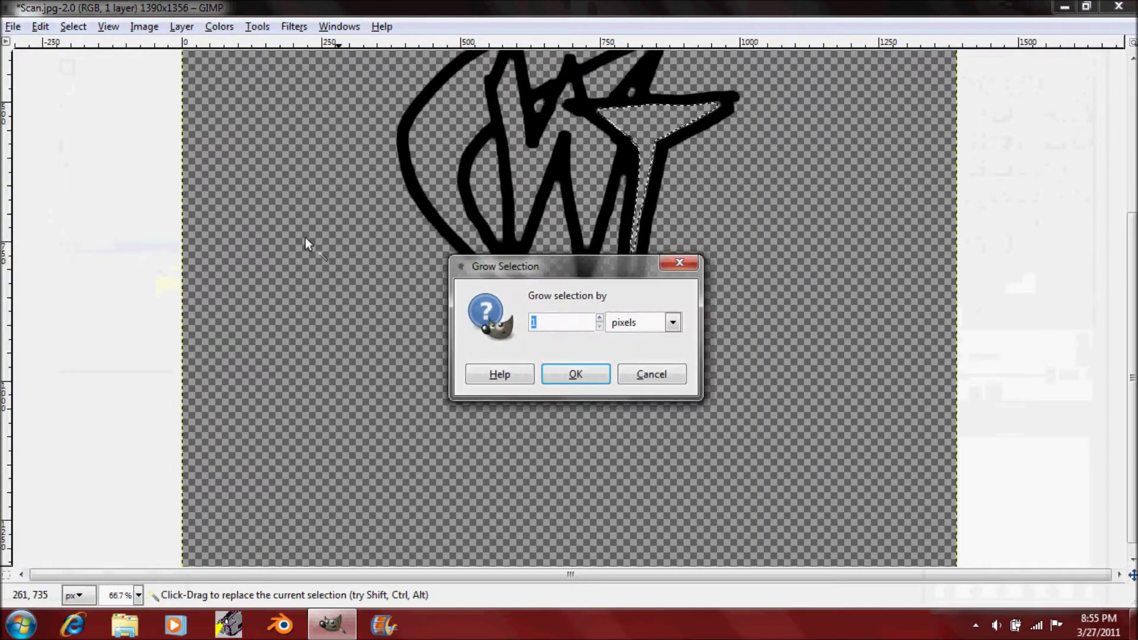
{"action": "left_click", "coordinate": [578, 373]}
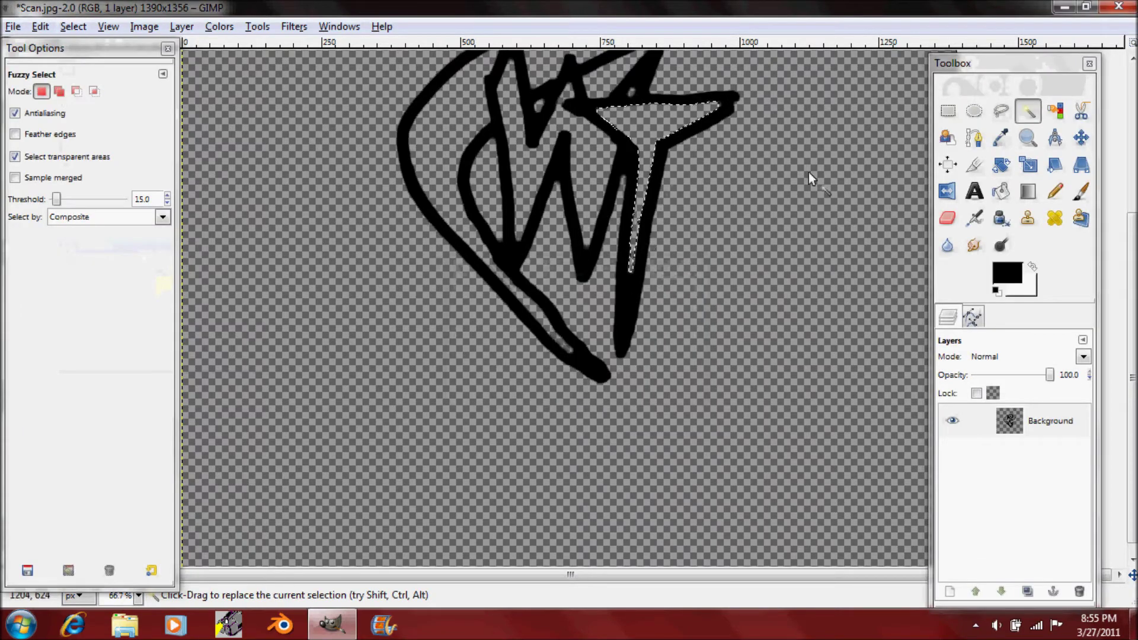
Step: Grow the T-shaped selection by another 1 pixel so it reaches further under the black lines
{"action": "left_click", "coordinate": [40, 27]}
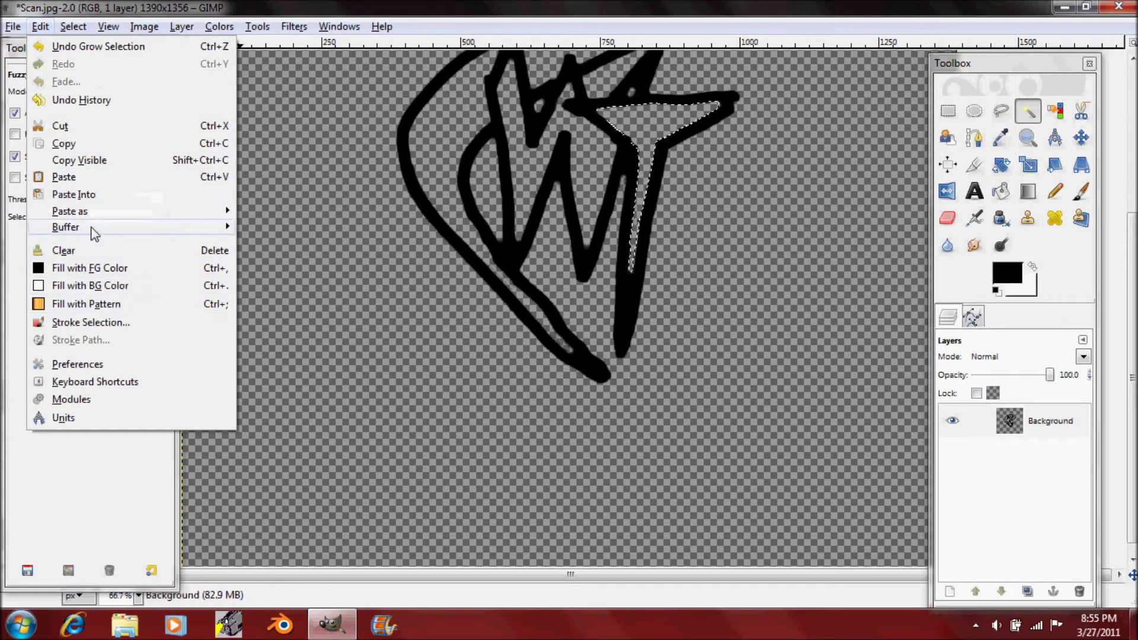
{"action": "mouse_move", "coordinate": [73, 27]}
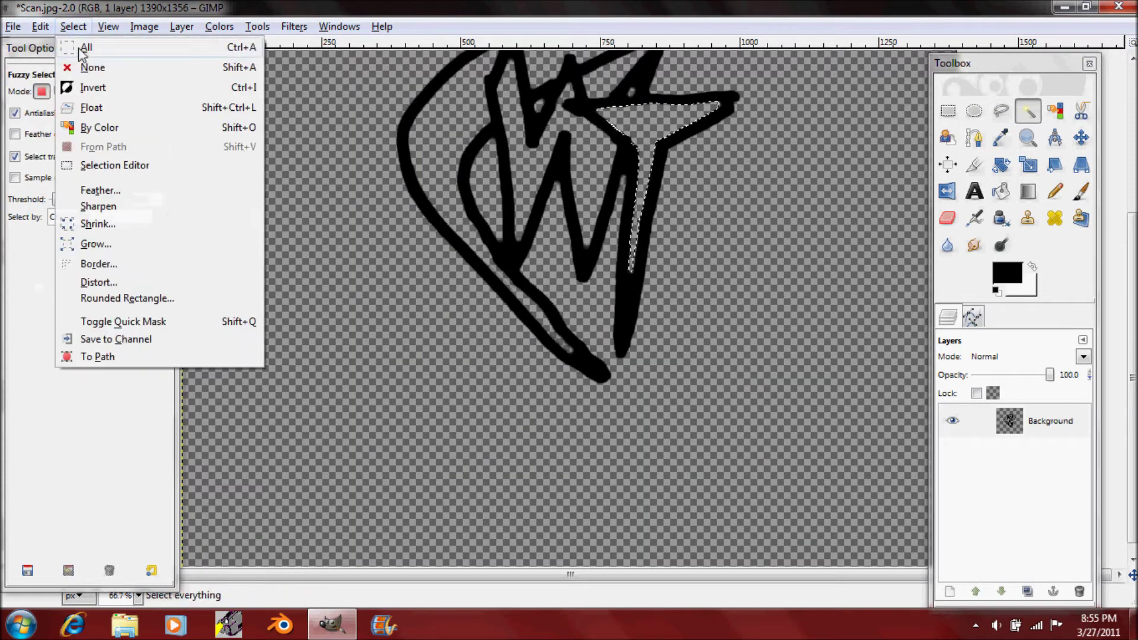
{"action": "left_click", "coordinate": [95, 244]}
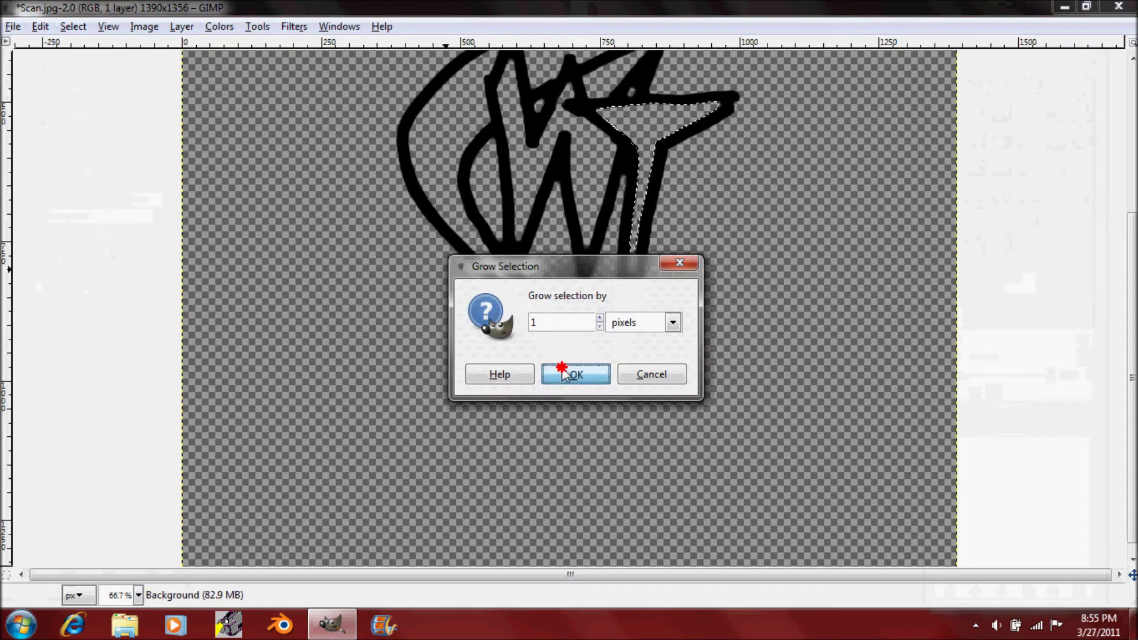
{"action": "left_click", "coordinate": [573, 372]}
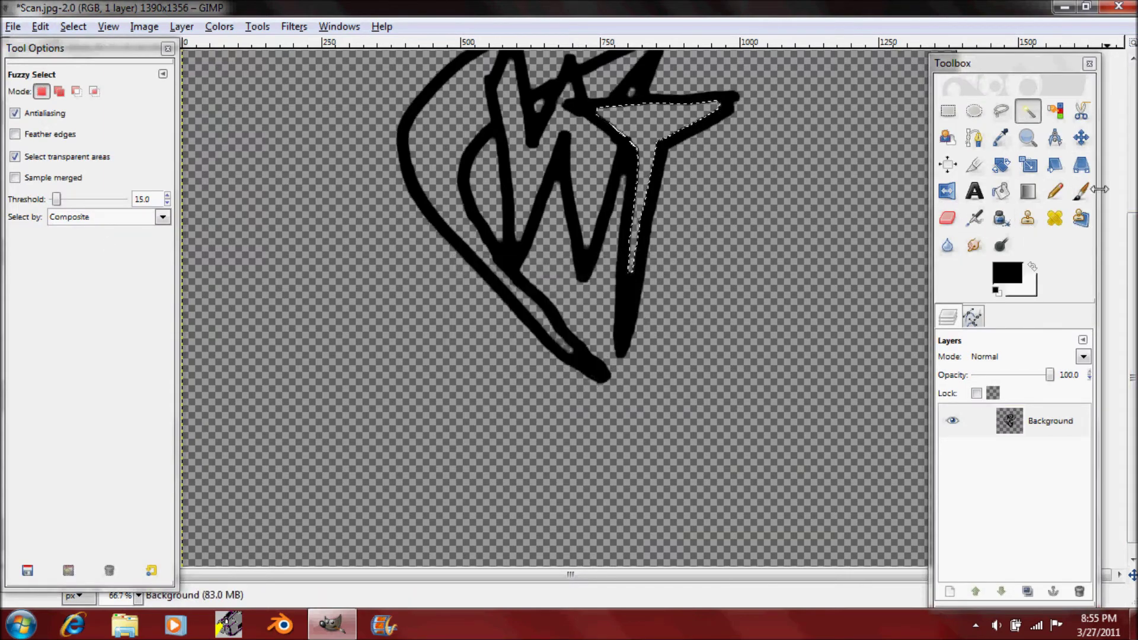
Step: Make red ca0000 the foreground color and black the background color
{"action": "left_click", "coordinate": [1032, 290]}
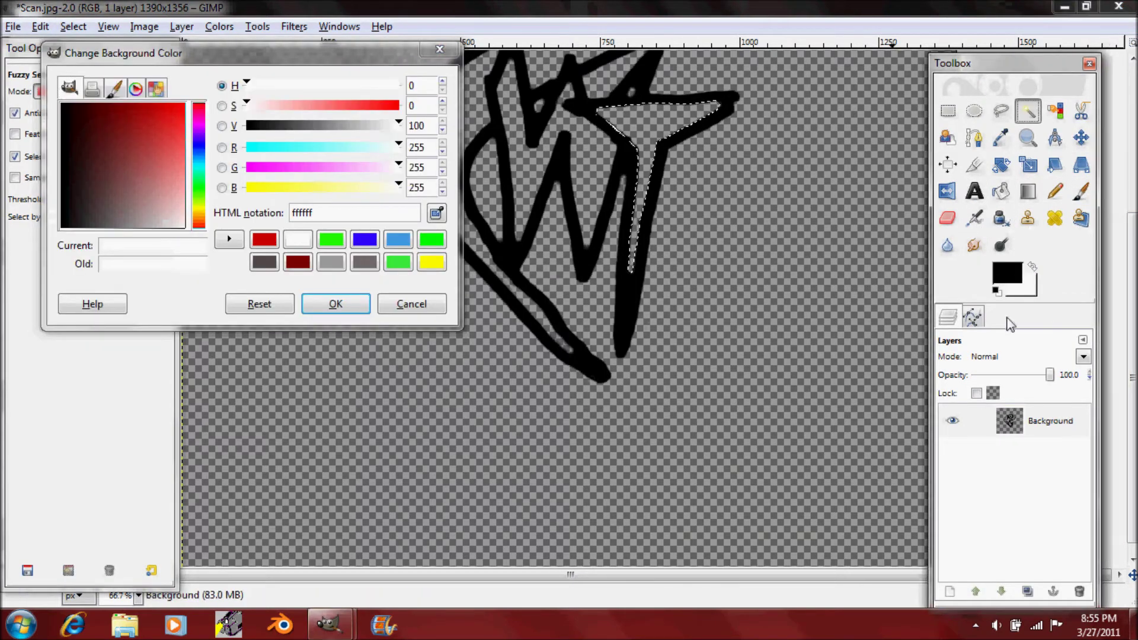
{"action": "left_click", "coordinate": [264, 240]}
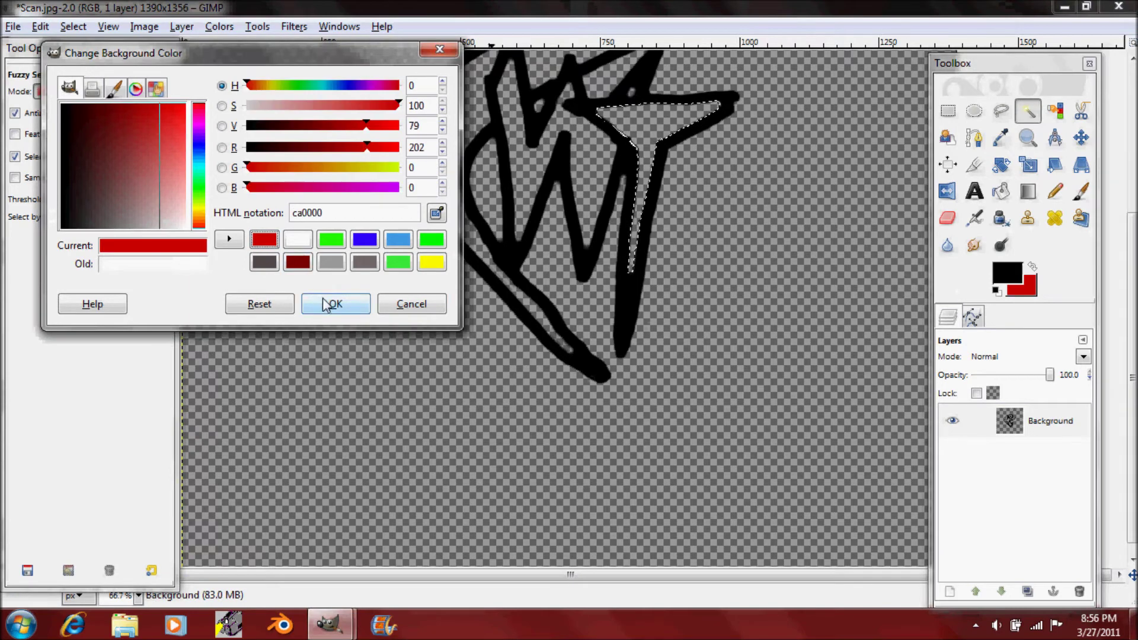
{"action": "left_click", "coordinate": [336, 303]}
{"action": "left_click", "coordinate": [1031, 267]}
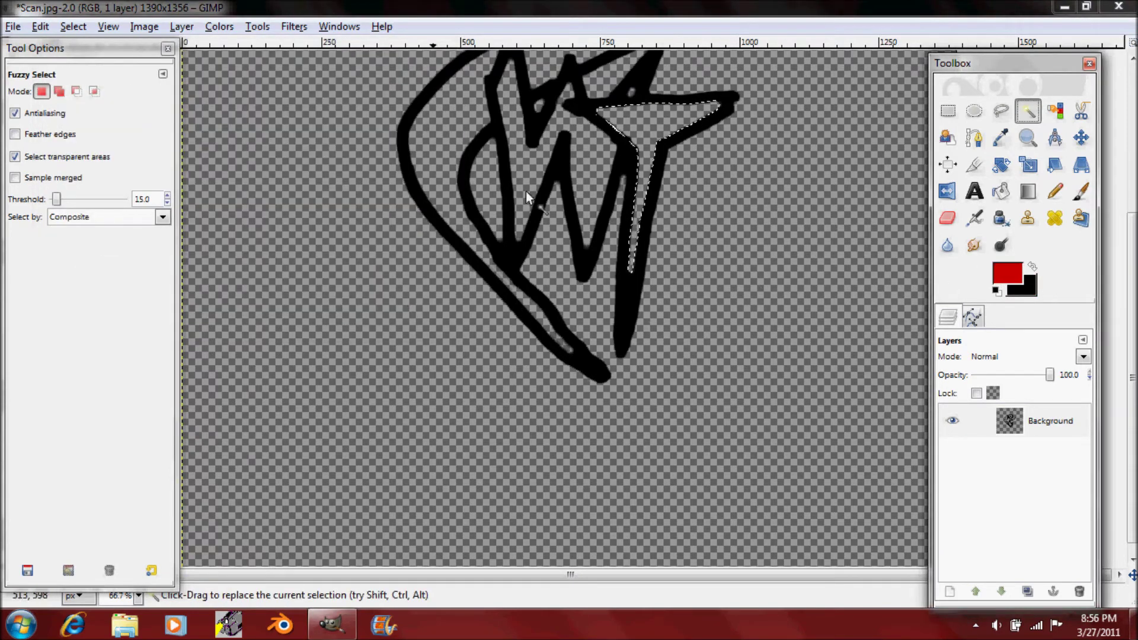
Step: Fill the T-shaped selection with the red foreground color and deselect it
{"action": "left_click", "coordinate": [39, 27]}
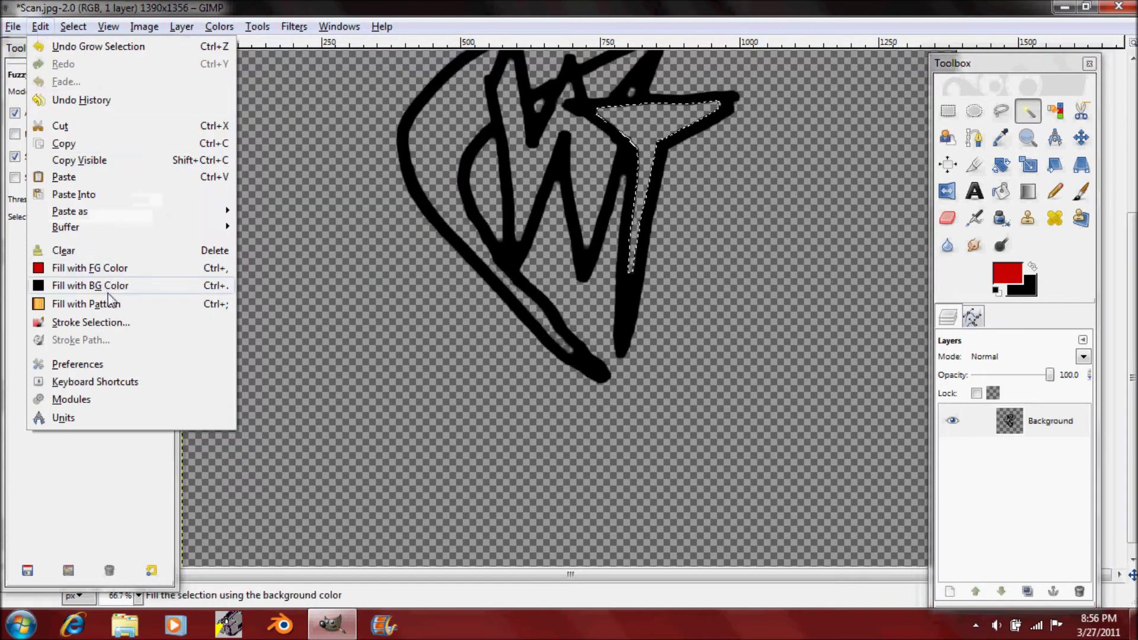
{"action": "left_click", "coordinate": [95, 264]}
{"action": "key", "text": "ctrl+shift+a"}
Step: Paint red along the edges and lower tip of the T's stem with the Paintbrush, using the Circle Fuzzy (17) brush
{"action": "scroll", "coordinate": [627, 251], "scroll_direction": "up", "scroll_amount": 6}
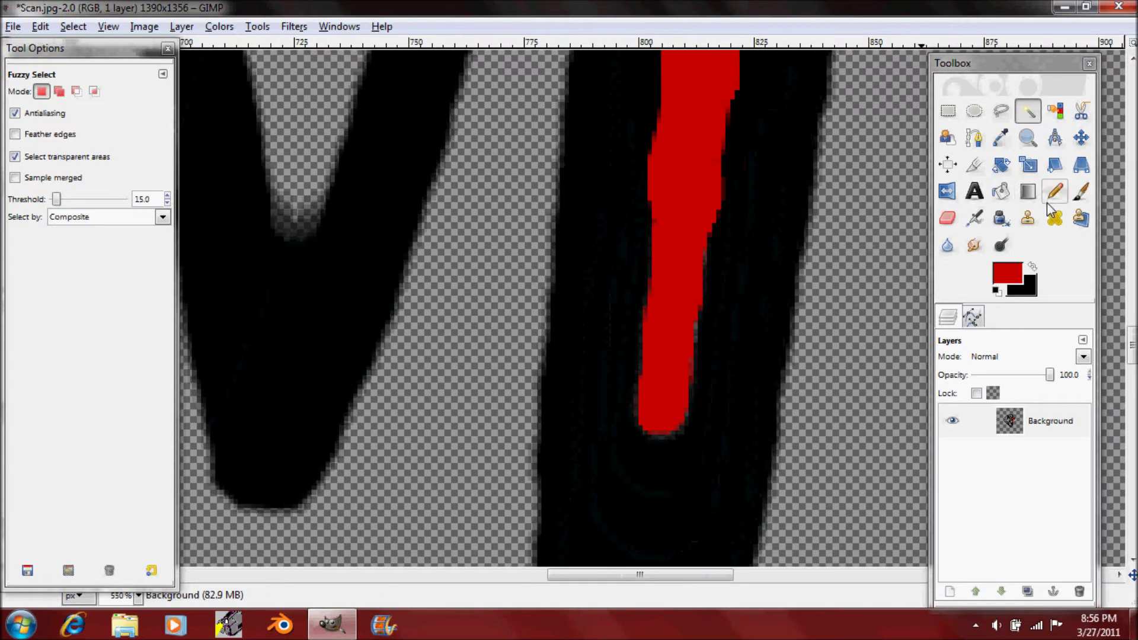
{"action": "left_click", "coordinate": [1083, 191]}
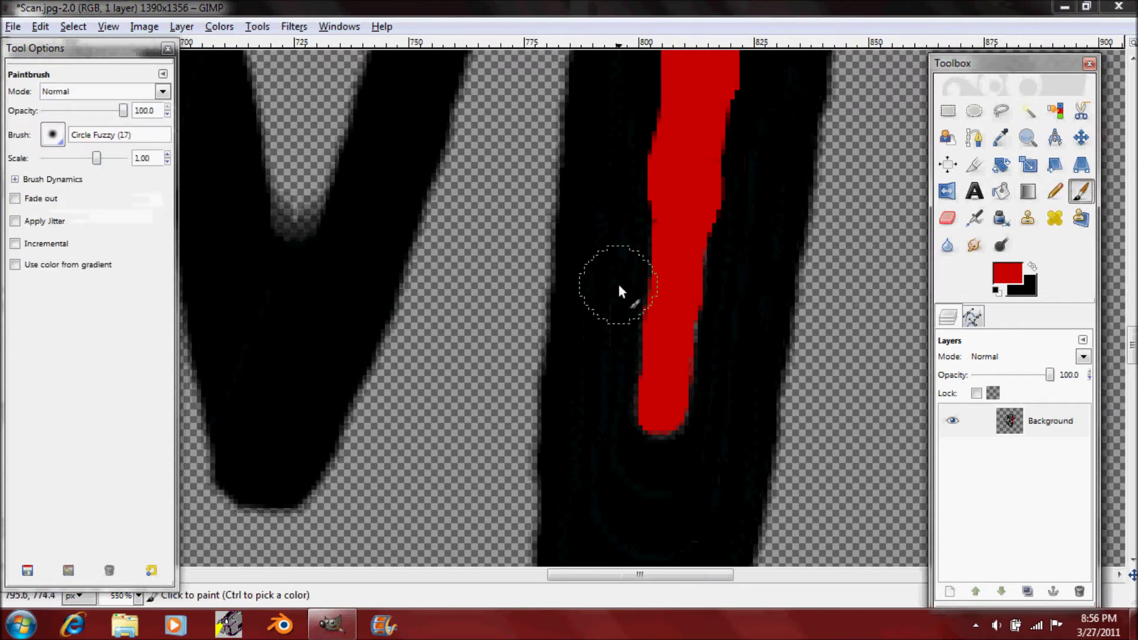
{"action": "left_click", "coordinate": [663, 232]}
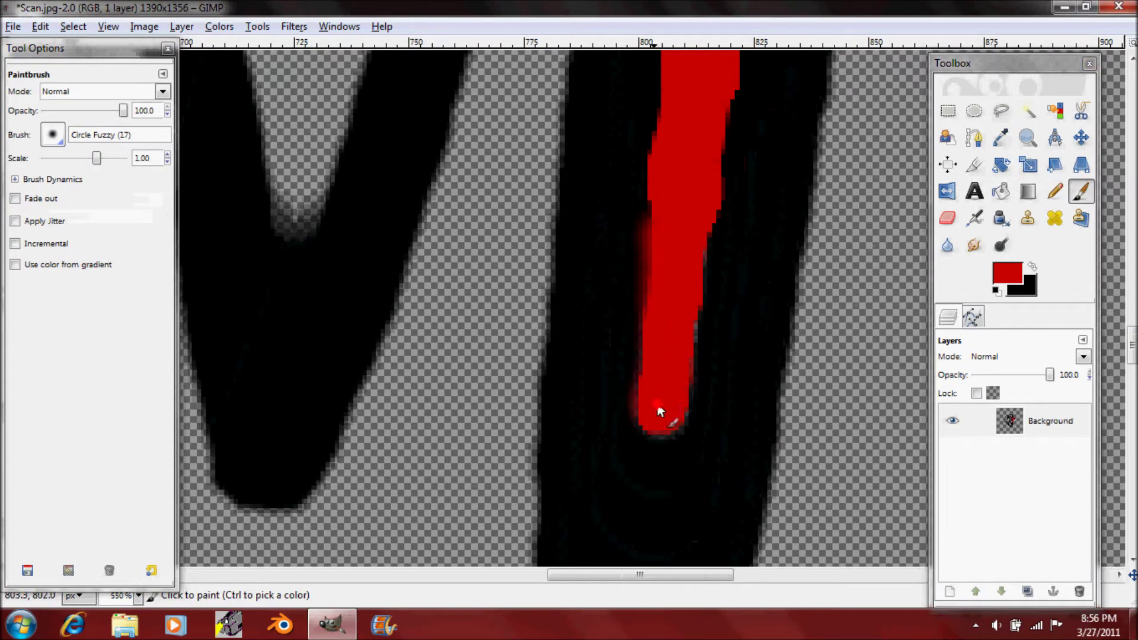
{"action": "left_click_drag", "start_coordinate": [659, 411], "coordinate": [664, 431]}
{"action": "left_click_drag", "start_coordinate": [698, 265], "coordinate": [691, 339]}
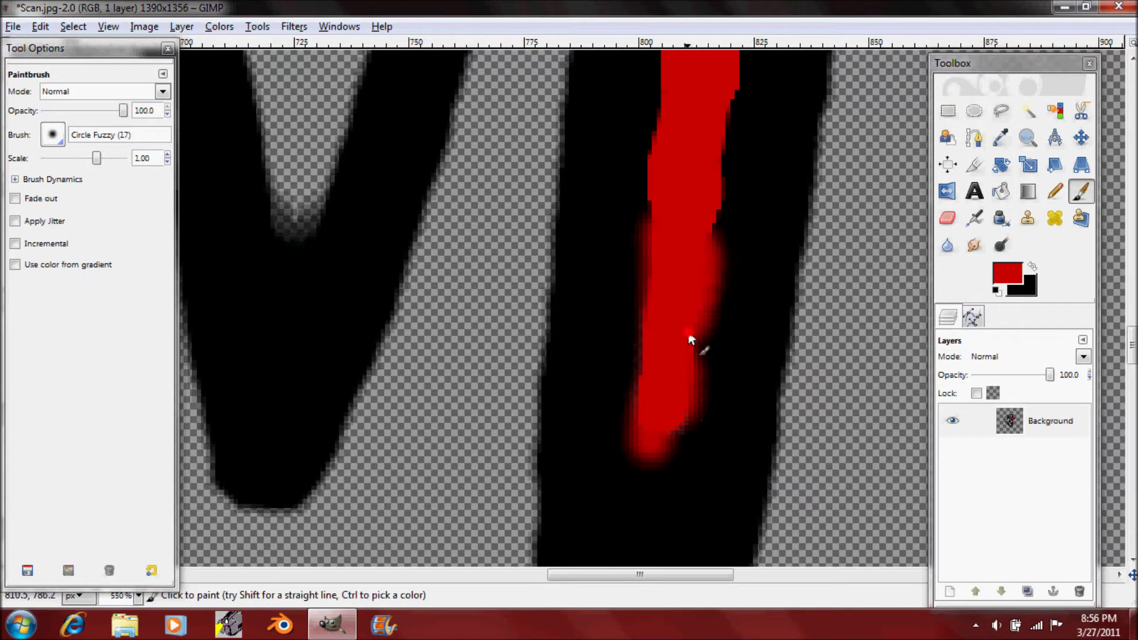
{"action": "left_click_drag", "start_coordinate": [651, 383], "coordinate": [665, 173]}
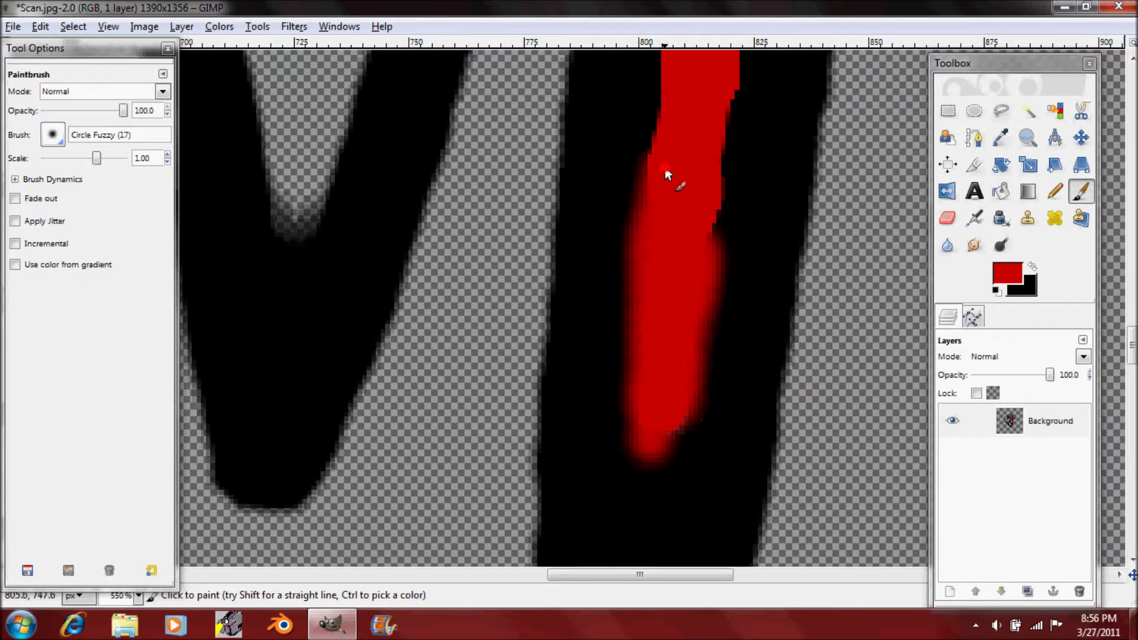
{"action": "scroll", "coordinate": [668, 442], "scroll_direction": "down", "scroll_amount": 8}
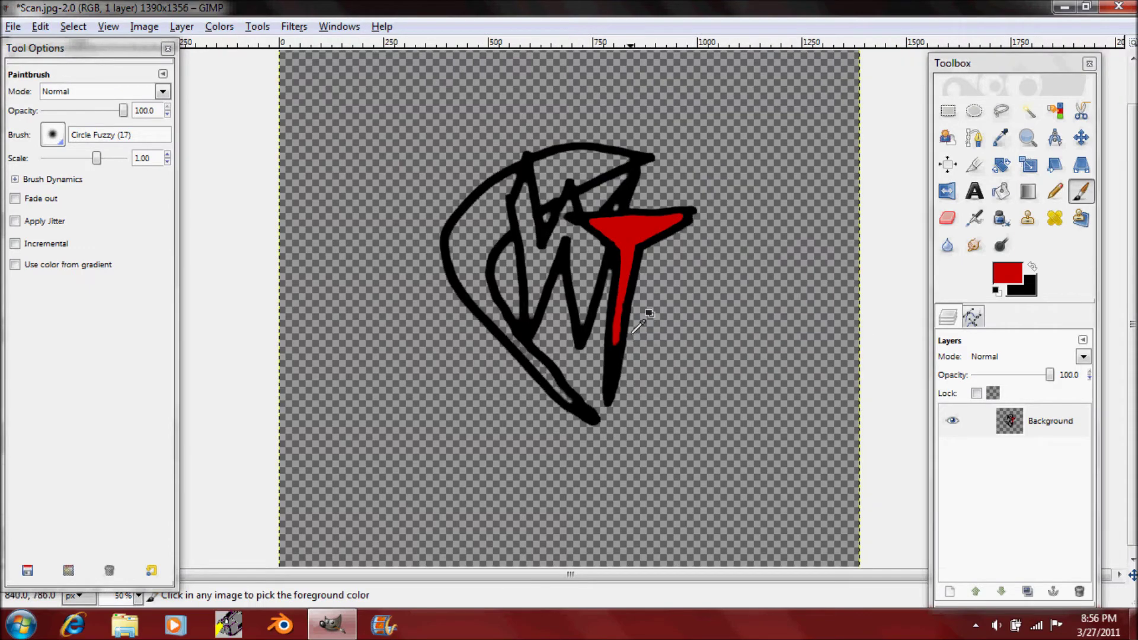
Step: Paint the two outer tips of the T's crossbar red with the Paintbrush to cover the remaining soft edges
{"action": "scroll", "coordinate": [609, 225], "scroll_direction": "up", "scroll_amount": 8}
{"action": "left_click", "coordinate": [546, 191]}
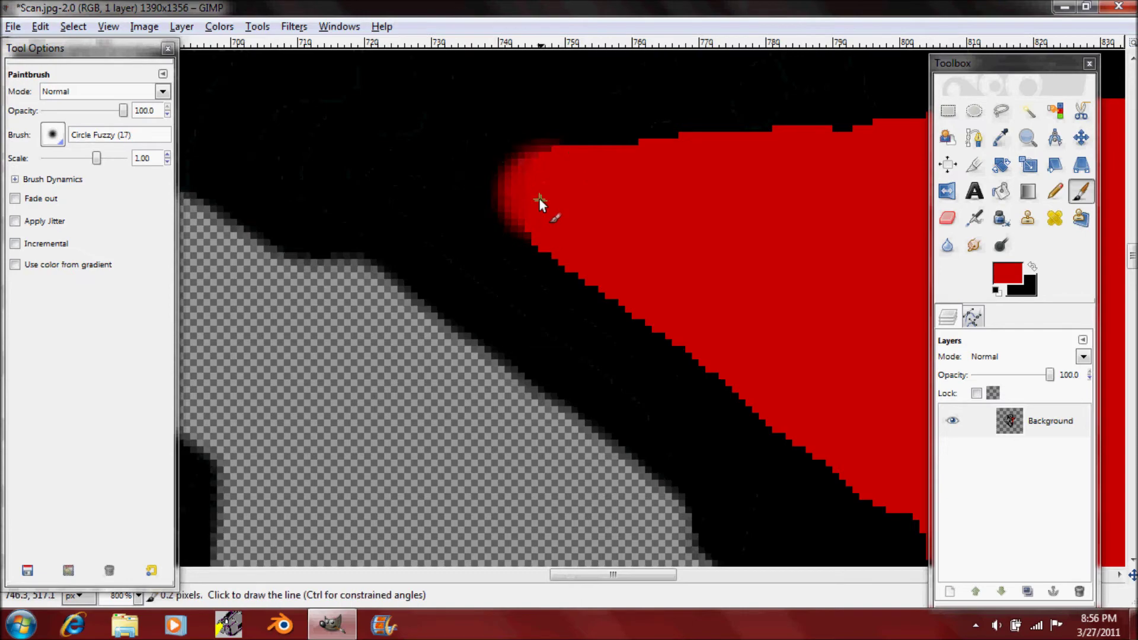
{"action": "scroll", "coordinate": [540, 203], "scroll_direction": "right", "scroll_amount": 10}
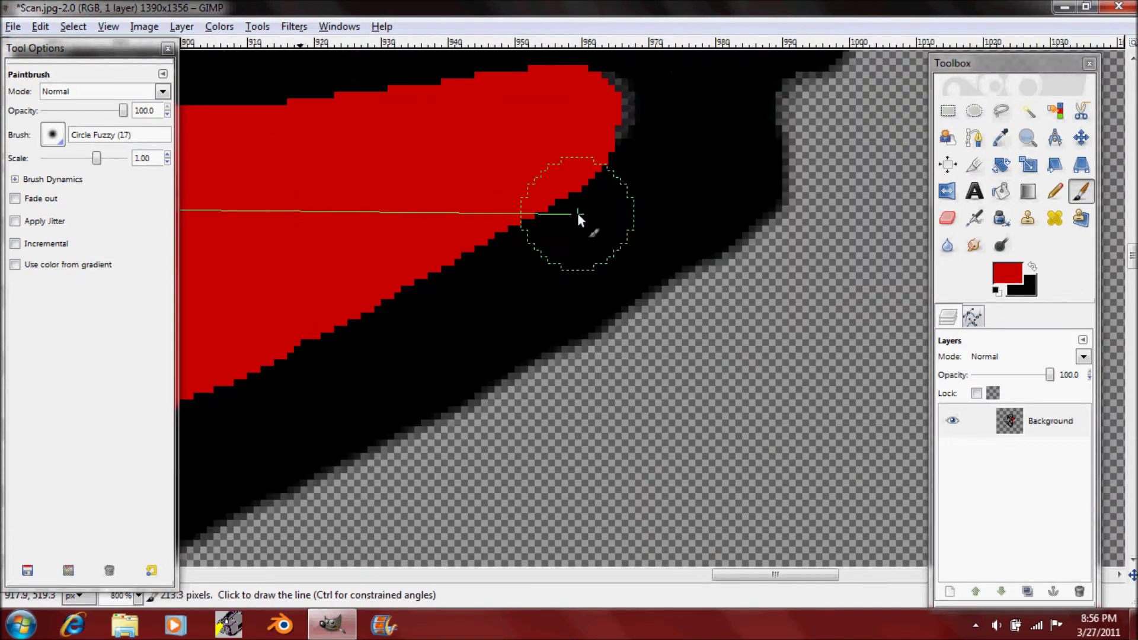
{"action": "left_click_drag", "start_coordinate": [607, 114], "coordinate": [600, 94]}
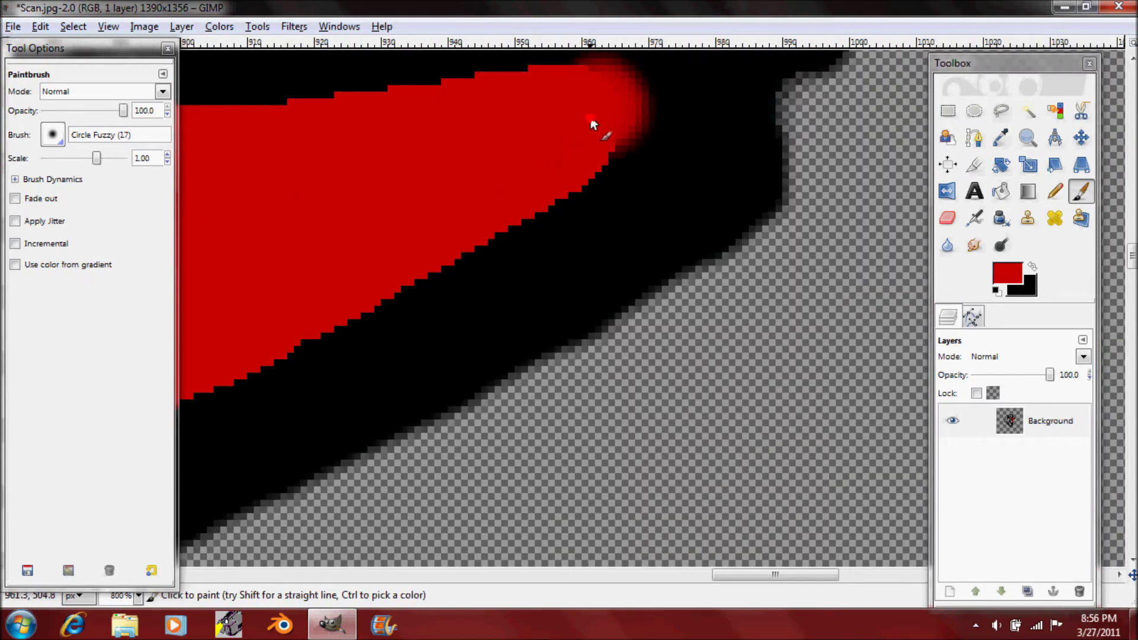
{"action": "scroll", "coordinate": [587, 134], "scroll_direction": "down", "scroll_amount": 5, "text": "ctrl"}
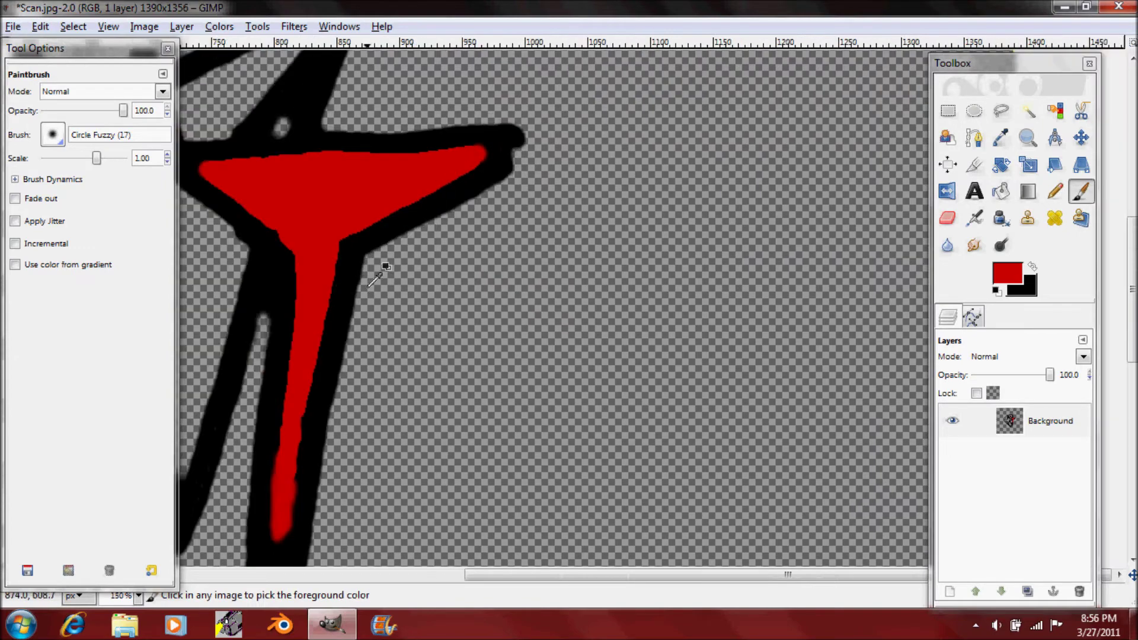
{"action": "scroll", "coordinate": [344, 276], "scroll_direction": "down", "scroll_amount": 2, "text": "ctrl"}
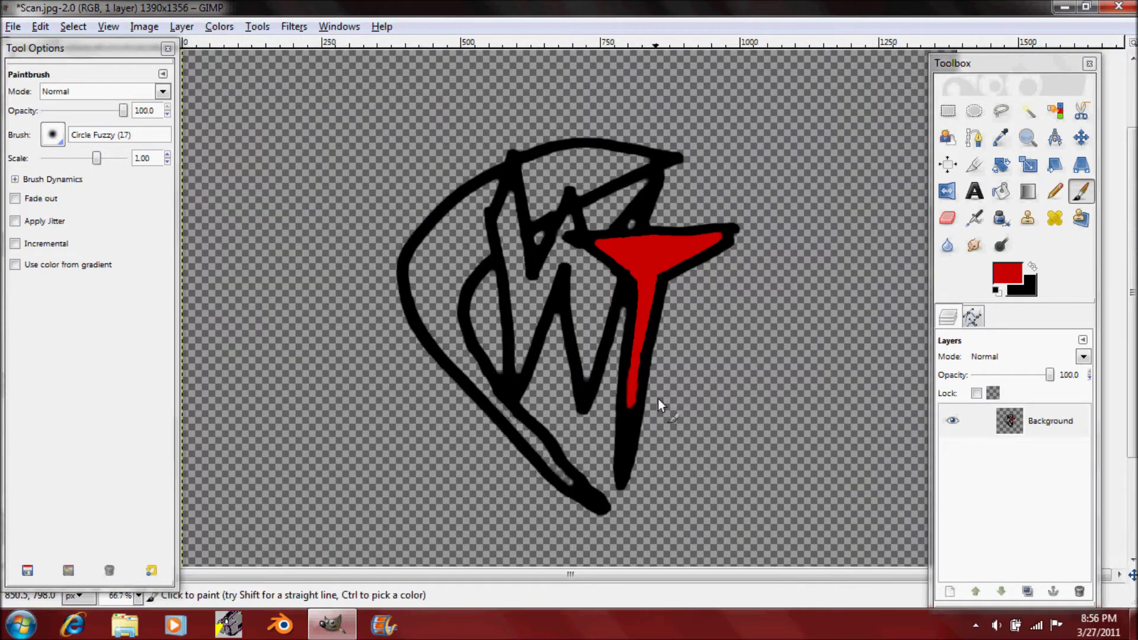
Step: Set the foreground color to bright green 00ff00
{"action": "left_click", "coordinate": [1005, 278]}
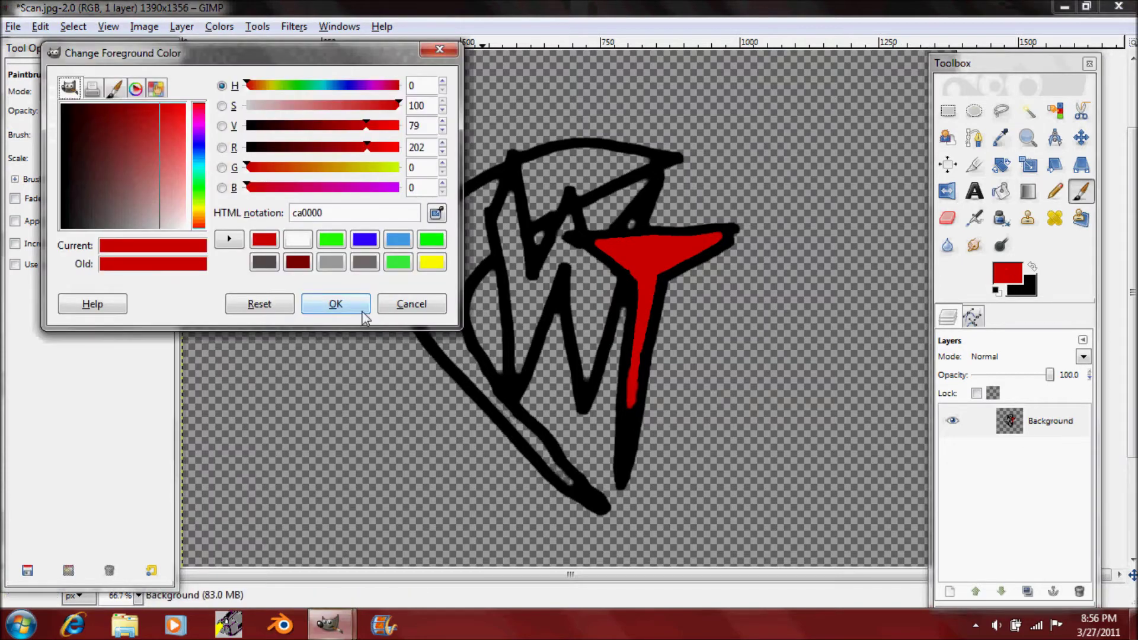
{"action": "left_click", "coordinate": [432, 241]}
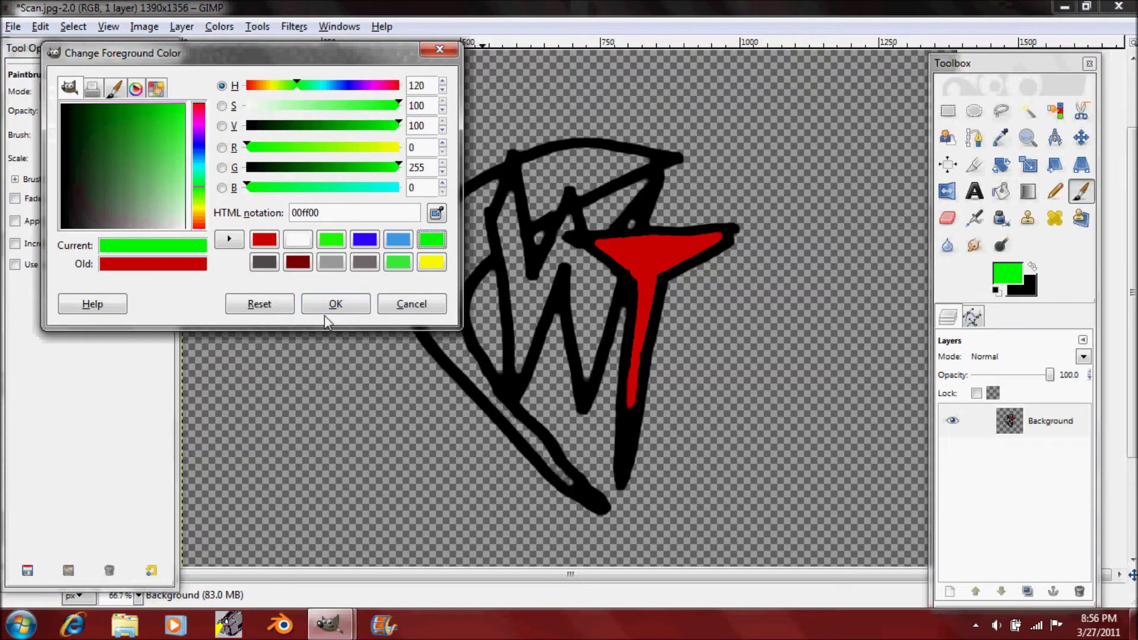
{"action": "left_click", "coordinate": [325, 310]}
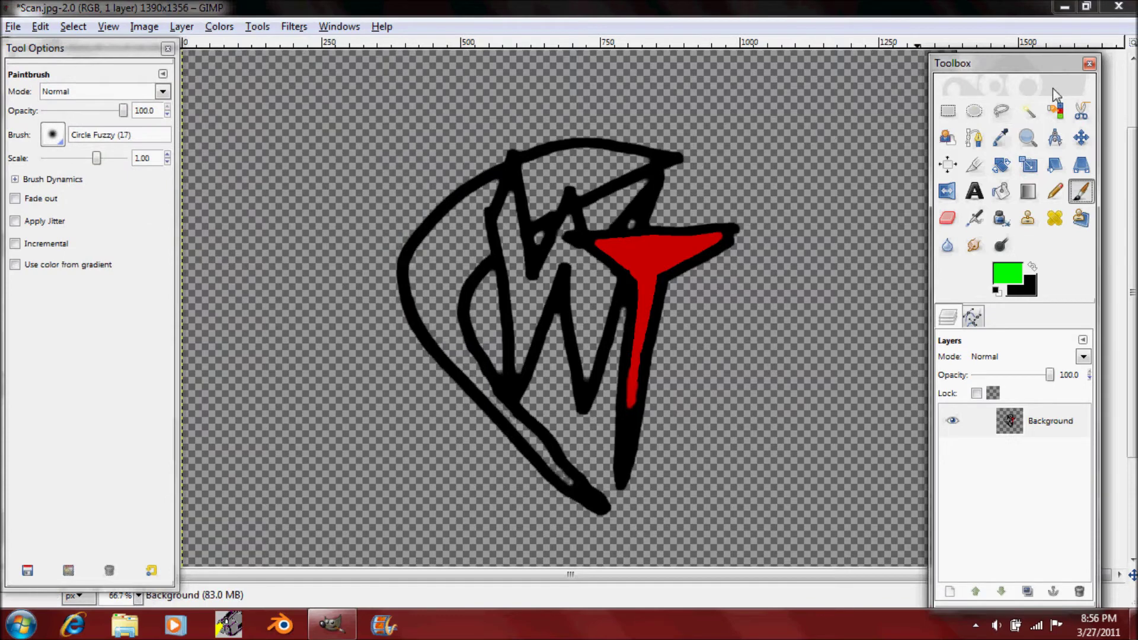
Step: Select the empty W-shaped interior of the logo with Fuzzy Select
{"action": "left_click", "coordinate": [1001, 111]}
{"action": "left_click", "coordinate": [1028, 111]}
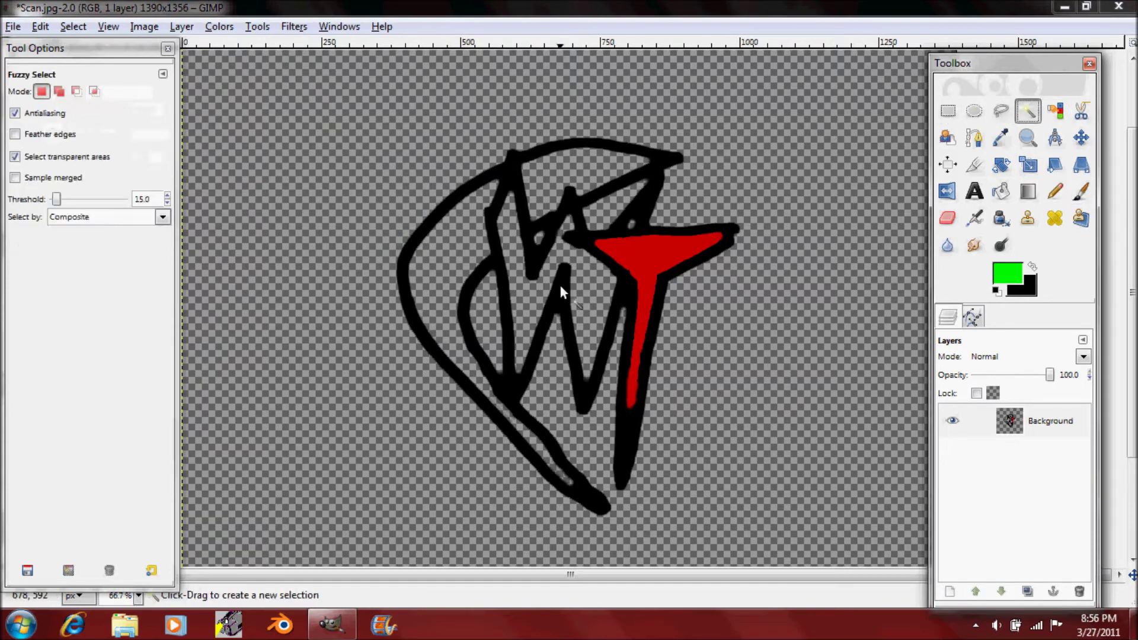
{"action": "left_click", "coordinate": [578, 274]}
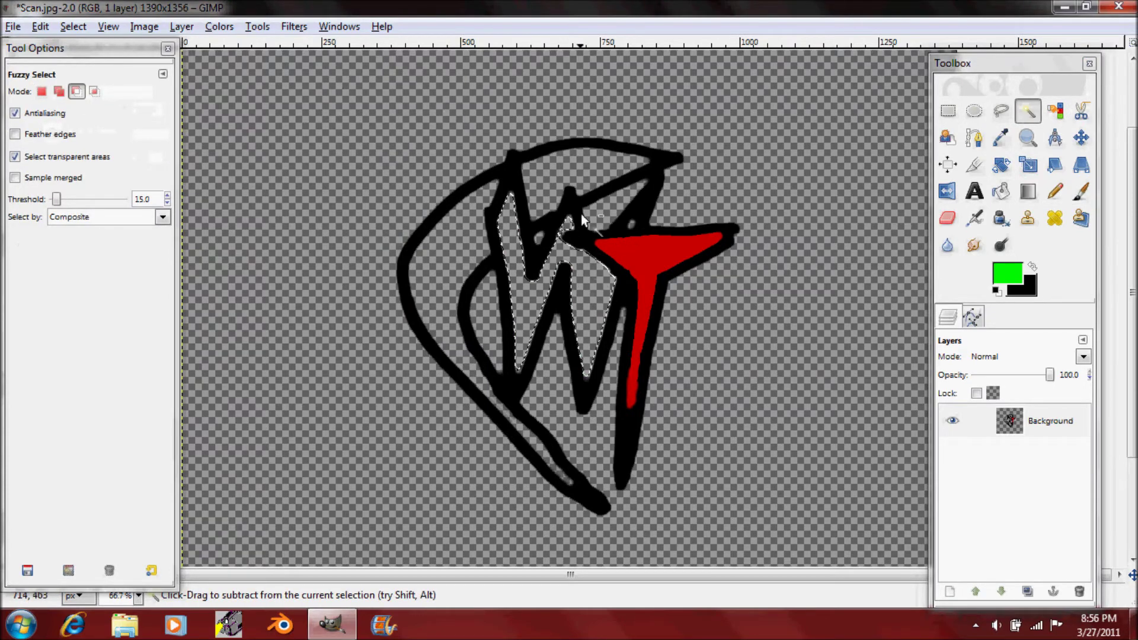
Step: Fill the selected W-shaped interior with the green foreground color
{"action": "scroll", "coordinate": [581, 214], "scroll_direction": "up", "scroll_amount": 4}
{"action": "scroll", "coordinate": [581, 214], "scroll_direction": "down", "scroll_amount": 4}
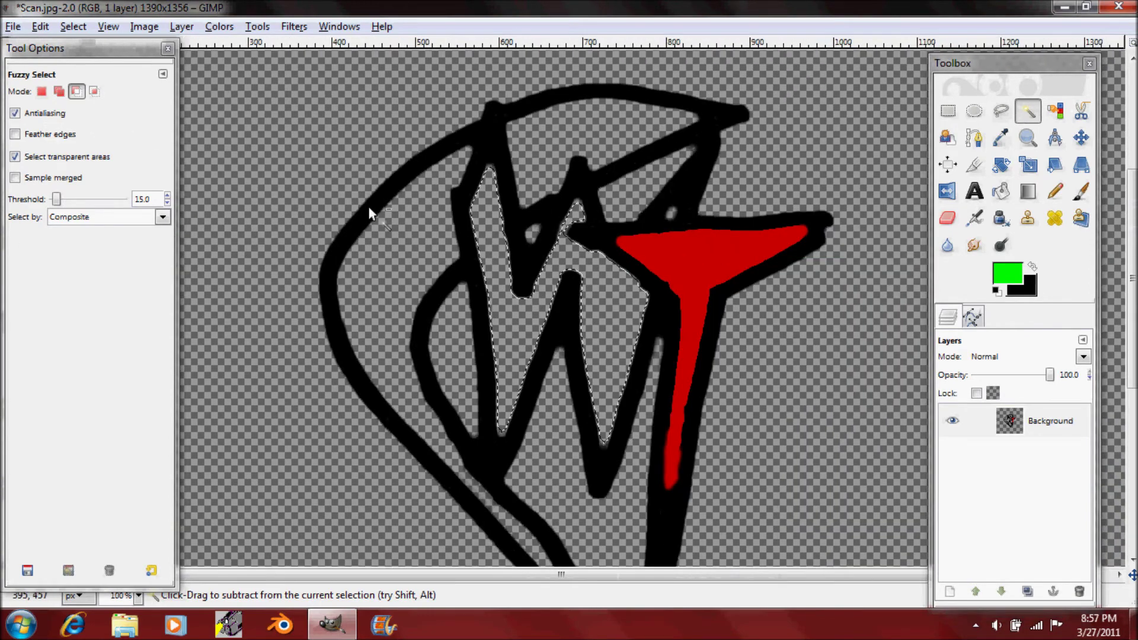
{"action": "left_click", "coordinate": [41, 26]}
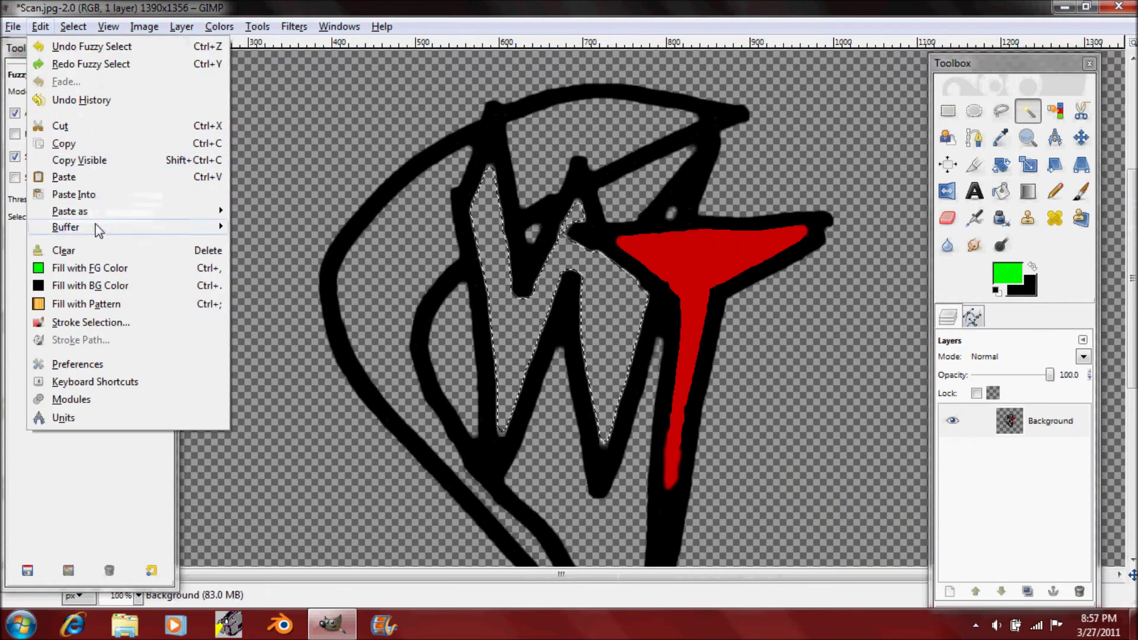
{"action": "left_click", "coordinate": [103, 274]}
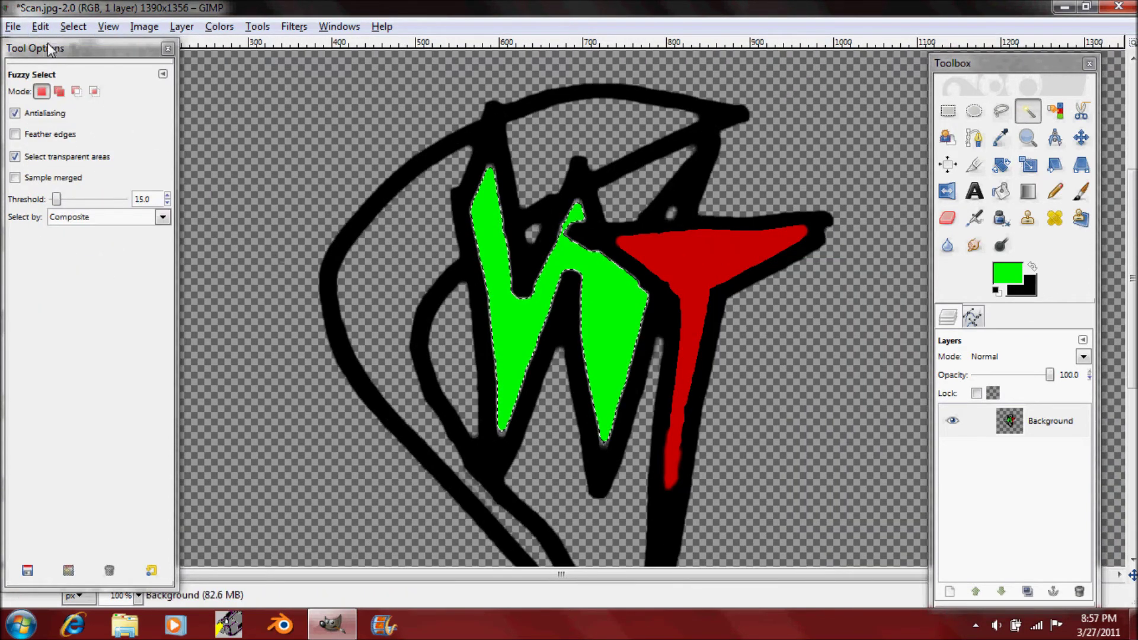
Step: Grow the W selection by 2 pixels, fill it with the green foreground color again and clear the selection
{"action": "left_click", "coordinate": [73, 26]}
{"action": "left_click", "coordinate": [100, 243]}
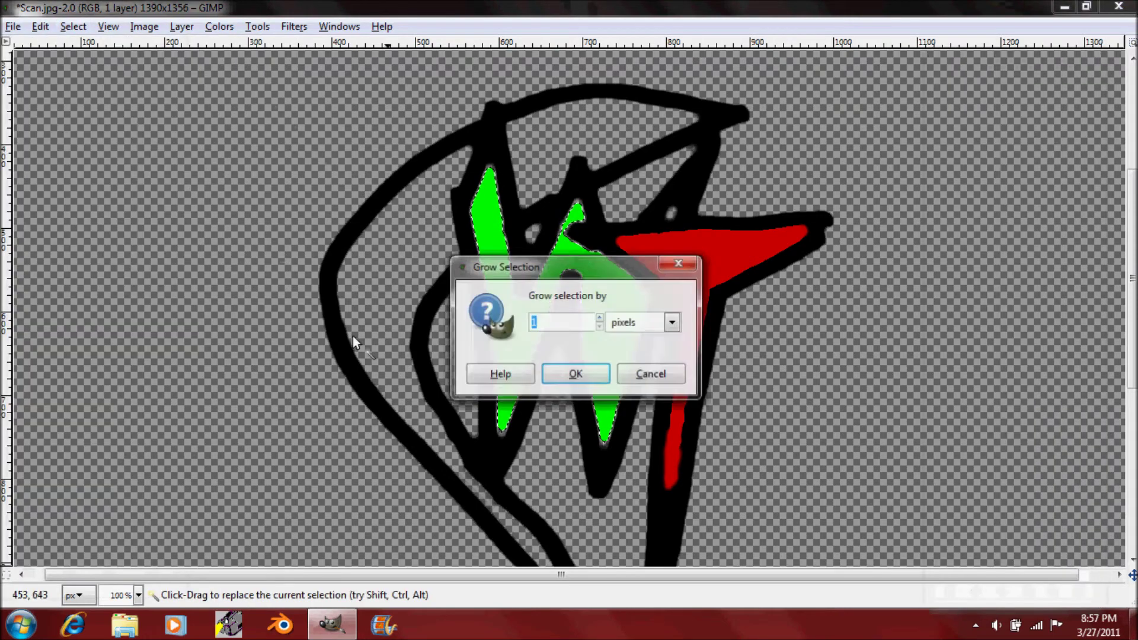
{"action": "type", "text": "2"}
{"action": "left_click", "coordinate": [570, 366]}
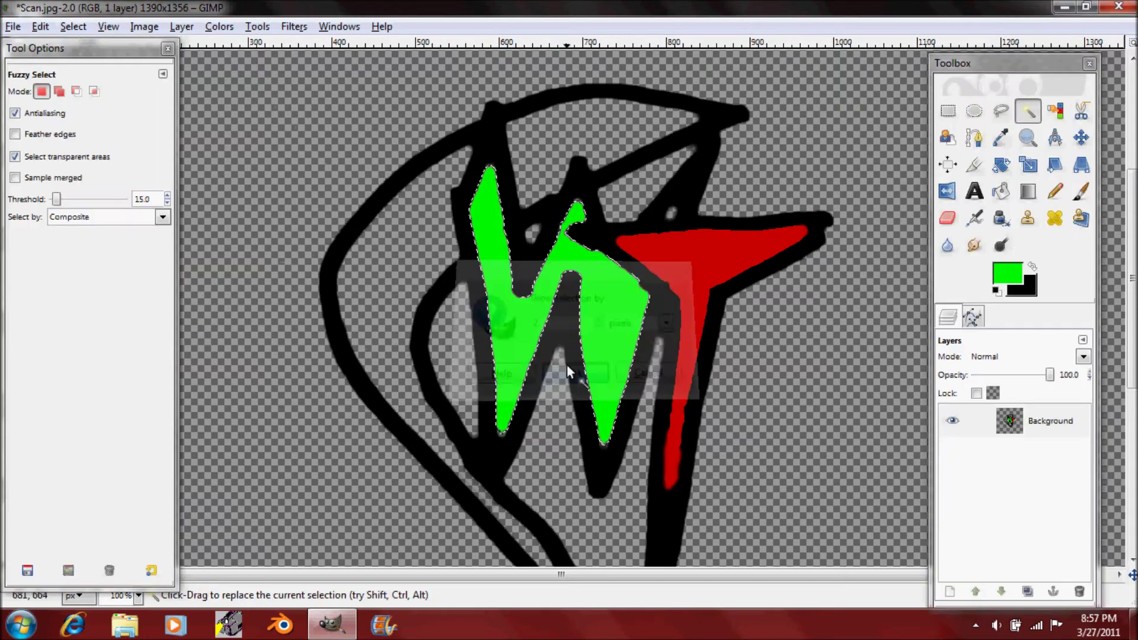
{"action": "left_click", "coordinate": [41, 27]}
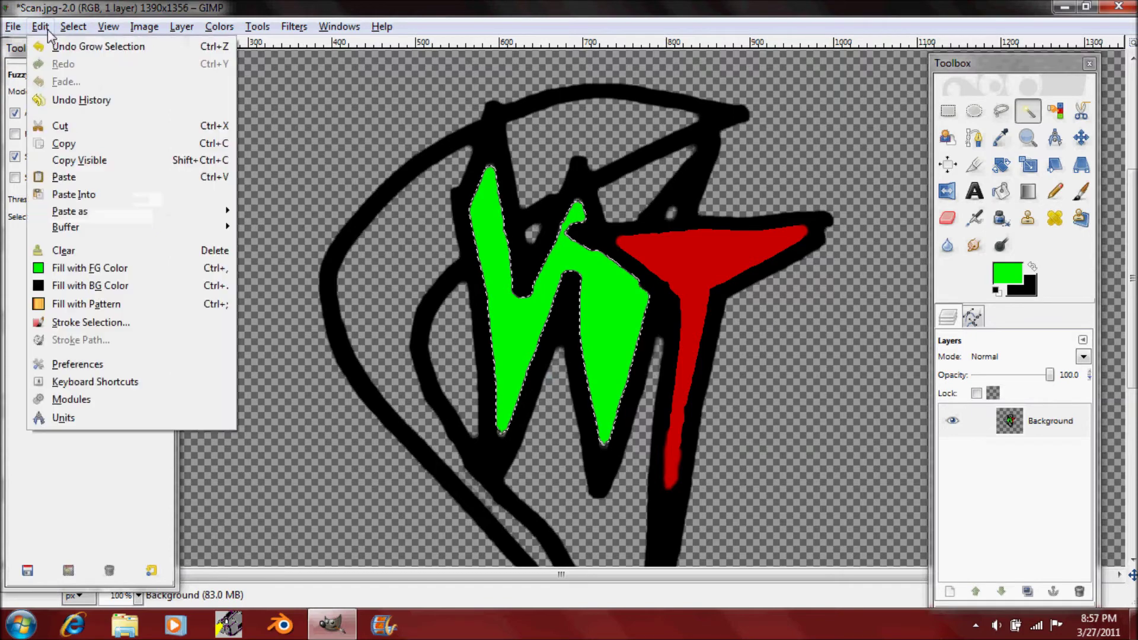
{"action": "left_click", "coordinate": [77, 264]}
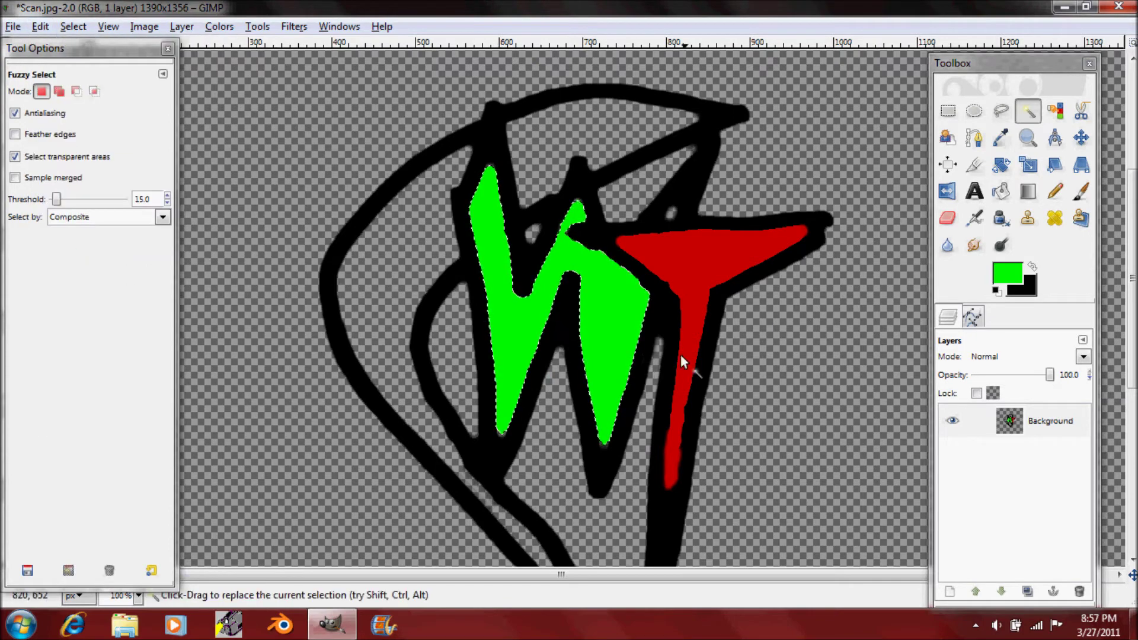
{"action": "key", "text": "ctrl+shift+a"}
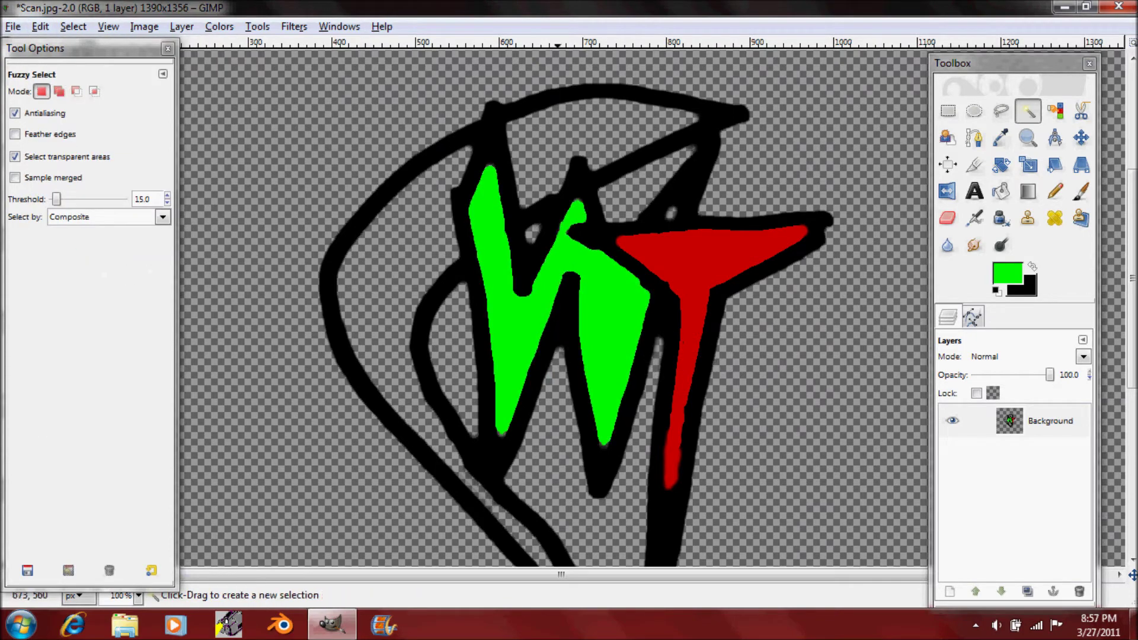
Step: Paint green over the soft upper and lower tips of the W's first stroke with the Paintbrush, using Circle Fuzzy (17)
{"action": "left_click", "coordinate": [1081, 191]}
{"action": "scroll", "coordinate": [496, 183], "scroll_direction": "up", "scroll_amount": 5, "text": "ctrl"}
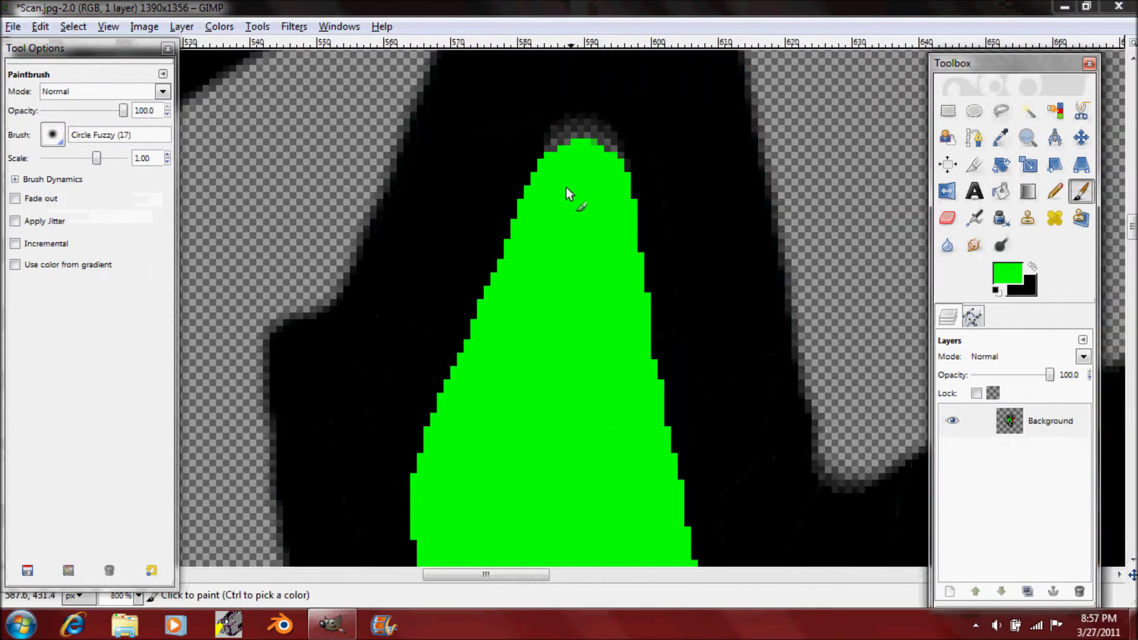
{"action": "mouse_move", "coordinate": [584, 184]}
{"action": "left_mouse_down"}
{"action": "mouse_move", "coordinate": [582, 158]}
{"action": "mouse_move", "coordinate": [578, 214]}
{"action": "left_mouse_up"}
{"action": "scroll", "coordinate": [578, 214], "scroll_direction": "down", "scroll_amount": 15}
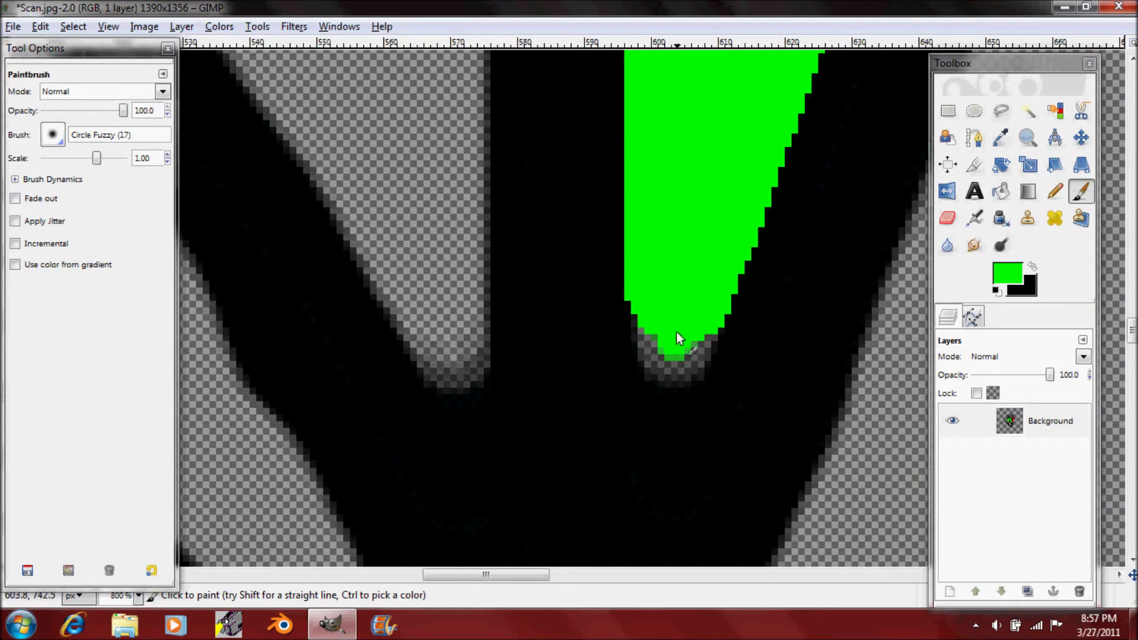
{"action": "left_click_drag", "start_coordinate": [677, 332], "coordinate": [668, 349]}
Step: Paint green over the soft edges at the narrow neck below the W's middle peak
{"action": "scroll", "coordinate": [670, 202], "scroll_direction": "right", "scroll_amount": 10}
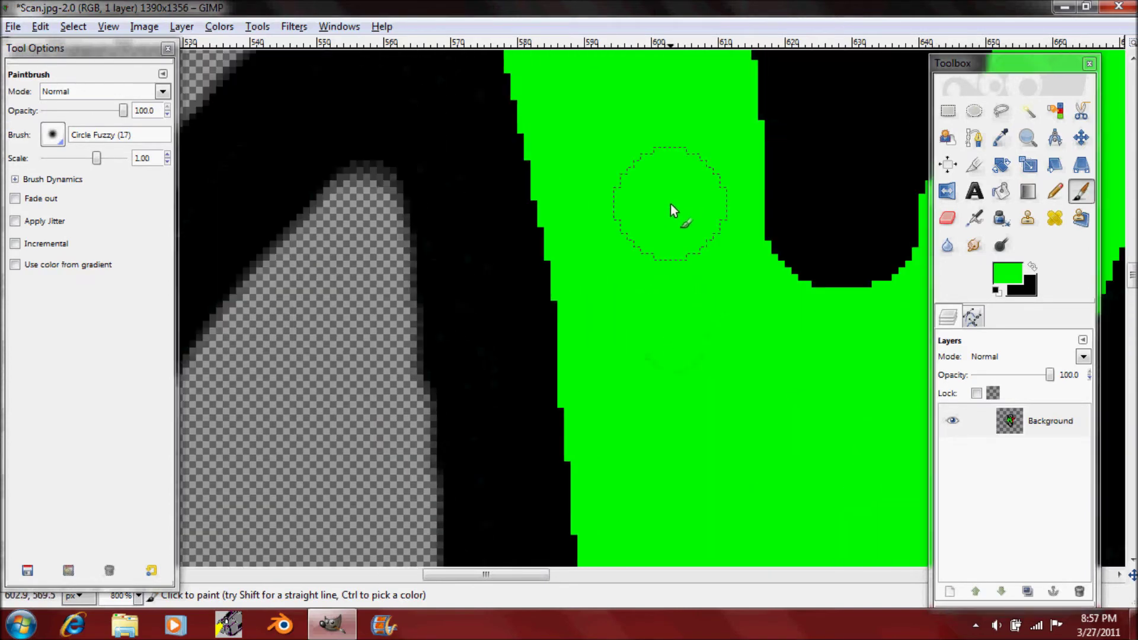
{"action": "scroll", "coordinate": [581, 255], "scroll_direction": "up", "scroll_amount": 6}
{"action": "scroll", "coordinate": [585, 250], "scroll_direction": "left", "scroll_amount": 6}
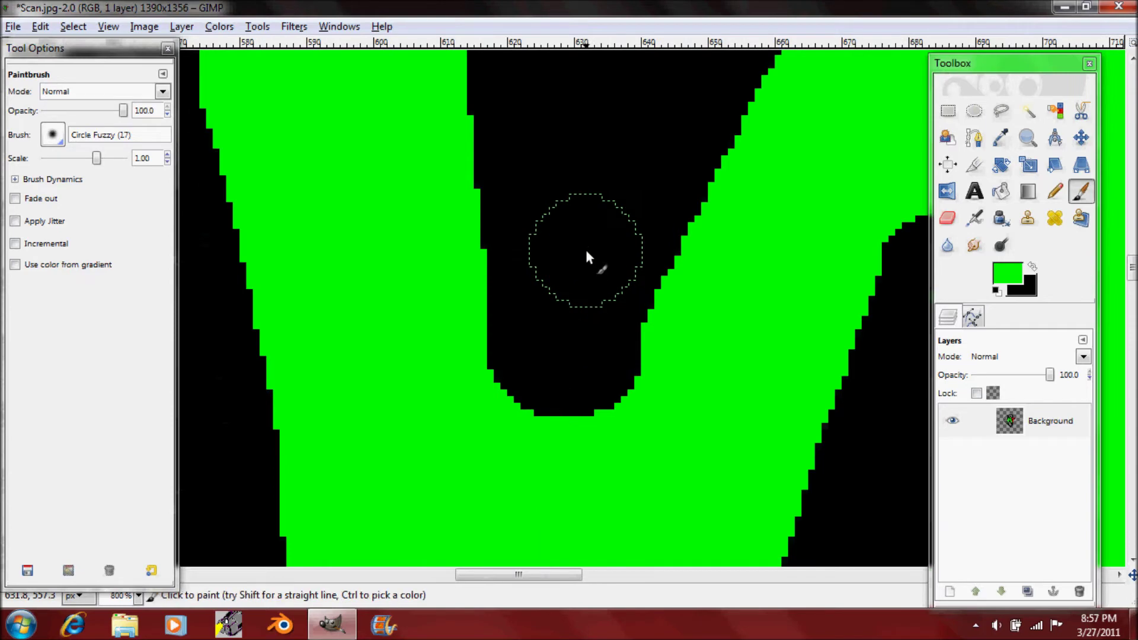
{"action": "scroll", "coordinate": [596, 253], "scroll_direction": "right", "scroll_amount": 9}
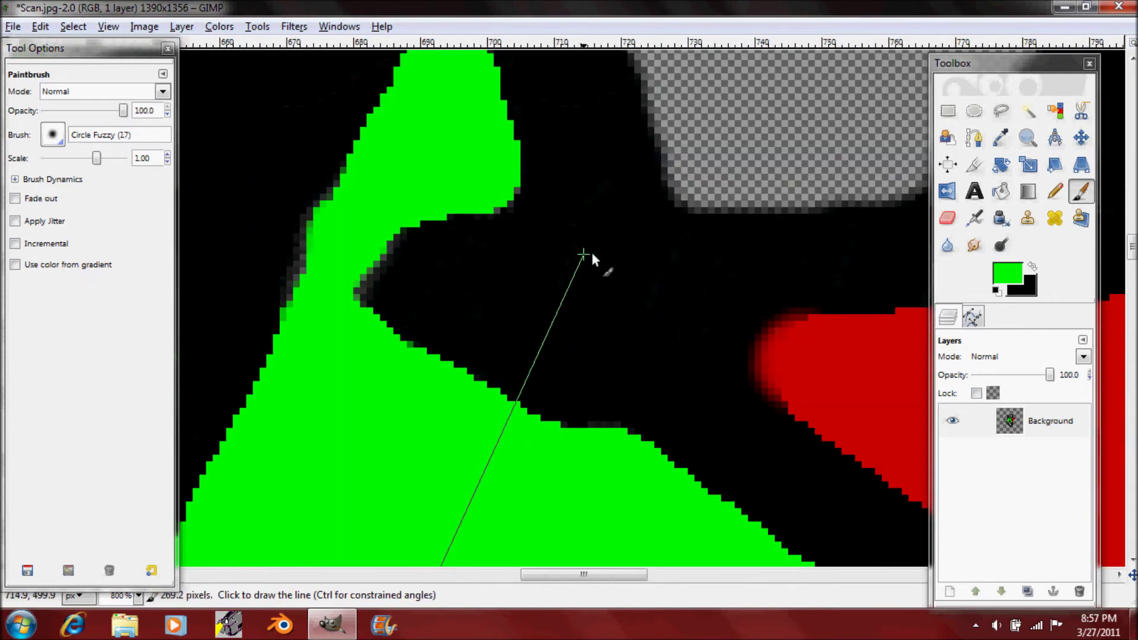
{"action": "scroll", "coordinate": [569, 261], "scroll_direction": "left", "scroll_amount": 4}
{"action": "mouse_move", "coordinate": [623, 217]}
{"action": "left_mouse_down"}
{"action": "mouse_move", "coordinate": [585, 312]}
{"action": "mouse_move", "coordinate": [645, 200]}
{"action": "mouse_move", "coordinate": [637, 253]}
{"action": "mouse_move", "coordinate": [595, 299]}
{"action": "mouse_move", "coordinate": [623, 211]}
{"action": "left_mouse_up"}
{"action": "scroll", "coordinate": [537, 359], "scroll_direction": "right", "scroll_amount": 8}
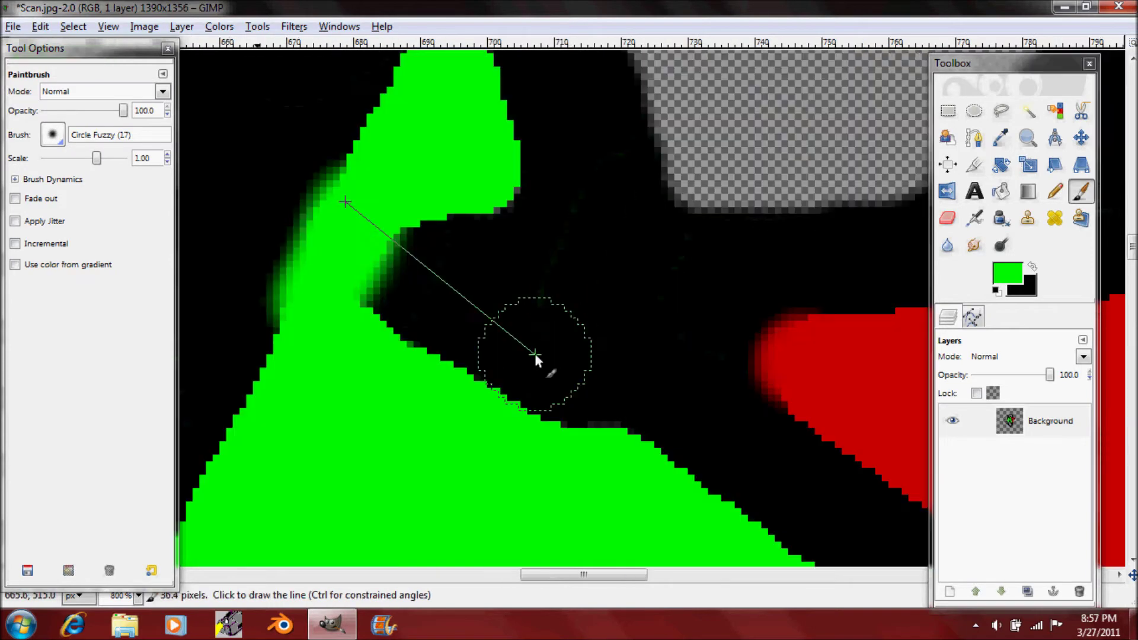
Step: Paint the small oval gap above the T's crossbar green
{"action": "scroll", "coordinate": [536, 357], "scroll_direction": "left", "scroll_amount": 4}
{"action": "scroll", "coordinate": [535, 358], "scroll_direction": "right", "scroll_amount": 8}
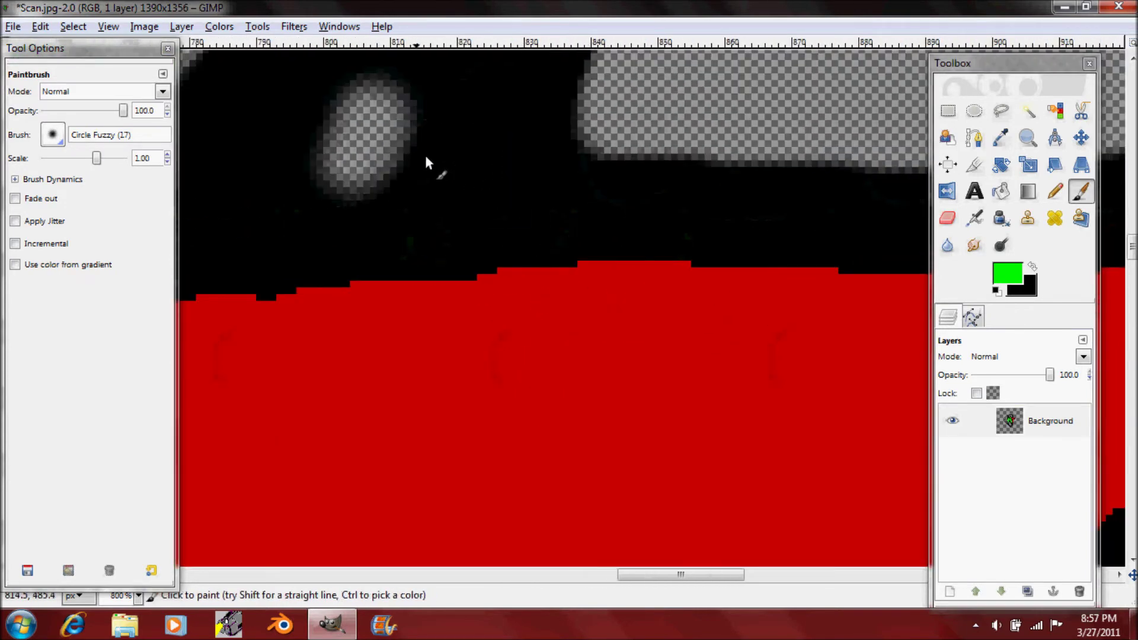
{"action": "mouse_move", "coordinate": [370, 128]}
{"action": "left_mouse_down"}
{"action": "mouse_move", "coordinate": [350, 162]}
{"action": "mouse_move", "coordinate": [376, 117]}
{"action": "mouse_move", "coordinate": [384, 143]}
{"action": "mouse_move", "coordinate": [338, 172]}
{"action": "left_mouse_up"}
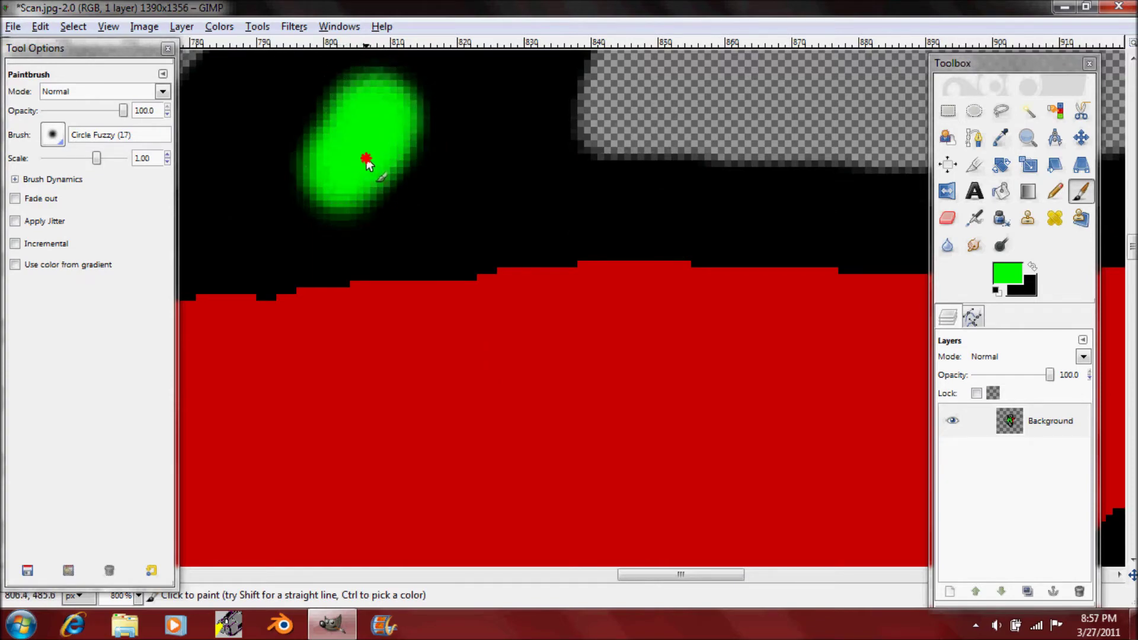
{"action": "scroll", "coordinate": [364, 161], "scroll_direction": "down", "scroll_amount": 8, "text": "ctrl"}
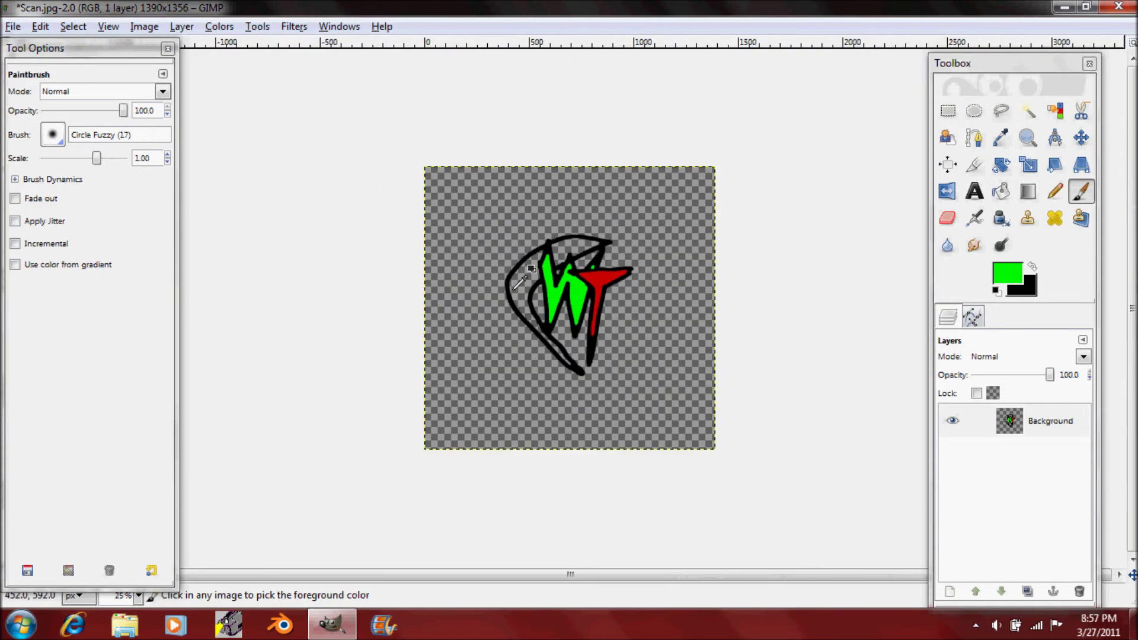
{"action": "scroll", "coordinate": [519, 282], "scroll_direction": "up", "scroll_amount": 2, "text": "ctrl"}
{"action": "scroll", "coordinate": [557, 294], "scroll_direction": "down", "scroll_amount": 2, "text": "ctrl"}
{"action": "scroll", "coordinate": [596, 307], "scroll_direction": "up", "scroll_amount": 1, "text": "ctrl"}
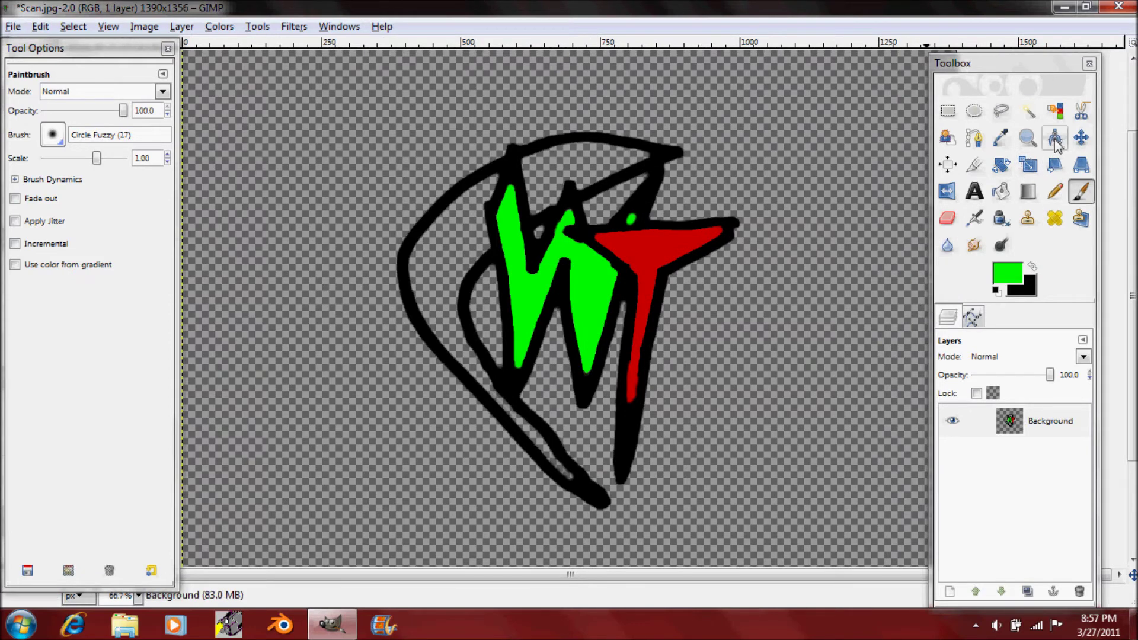
Step: Fuzzy-select the empty crescent and the empty area above the W together, and grow the selection by 2 pixels
{"action": "left_click", "coordinate": [1027, 110]}
{"action": "left_click", "coordinate": [457, 235]}
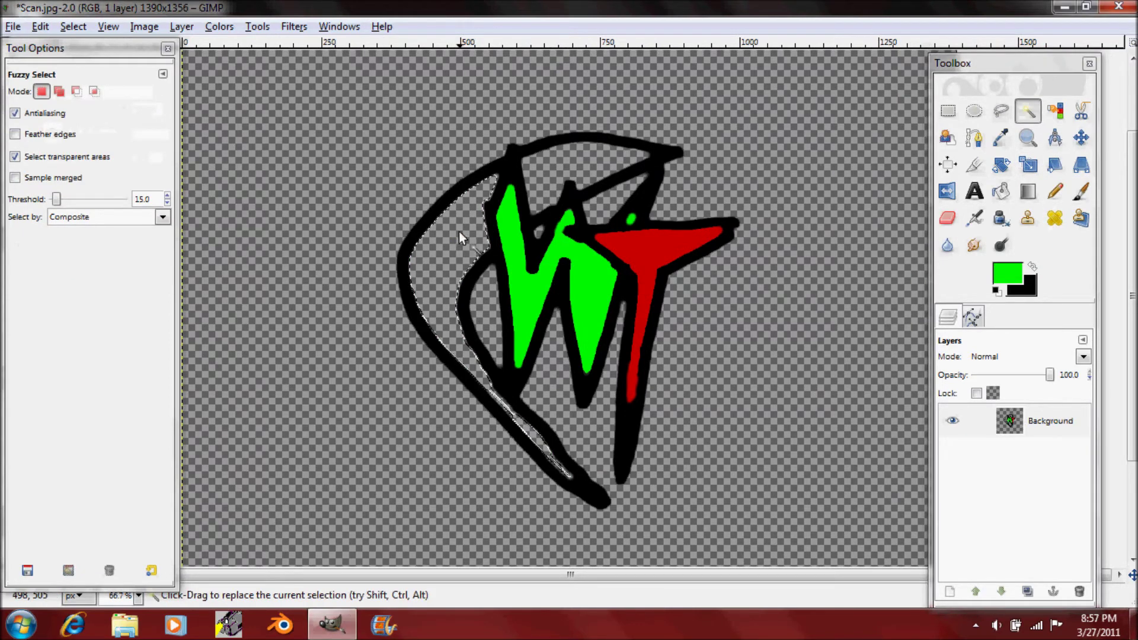
{"action": "left_click", "coordinate": [574, 154]}
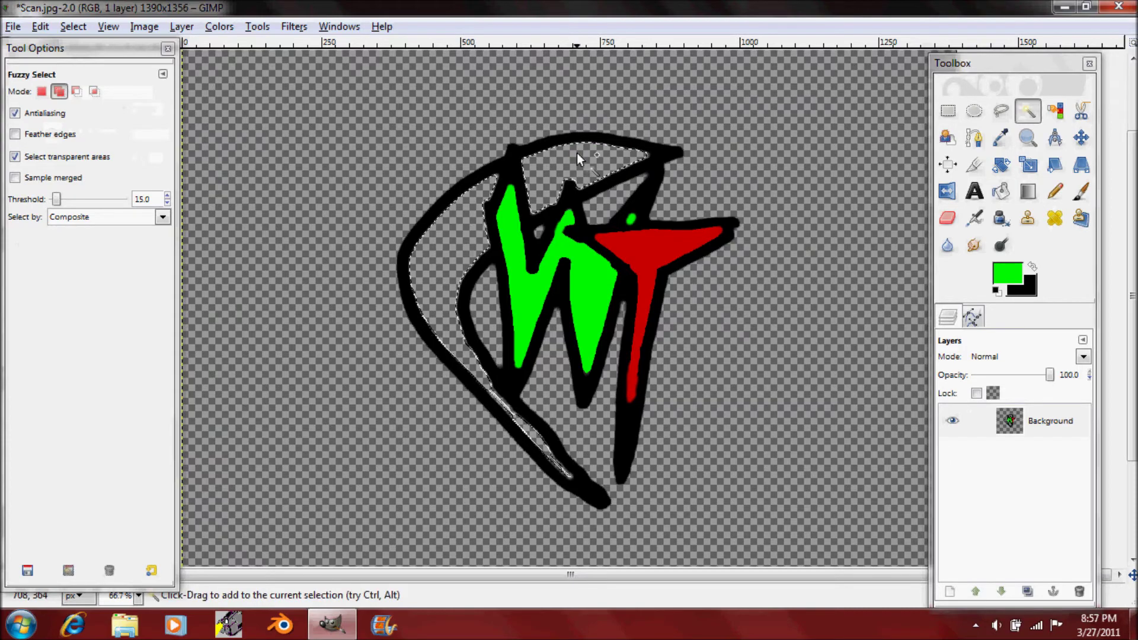
{"action": "left_click", "coordinate": [41, 26]}
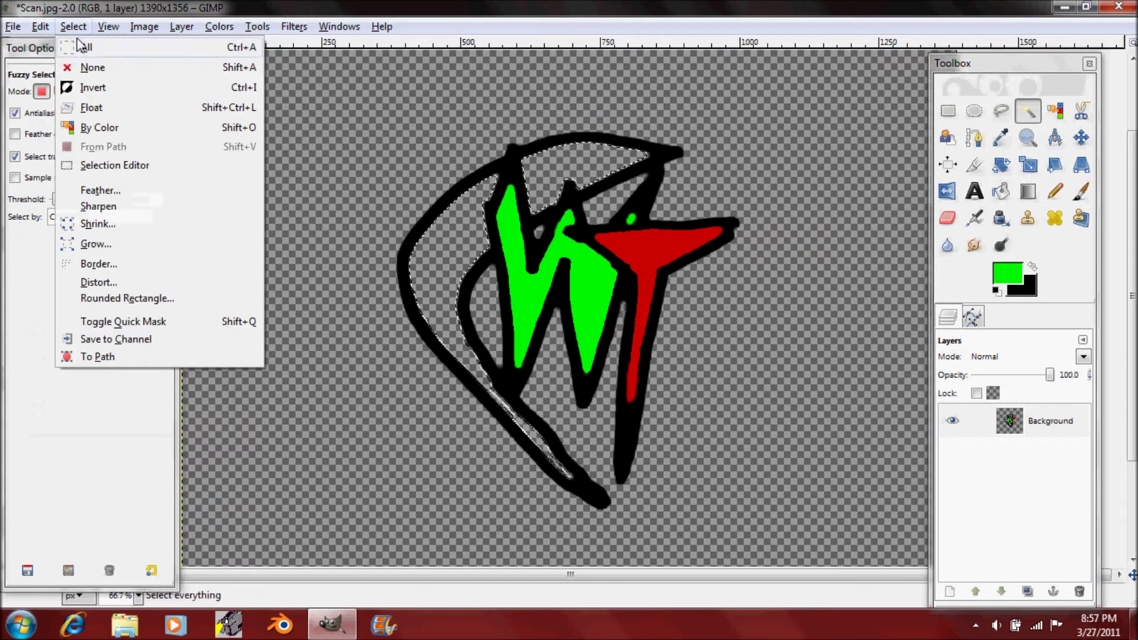
{"action": "left_click", "coordinate": [102, 245]}
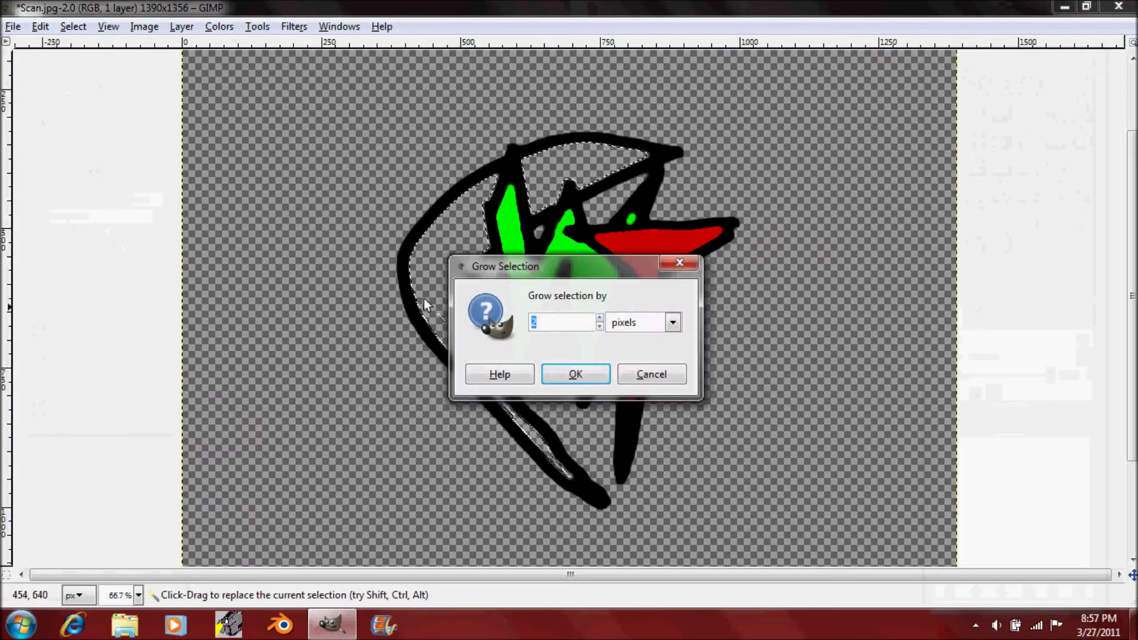
{"action": "left_click", "coordinate": [592, 379]}
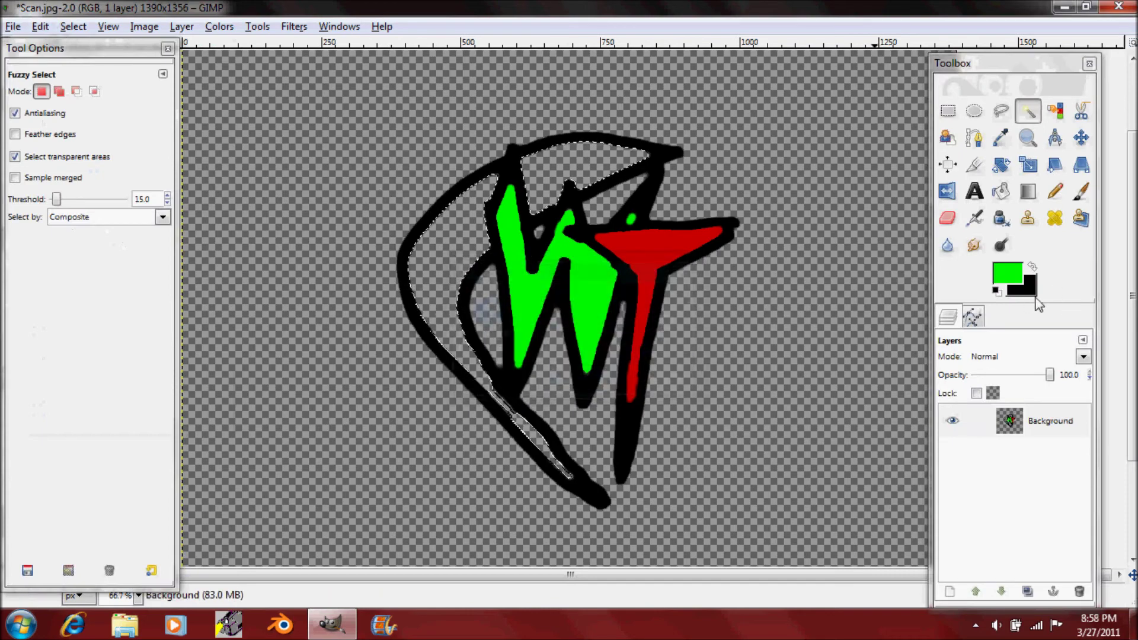
Step: Set the foreground color to blue 3000ff, fill the selected crescent areas with it and clear the selection
{"action": "left_click", "coordinate": [1012, 279]}
{"action": "left_click", "coordinate": [405, 245]}
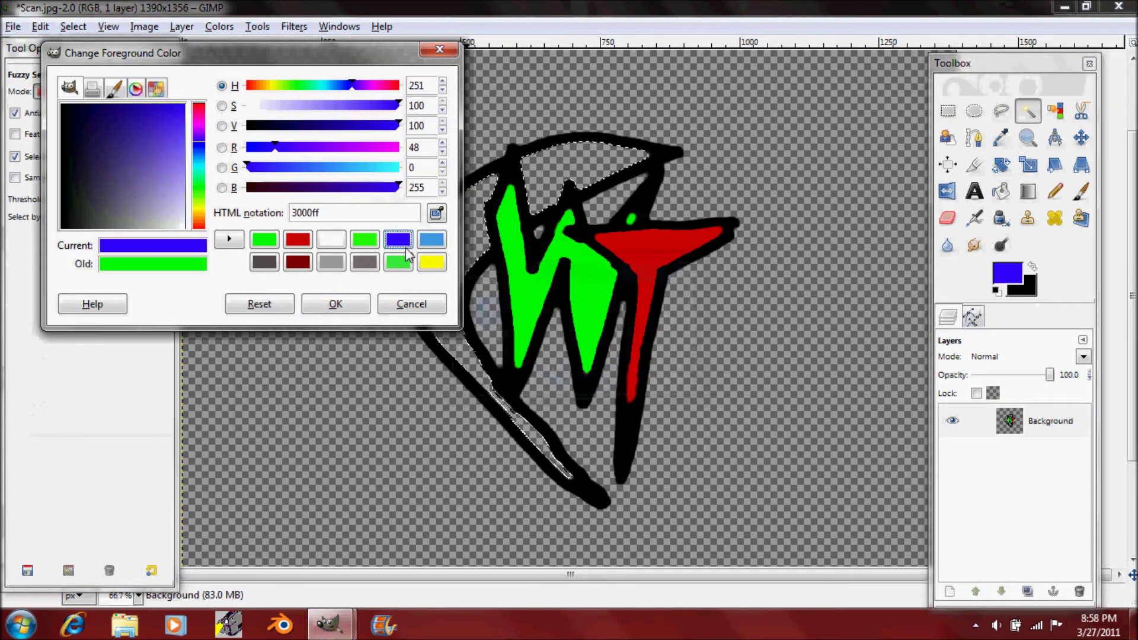
{"action": "left_click", "coordinate": [349, 304]}
{"action": "left_click", "coordinate": [40, 26]}
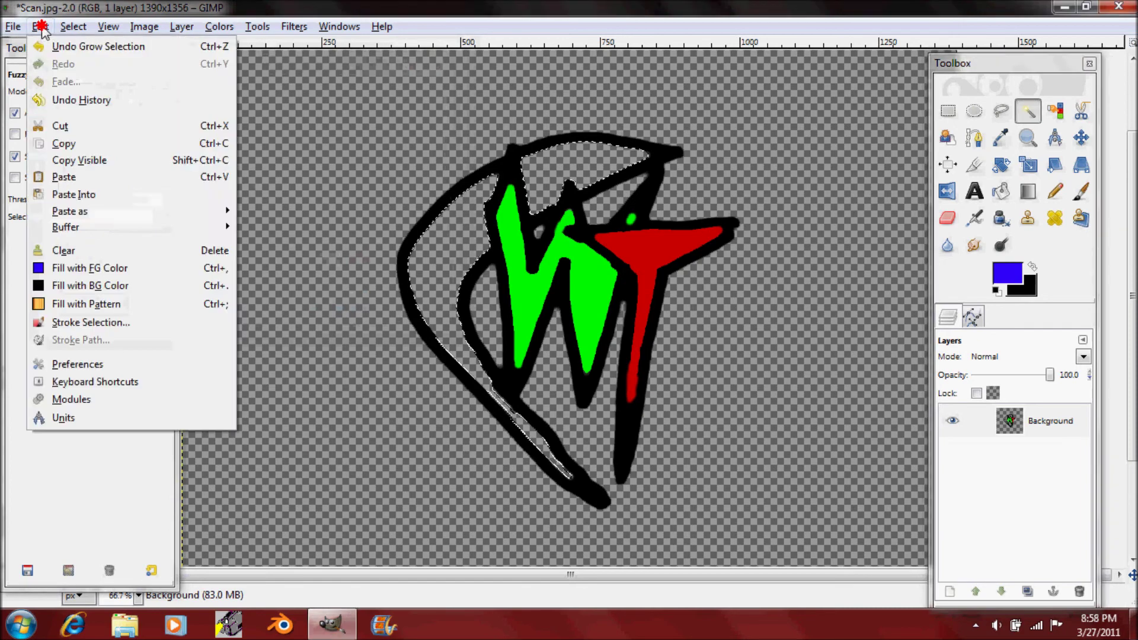
{"action": "left_click", "coordinate": [138, 268]}
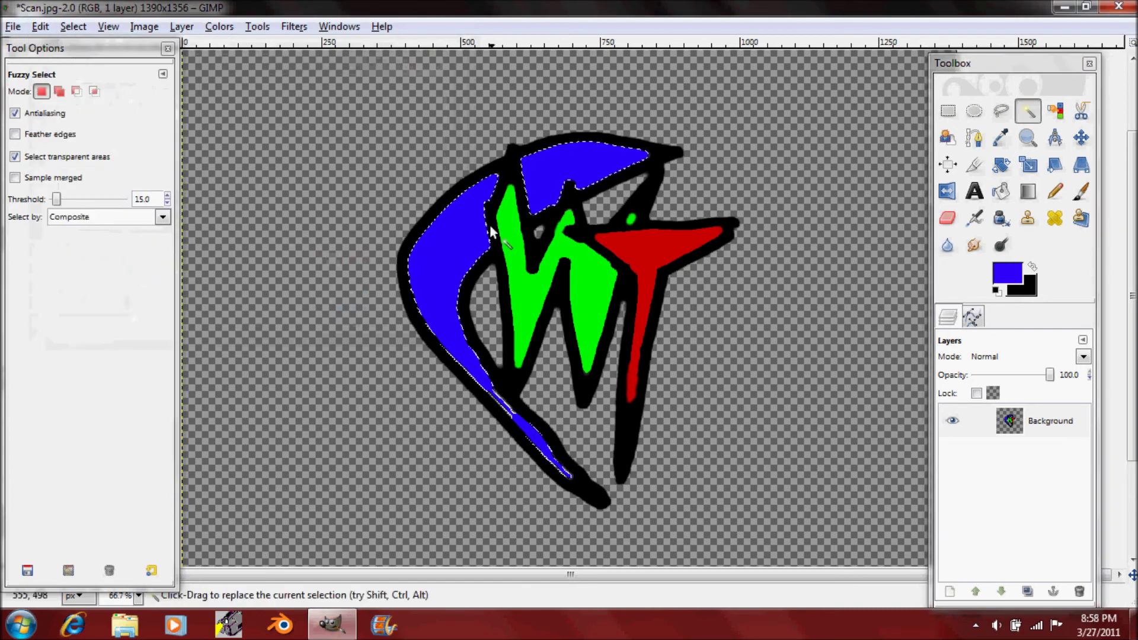
{"action": "key", "text": "ctrl+shift+a"}
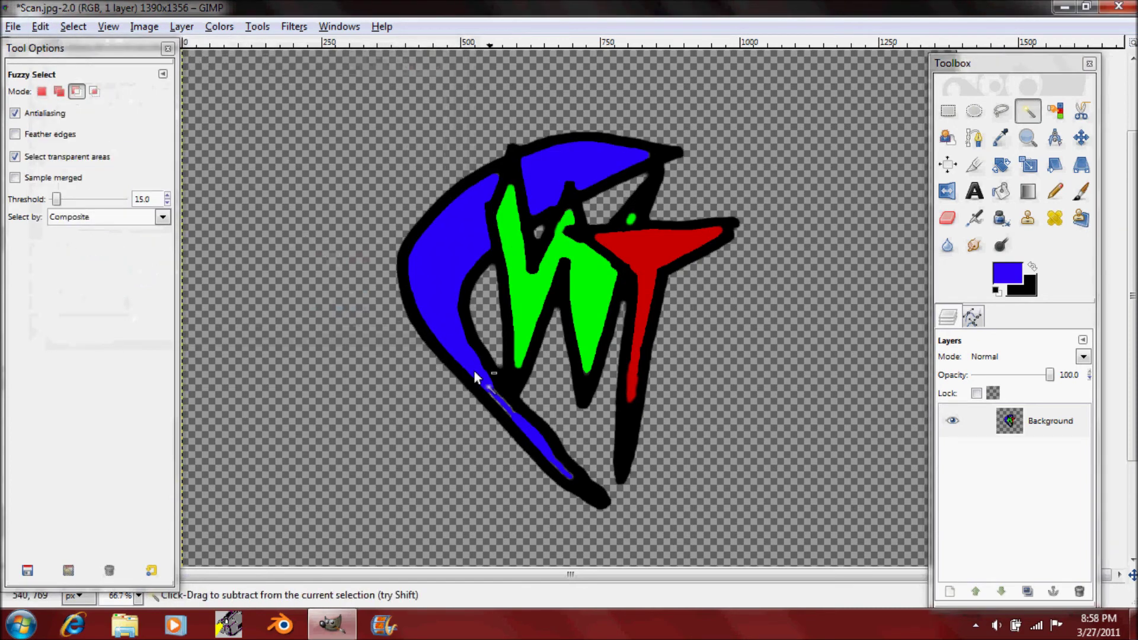
Step: Paint blue over the soft edges of the crescent's narrowest section with the Paintbrush
{"action": "scroll", "coordinate": [474, 370], "scroll_direction": "up", "scroll_amount": 6}
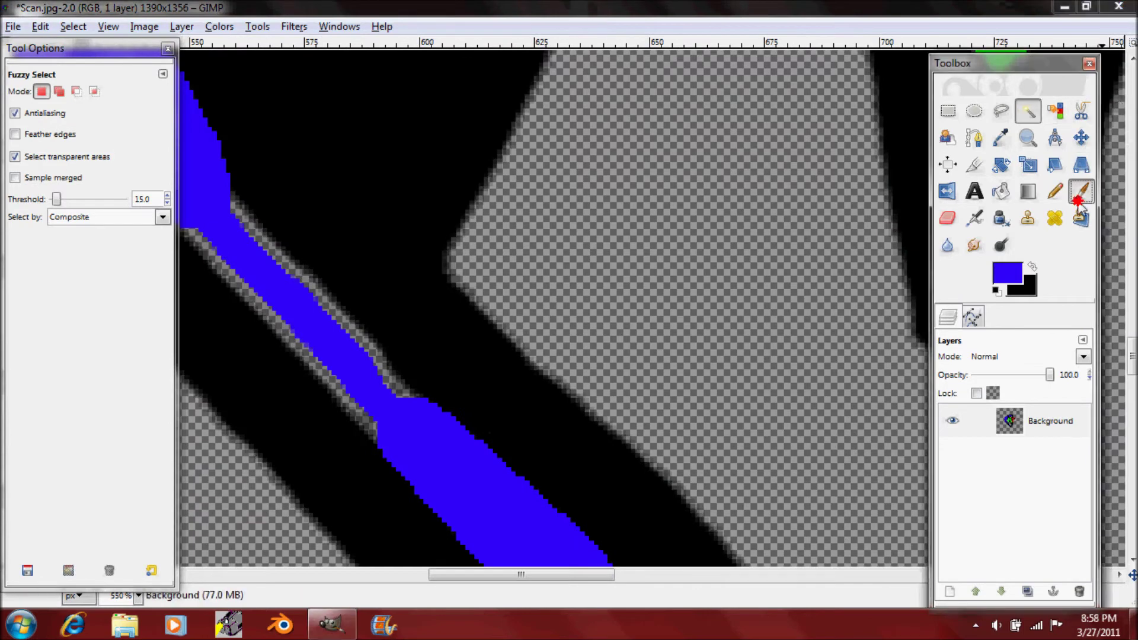
{"action": "left_click", "coordinate": [1079, 203]}
{"action": "scroll", "coordinate": [658, 289], "scroll_direction": "left", "scroll_amount": 5}
{"action": "mouse_move", "coordinate": [487, 213]}
{"action": "left_mouse_down"}
{"action": "mouse_move", "coordinate": [652, 392]}
{"action": "mouse_move", "coordinate": [640, 340]}
{"action": "mouse_move", "coordinate": [507, 211]}
{"action": "mouse_move", "coordinate": [521, 281]}
{"action": "left_mouse_up"}
{"action": "left_click_drag", "start_coordinate": [458, 211], "coordinate": [697, 462]}
{"action": "left_click_drag", "start_coordinate": [575, 302], "coordinate": [462, 178]}
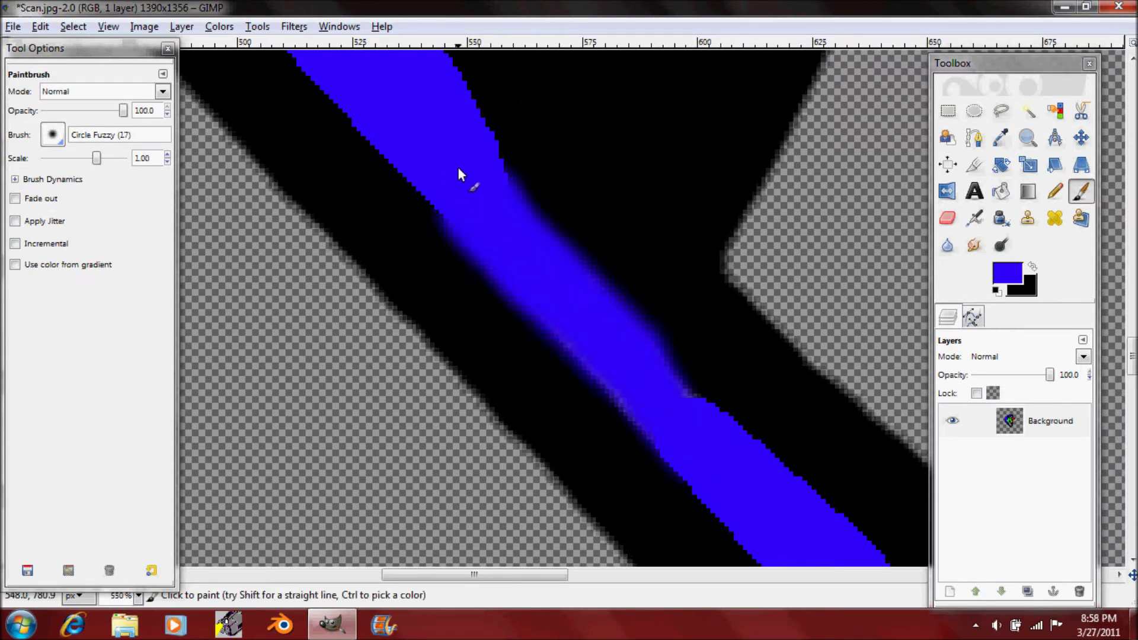
Step: Paint blue over the soft lower tip of the crescent's tail
{"action": "scroll", "coordinate": [465, 172], "scroll_direction": "down", "scroll_amount": 7}
{"action": "scroll", "coordinate": [620, 249], "scroll_direction": "up", "scroll_amount": 9}
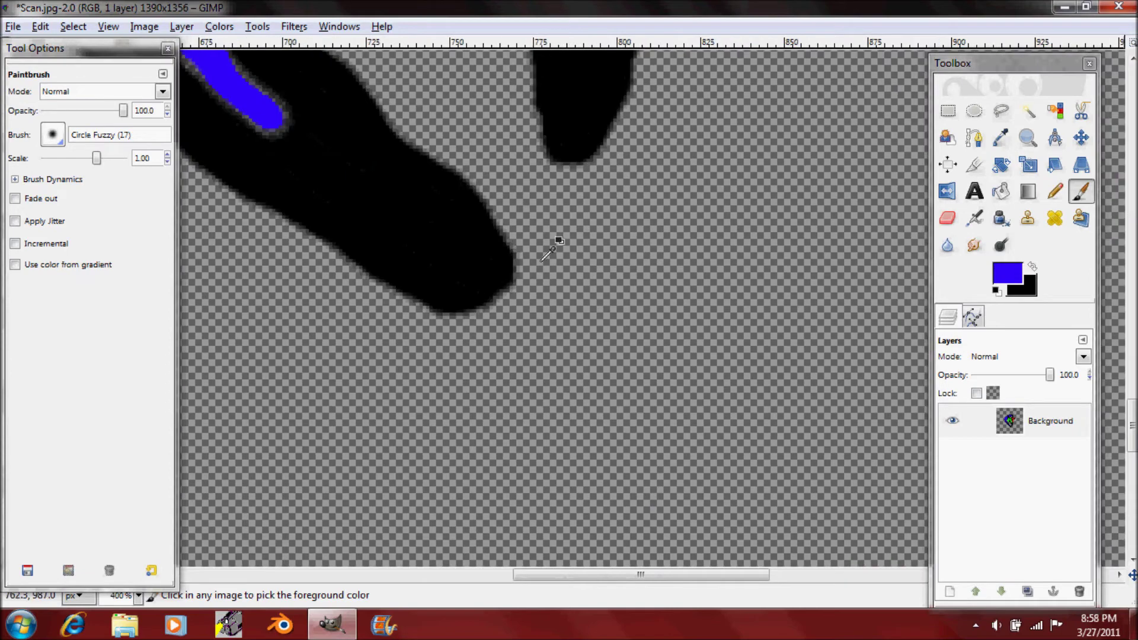
{"action": "scroll", "coordinate": [533, 199], "scroll_direction": "up", "scroll_amount": 5}
{"action": "scroll", "coordinate": [479, 204], "scroll_direction": "right", "scroll_amount": 3}
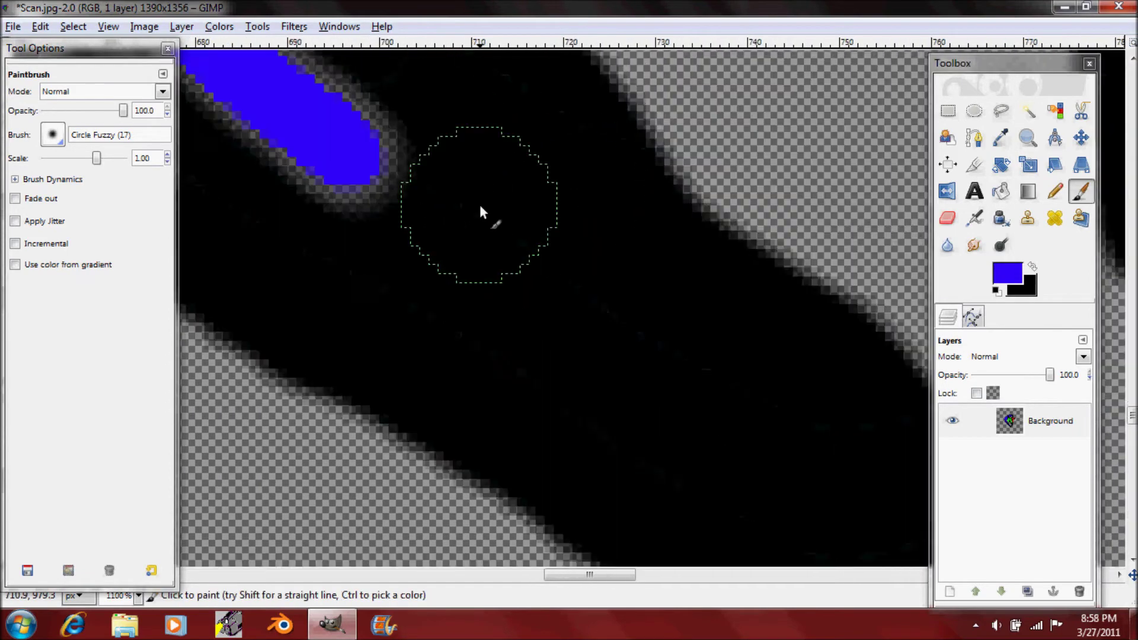
{"action": "left_click_drag", "start_coordinate": [298, 255], "coordinate": [380, 310]}
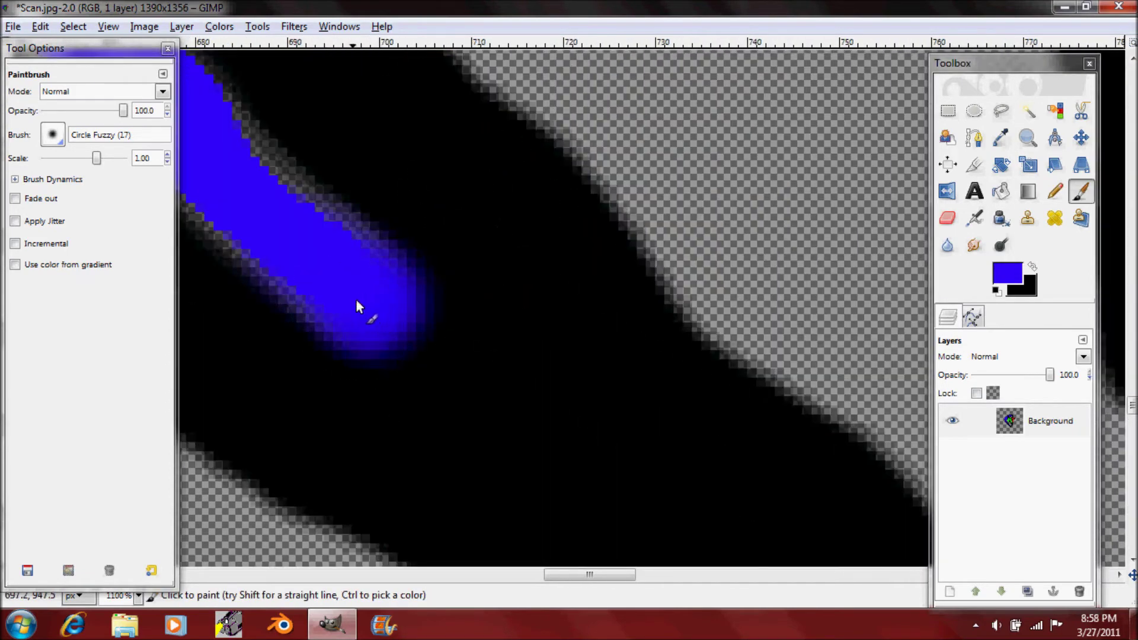
{"action": "mouse_move", "coordinate": [238, 173]}
{"action": "left_mouse_down"}
{"action": "mouse_move", "coordinate": [187, 124]}
{"action": "mouse_move", "coordinate": [305, 241]}
{"action": "mouse_move", "coordinate": [322, 243]}
{"action": "mouse_move", "coordinate": [229, 142]}
{"action": "left_mouse_up"}
Step: Paint blue over the soft, uneven edges along both sides of the crescent's tail
{"action": "scroll", "coordinate": [291, 240], "scroll_direction": "left", "scroll_amount": 3}
{"action": "mouse_move", "coordinate": [368, 127]}
{"action": "left_mouse_down"}
{"action": "mouse_move", "coordinate": [478, 221]}
{"action": "mouse_move", "coordinate": [521, 279]}
{"action": "left_mouse_up"}
{"action": "key", "text": "ctrl+z"}
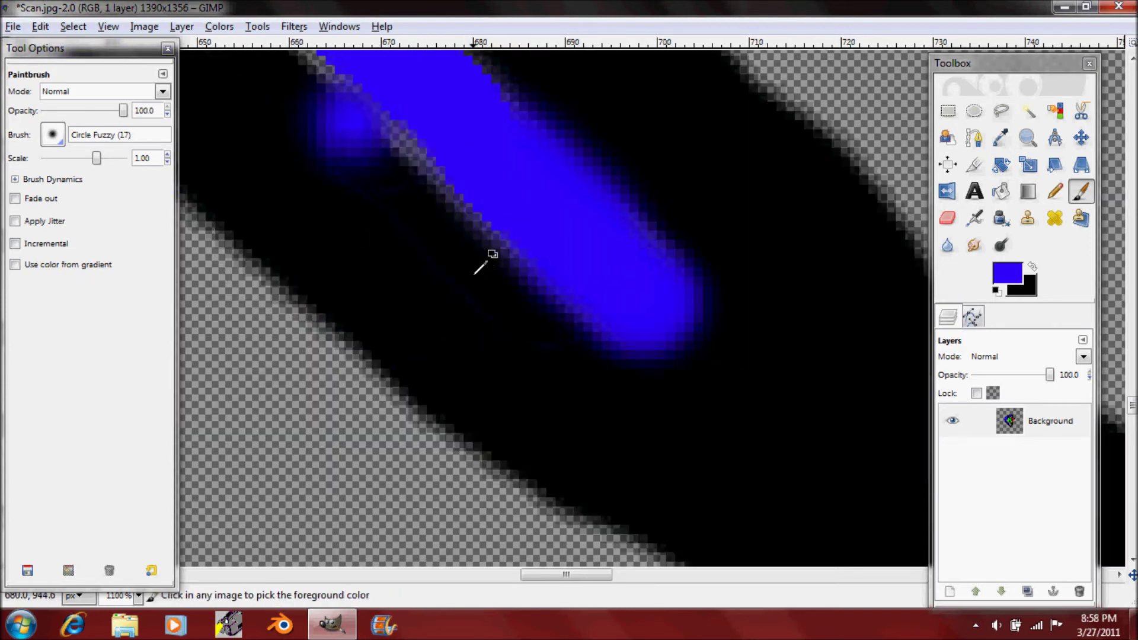
{"action": "key", "text": "ctrl+z"}
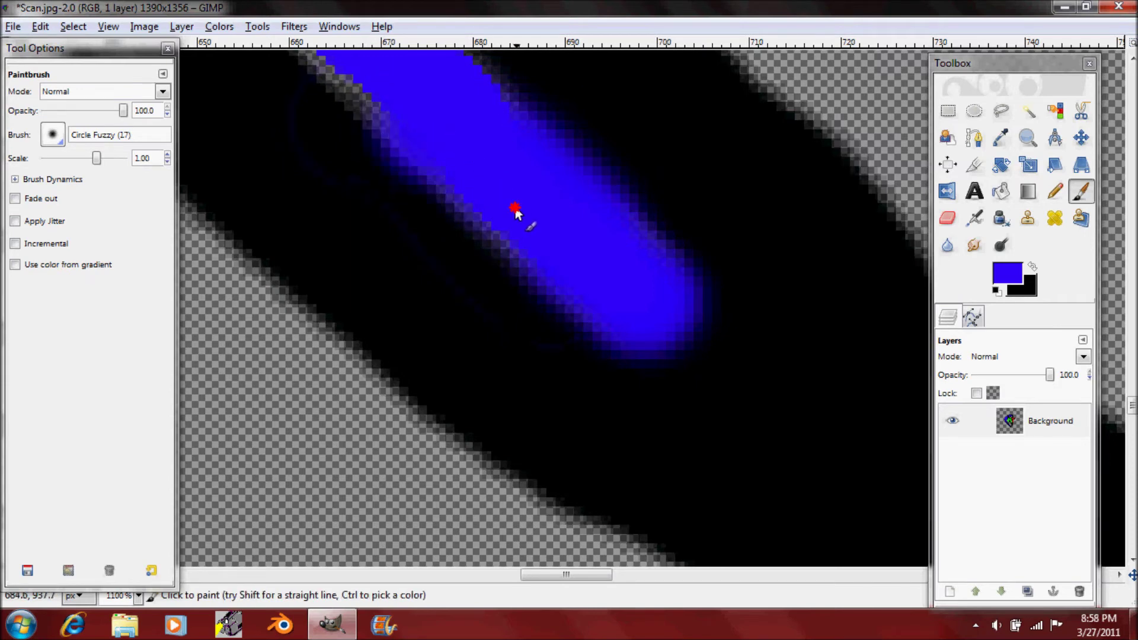
{"action": "scroll", "coordinate": [431, 140], "scroll_direction": "left", "scroll_amount": 2}
{"action": "scroll", "coordinate": [577, 205], "scroll_direction": "up", "scroll_amount": 1}
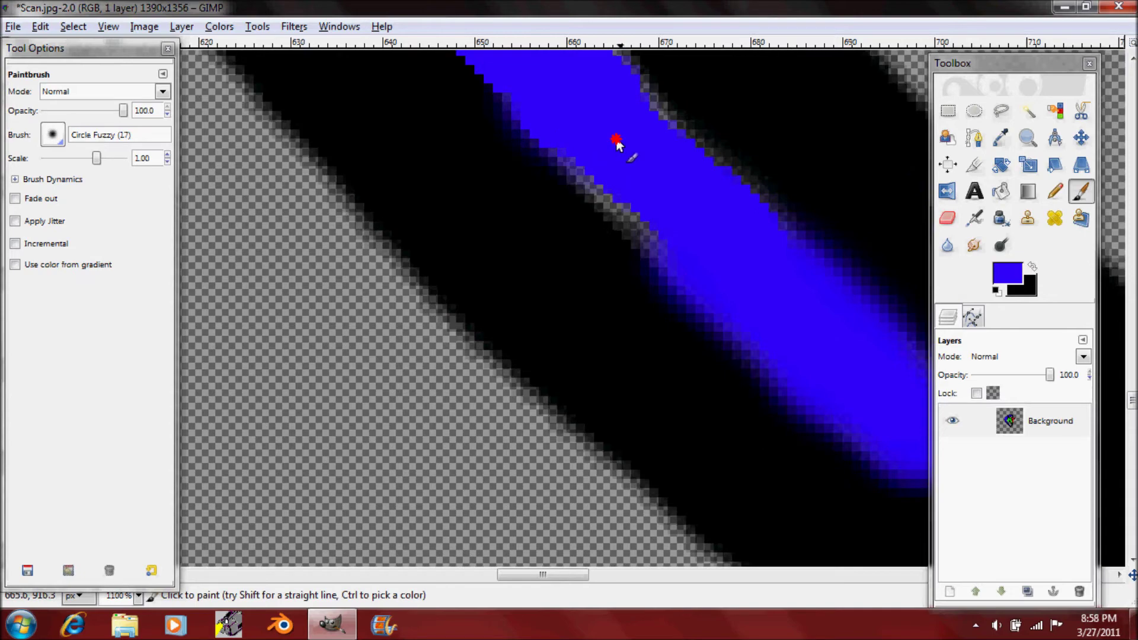
{"action": "left_click_drag", "start_coordinate": [646, 194], "coordinate": [546, 113]}
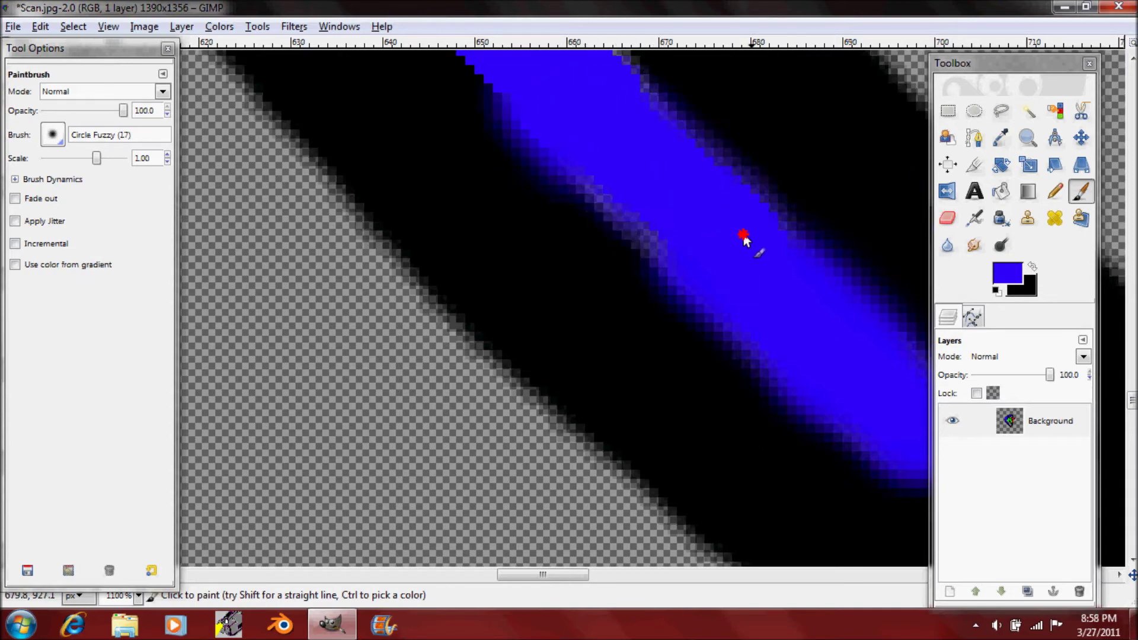
Step: Paint blue over the soft lower corner of the crescent's upper section, above the W
{"action": "scroll", "coordinate": [578, 175], "scroll_direction": "down", "scroll_amount": 10, "text": "ctrl"}
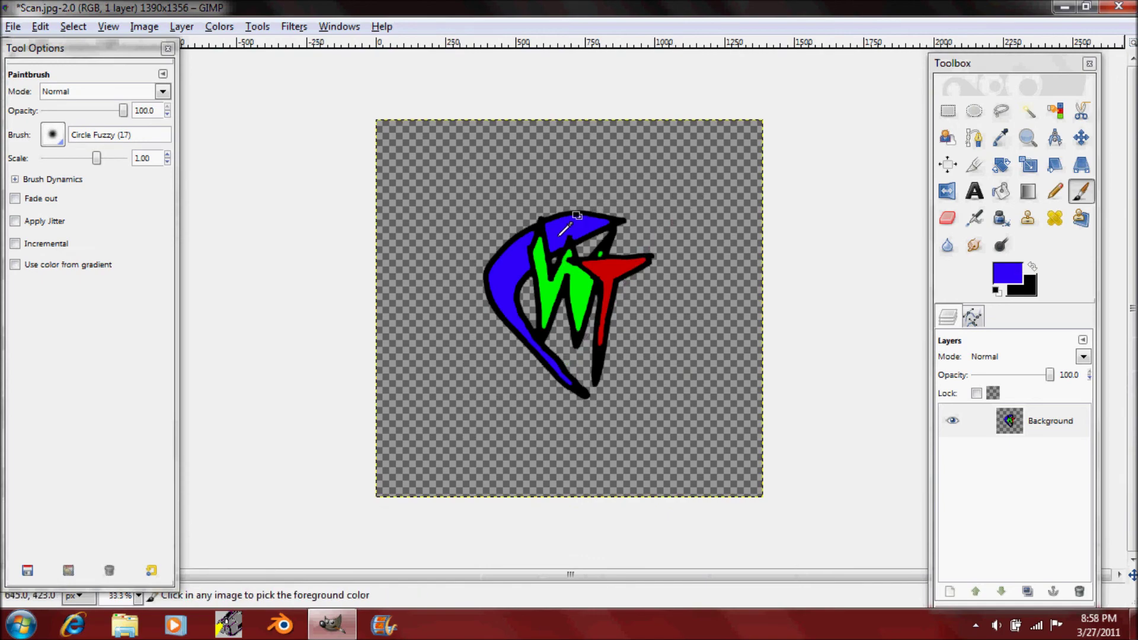
{"action": "scroll", "coordinate": [577, 215], "scroll_direction": "up", "scroll_amount": 6}
{"action": "scroll", "coordinate": [485, 343], "scroll_direction": "up", "scroll_amount": 5, "text": "ctrl"}
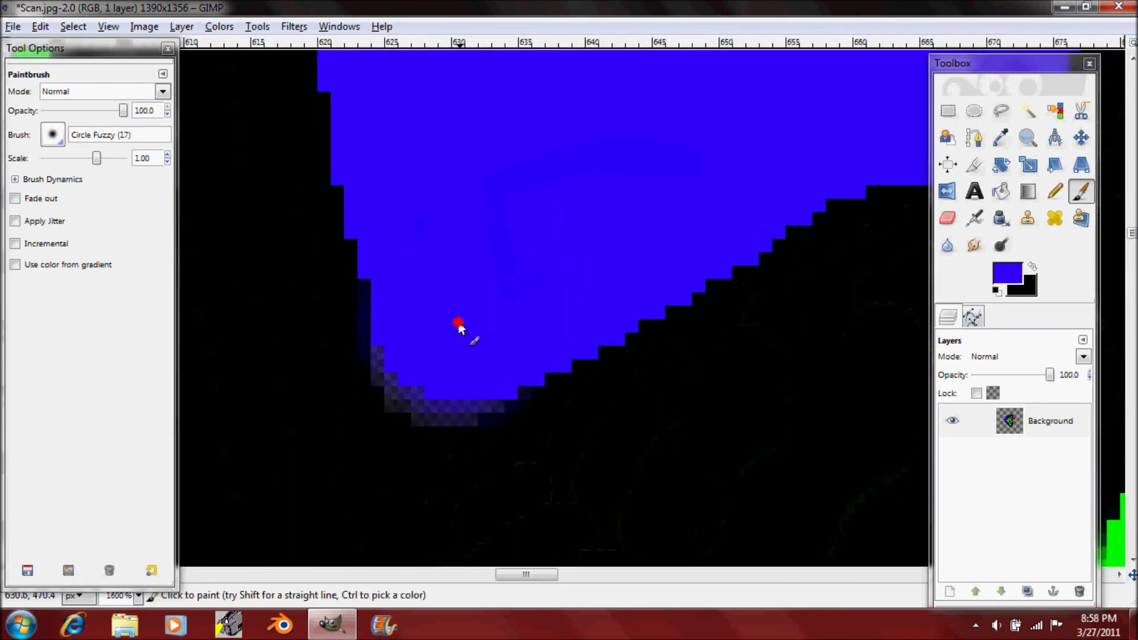
{"action": "scroll", "coordinate": [496, 237], "scroll_direction": "down", "scroll_amount": 6, "text": "ctrl"}
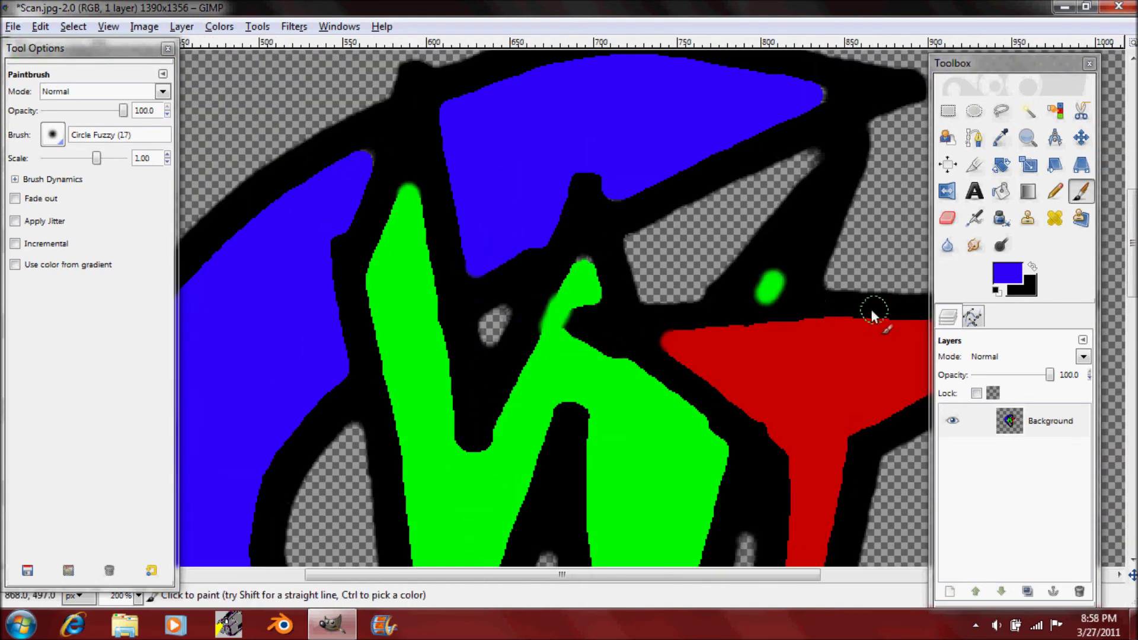
Step: Set the foreground color to the saved green and paint over the soft tip of the W's middle peak
{"action": "left_click", "coordinate": [1007, 274]}
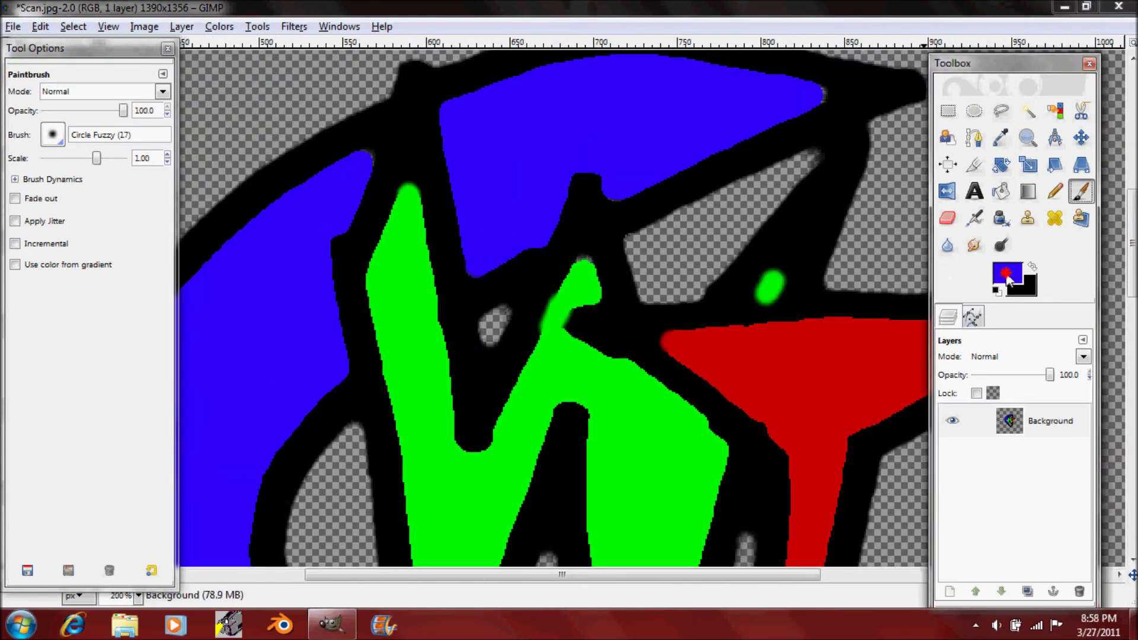
{"action": "left_click", "coordinate": [298, 241]}
{"action": "left_click", "coordinate": [336, 303]}
{"action": "scroll", "coordinate": [603, 291], "scroll_direction": "up", "scroll_amount": 4}
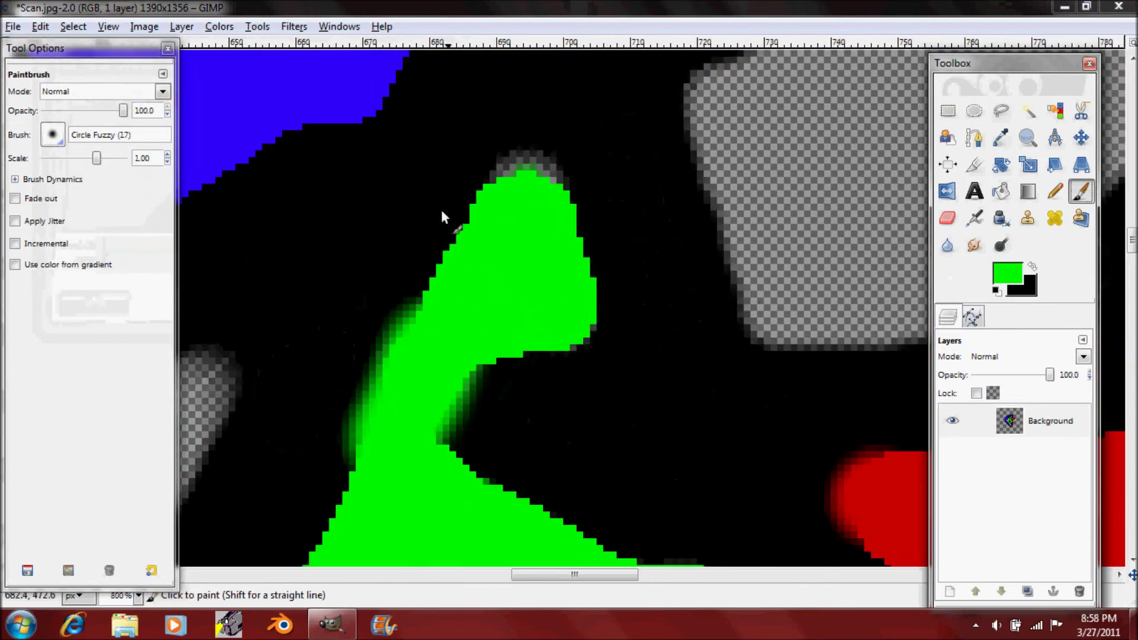
{"action": "left_click", "coordinate": [523, 194]}
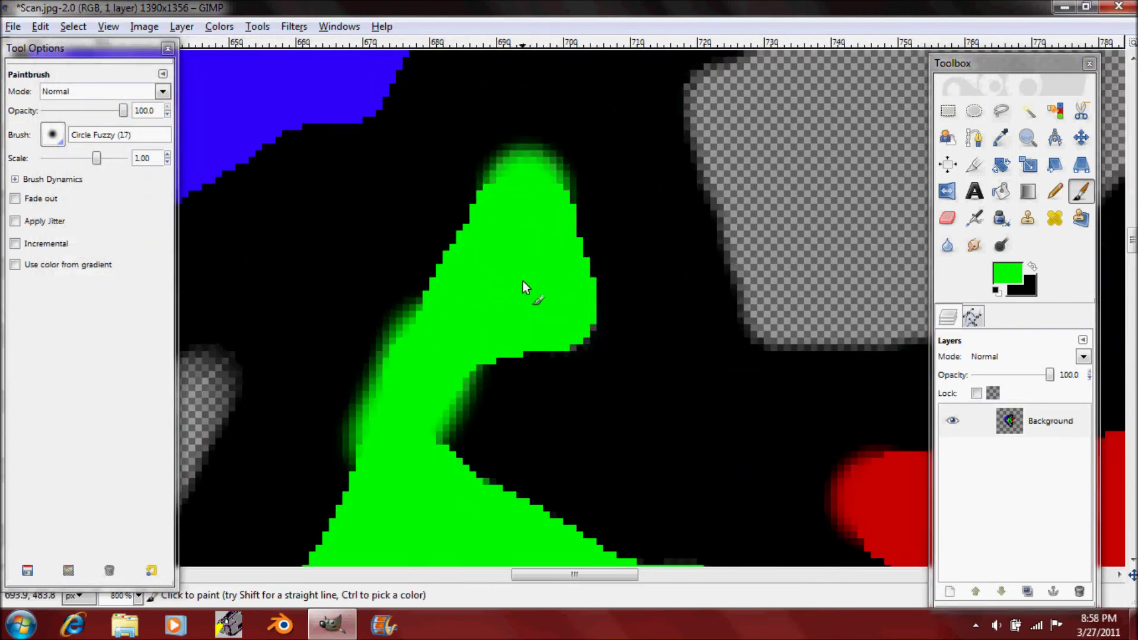
Step: Paint green over the soft bottom tip of the W's right-hand stroke
{"action": "scroll", "coordinate": [526, 274], "scroll_direction": "down", "scroll_amount": 12}
{"action": "scroll", "coordinate": [524, 272], "scroll_direction": "up", "scroll_amount": 10}
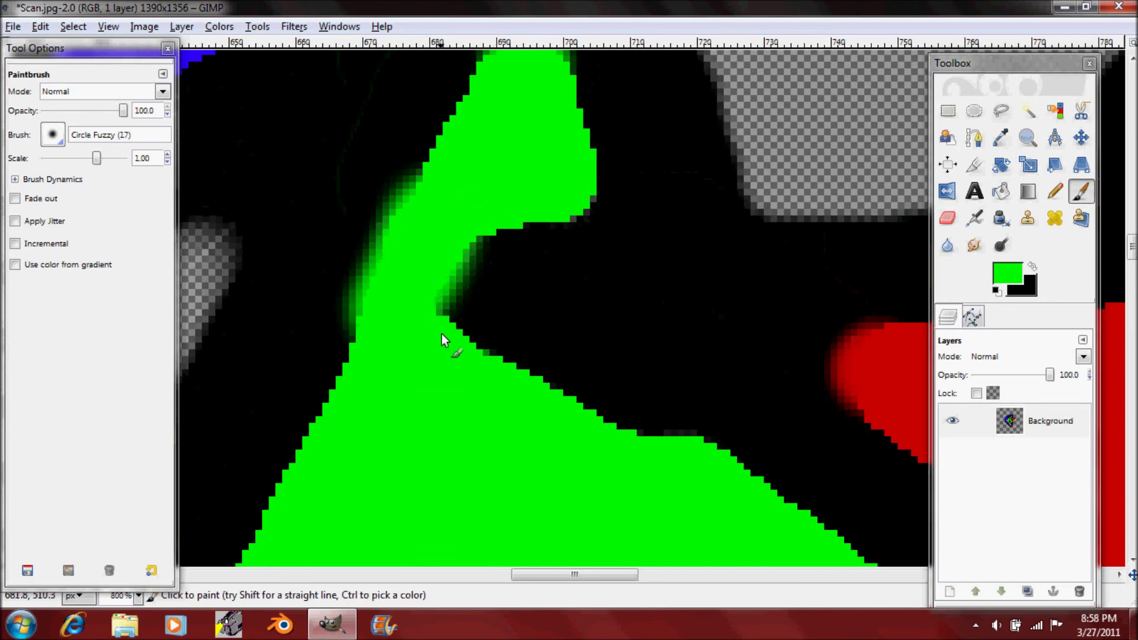
{"action": "scroll", "coordinate": [434, 386], "scroll_direction": "down", "scroll_amount": 2}
{"action": "scroll", "coordinate": [437, 388], "scroll_direction": "down", "scroll_amount": 10}
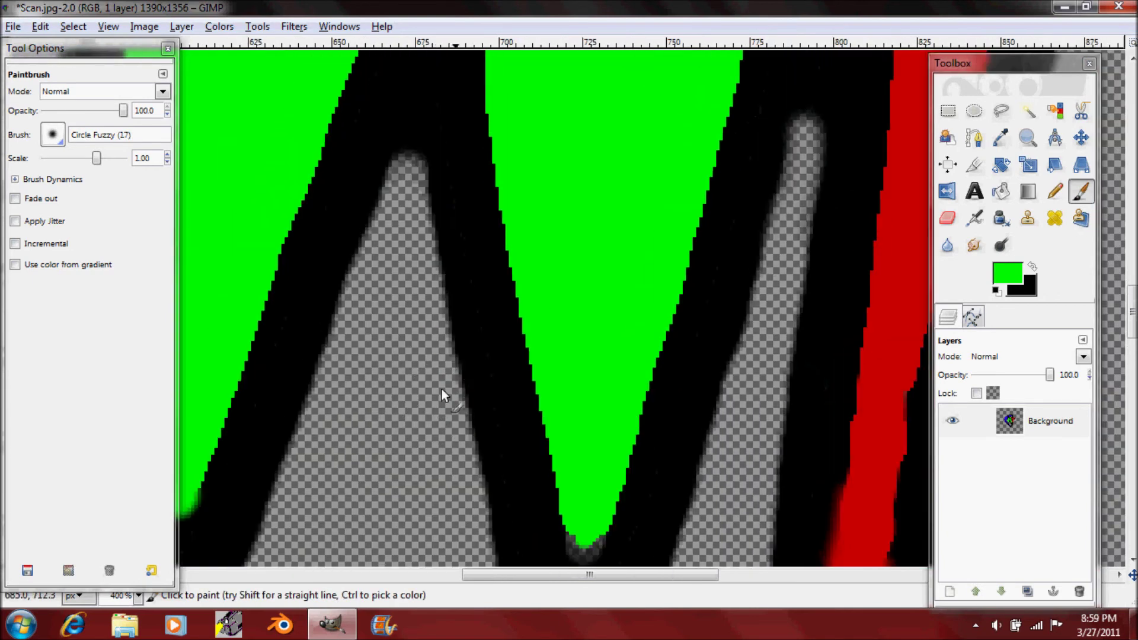
{"action": "scroll", "coordinate": [440, 389], "scroll_direction": "down", "scroll_amount": 4}
{"action": "scroll", "coordinate": [592, 255], "scroll_direction": "up", "scroll_amount": 5}
{"action": "mouse_move", "coordinate": [597, 394]}
{"action": "left_mouse_down"}
{"action": "mouse_move", "coordinate": [605, 310]}
{"action": "mouse_move", "coordinate": [598, 323]}
{"action": "mouse_move", "coordinate": [564, 253]}
{"action": "mouse_move", "coordinate": [640, 275]}
{"action": "mouse_move", "coordinate": [660, 303]}
{"action": "mouse_move", "coordinate": [590, 362]}
{"action": "mouse_move", "coordinate": [592, 385]}
{"action": "left_mouse_up"}
{"action": "scroll", "coordinate": [604, 228], "scroll_direction": "down", "scroll_amount": 11}
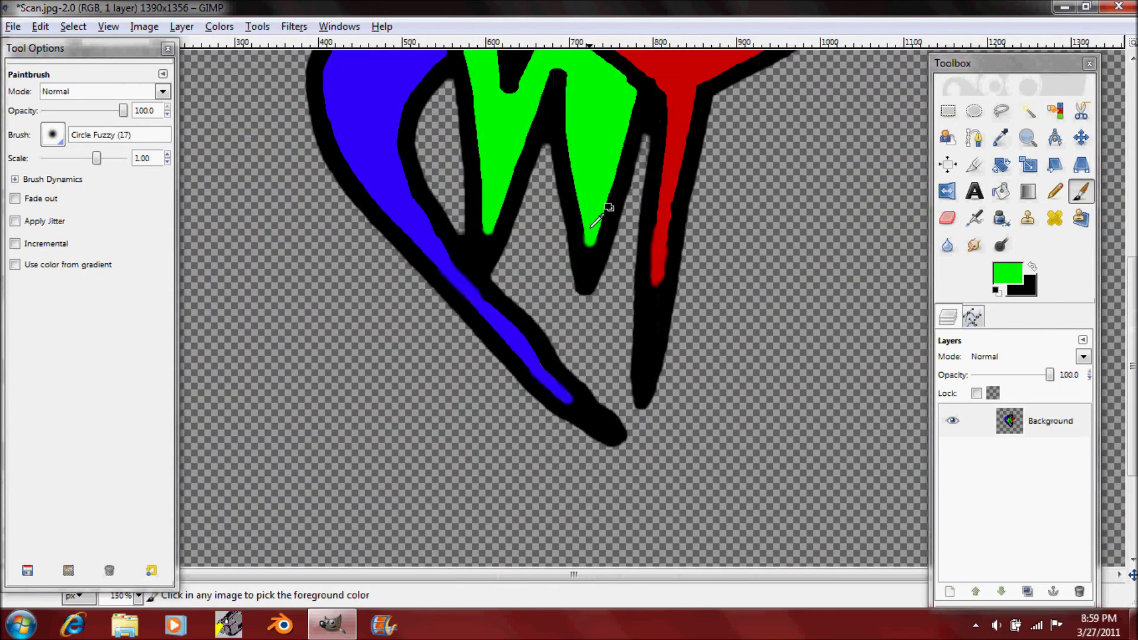
Step: Raise the layer's contrast to the maximum with Brightness-Contrast, leaving the brightness at 0
{"action": "scroll", "coordinate": [578, 171], "scroll_direction": "up", "scroll_amount": 2}
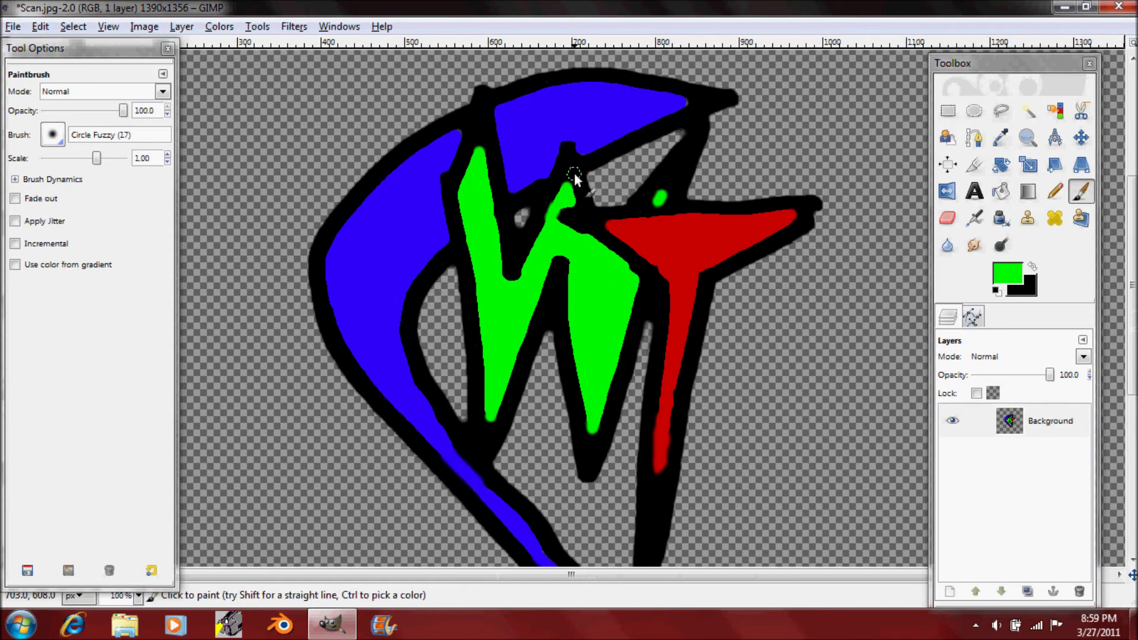
{"action": "scroll", "coordinate": [579, 169], "scroll_direction": "down", "scroll_amount": 3}
{"action": "scroll", "coordinate": [579, 156], "scroll_direction": "up", "scroll_amount": 1}
{"action": "scroll", "coordinate": [990, 375], "scroll_direction": "up", "scroll_amount": 1}
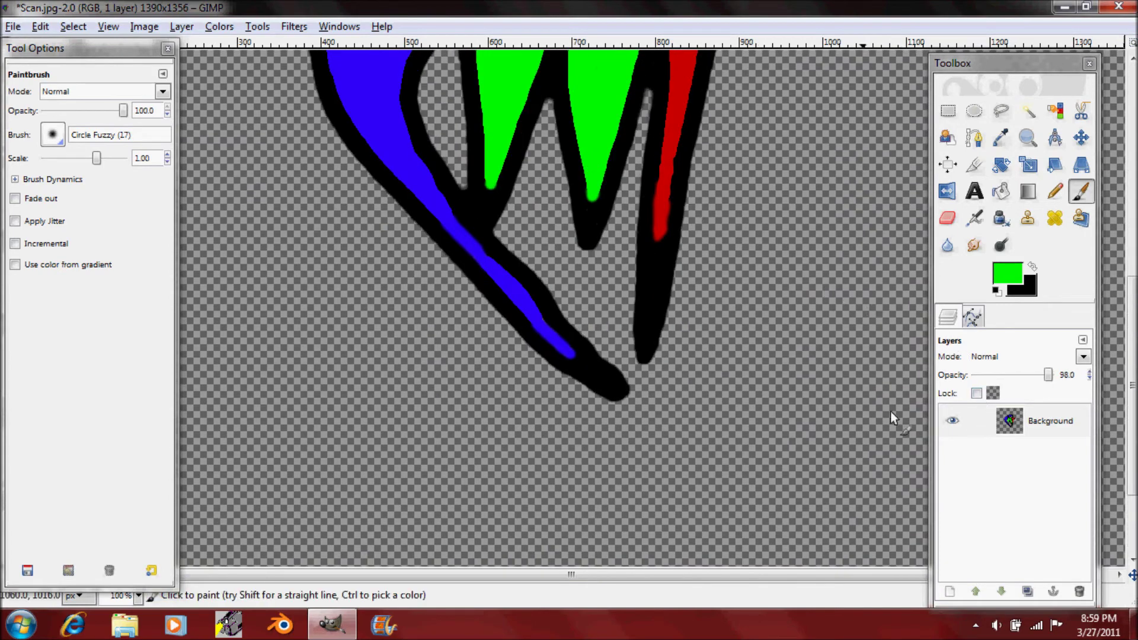
{"action": "scroll", "coordinate": [453, 186], "scroll_direction": "up", "scroll_amount": 4}
{"action": "key", "text": "alt+c"}
{"action": "key", "text": "r"}
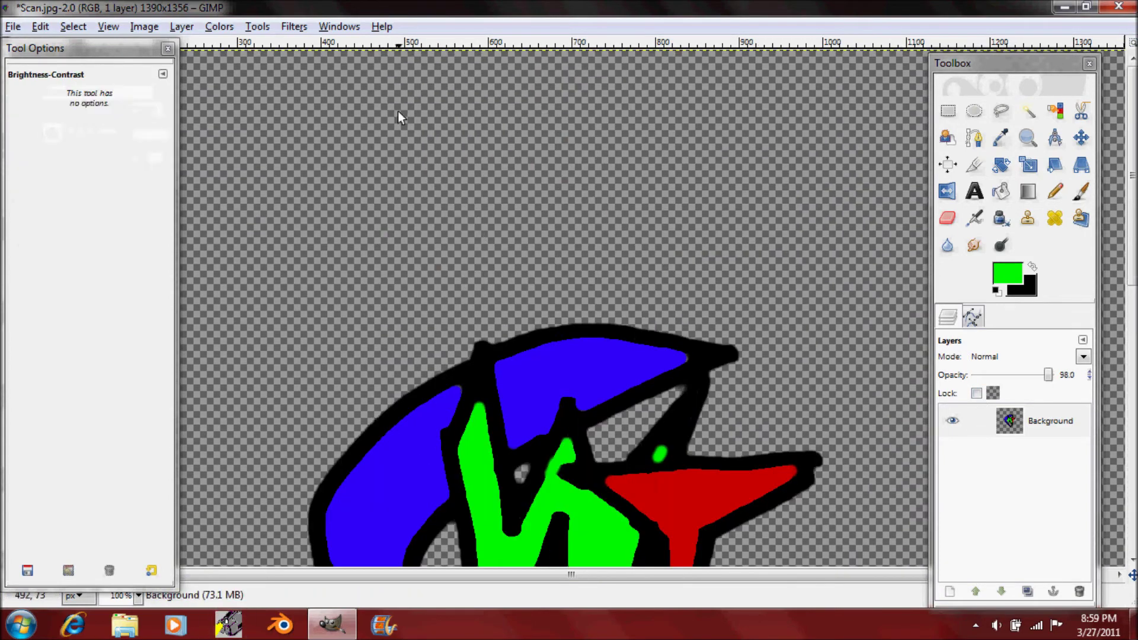
{"action": "scroll", "coordinate": [460, 206], "scroll_direction": "down", "scroll_amount": 4}
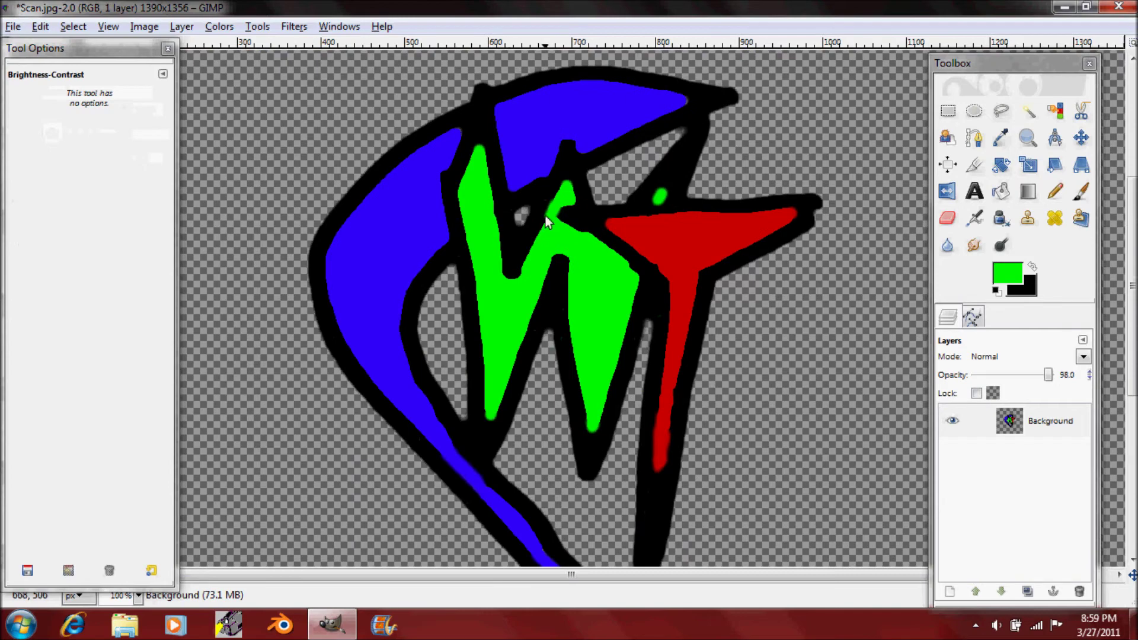
{"action": "left_click", "coordinate": [230, 27]}
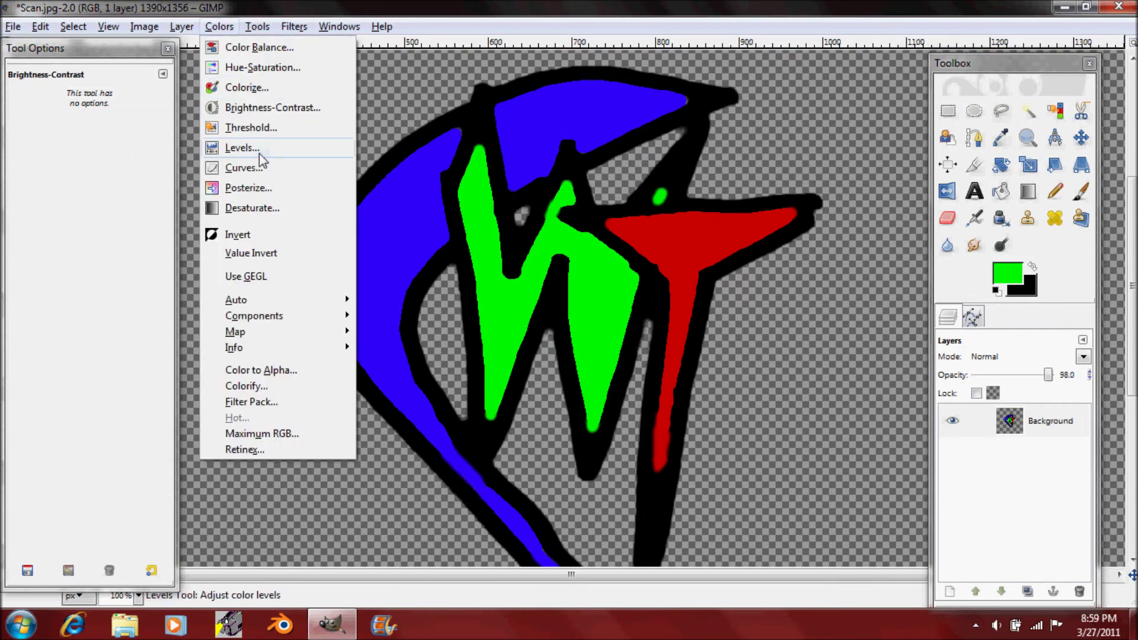
{"action": "left_click", "coordinate": [249, 107]}
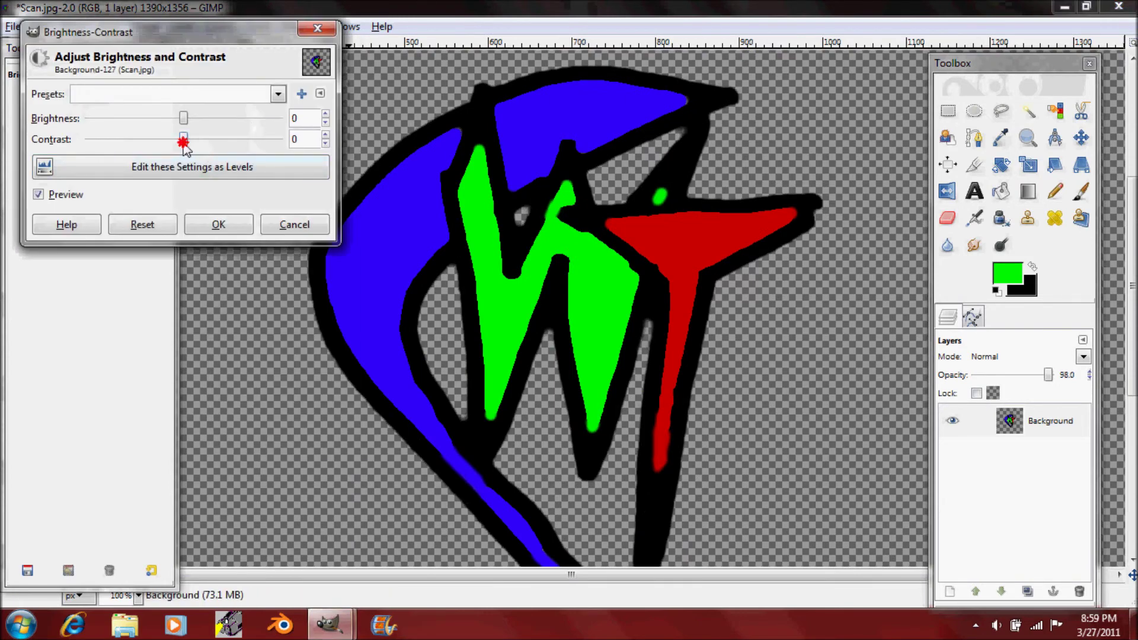
{"action": "left_click_drag", "start_coordinate": [184, 141], "coordinate": [355, 148]}
{"action": "left_click", "coordinate": [218, 224]}
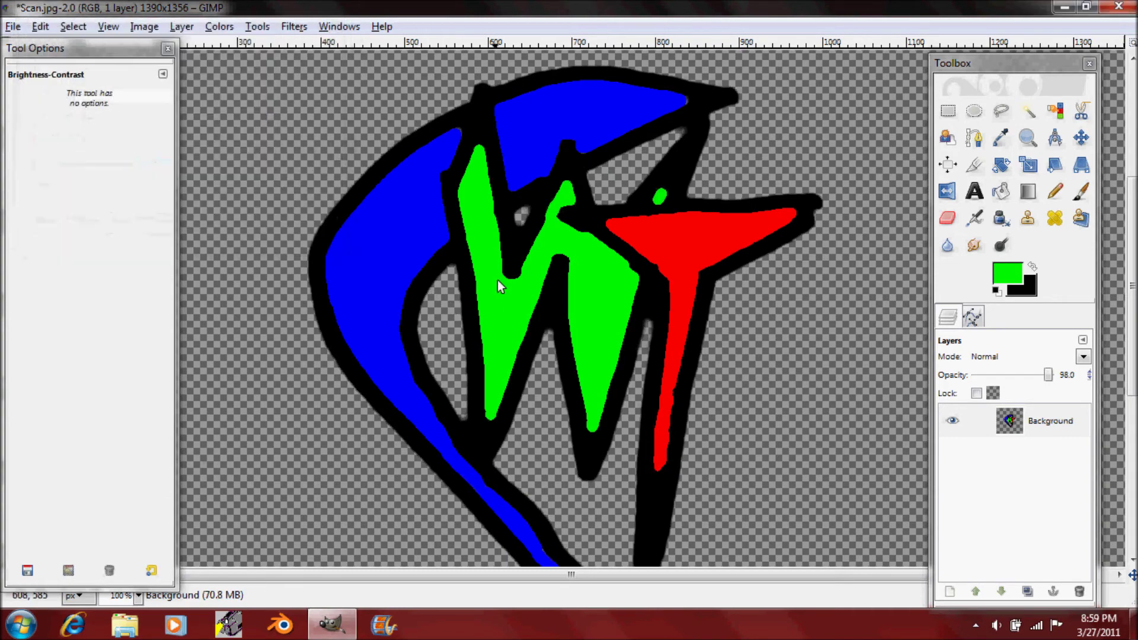
Step: Set the foreground color to blue 3000ff and paint over the gray rim at the upper tip of the crescent's left section
{"action": "scroll", "coordinate": [495, 291], "scroll_direction": "down", "scroll_amount": 1}
{"action": "scroll", "coordinate": [495, 300], "scroll_direction": "up", "scroll_amount": 3}
{"action": "scroll", "coordinate": [495, 302], "scroll_direction": "down", "scroll_amount": 2}
{"action": "scroll", "coordinate": [495, 300], "scroll_direction": "up", "scroll_amount": 3}
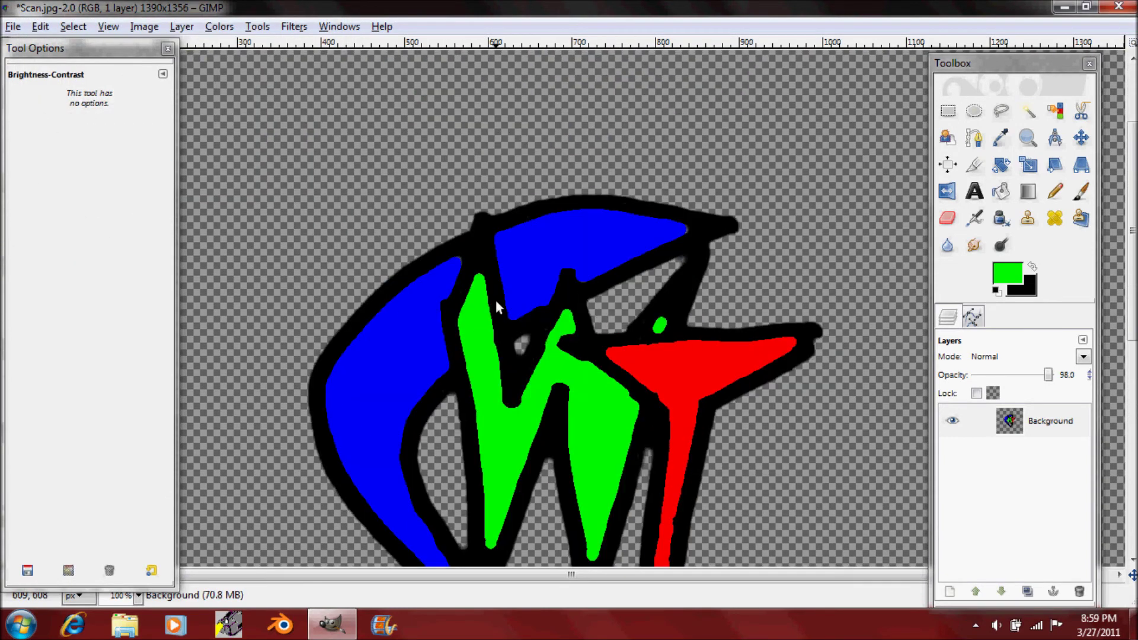
{"action": "left_click", "coordinate": [1007, 276]}
{"action": "left_click", "coordinate": [298, 240]}
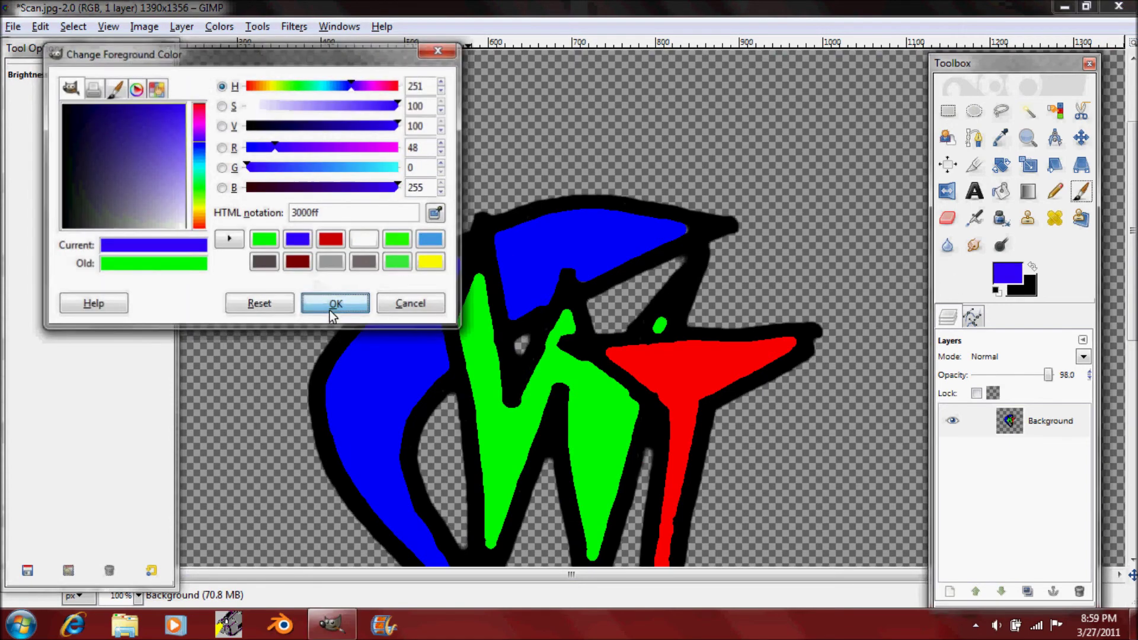
{"action": "left_click", "coordinate": [334, 304]}
{"action": "scroll", "coordinate": [484, 265], "scroll_direction": "up", "scroll_amount": 6, "text": "ctrl"}
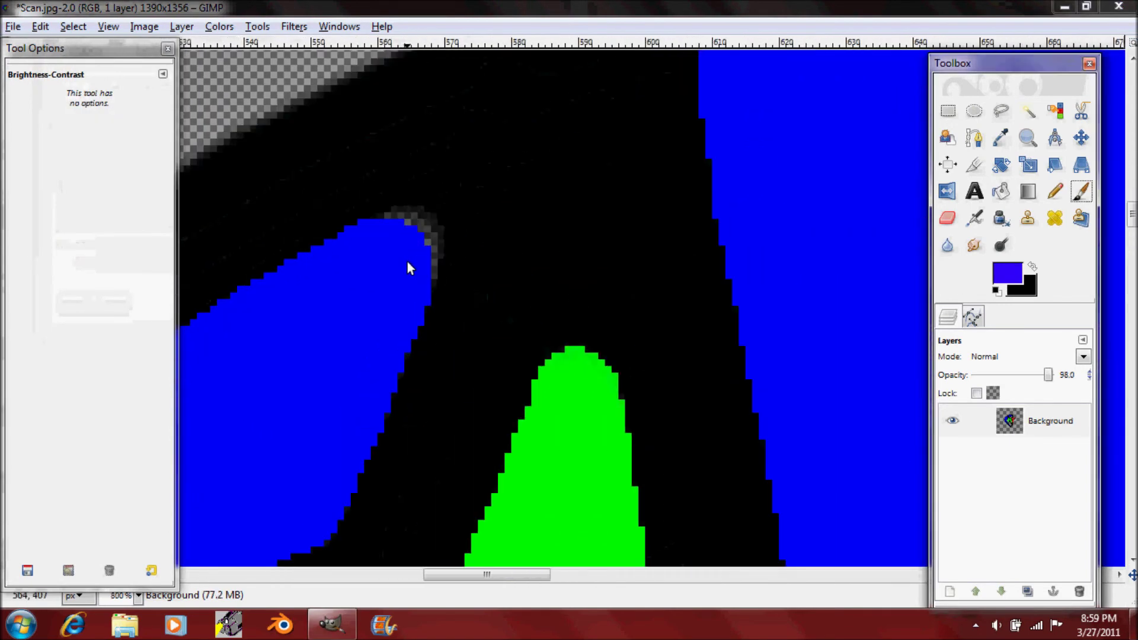
{"action": "left_click", "coordinate": [1082, 191]}
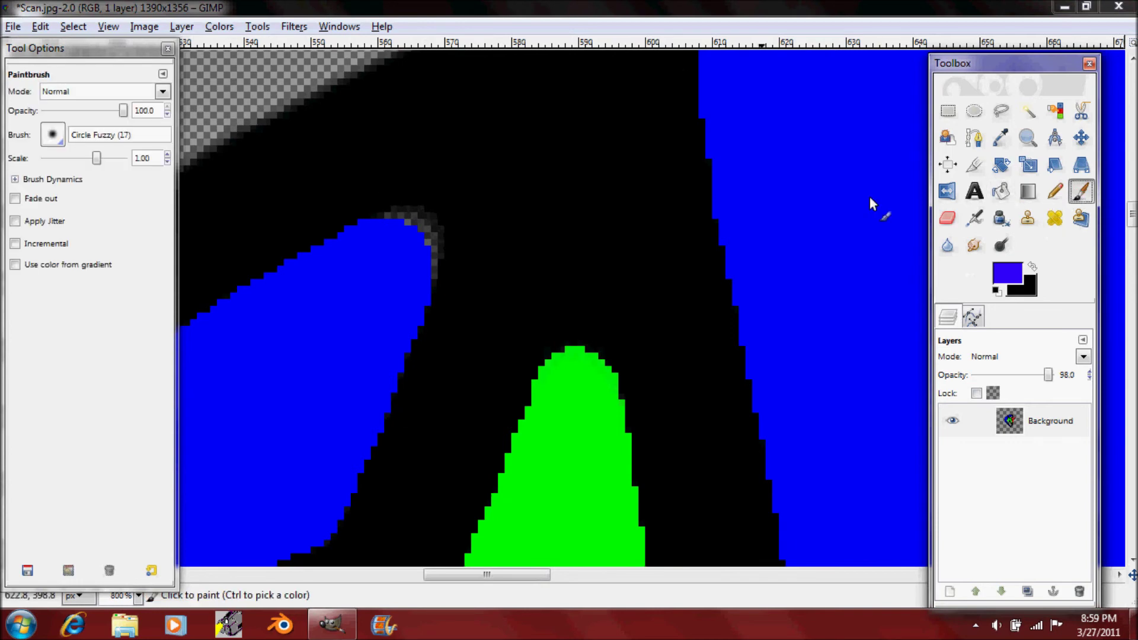
{"action": "left_click", "coordinate": [404, 246]}
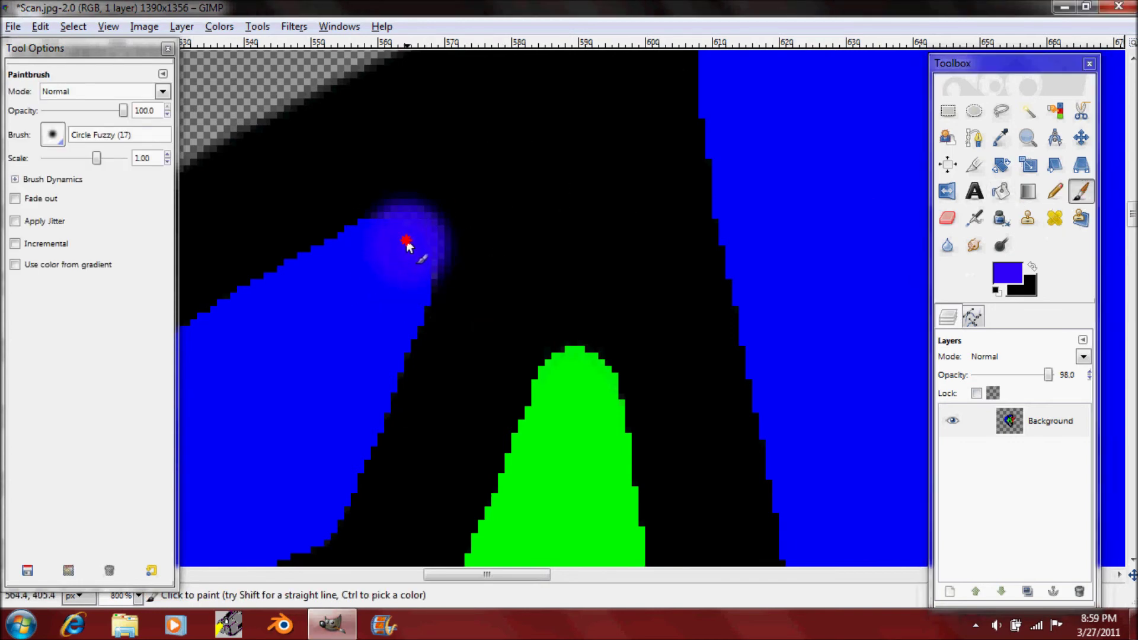
Step: Apply maximum contrast again to blend the blue paint at the crescent's left section tip and sharpen its edge
{"action": "left_click", "coordinate": [219, 26]}
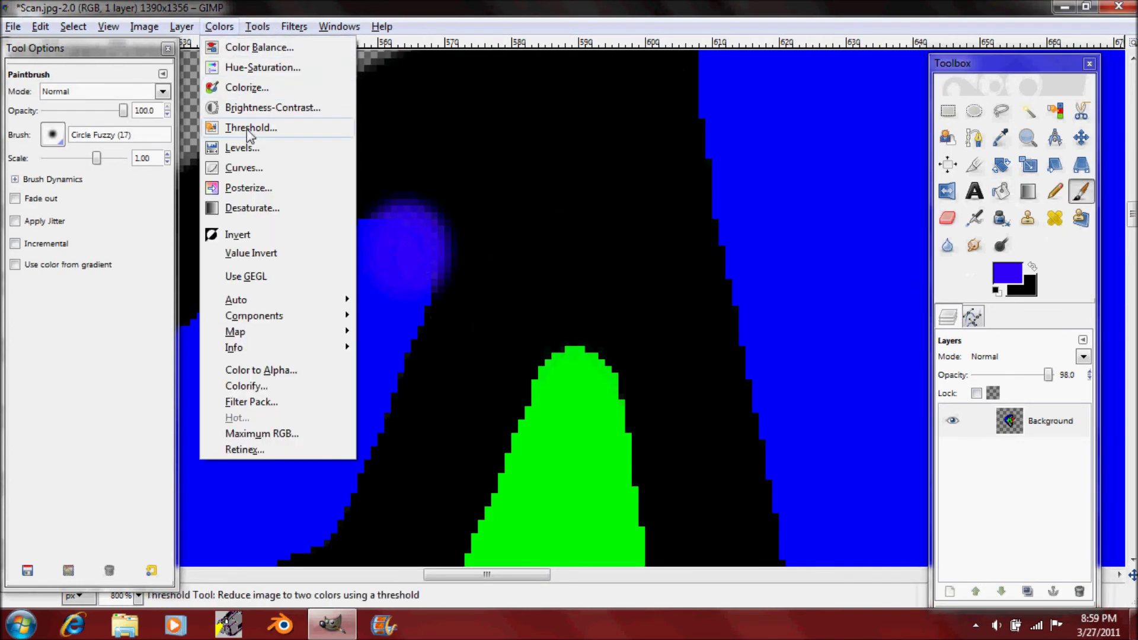
{"action": "left_click", "coordinate": [259, 108]}
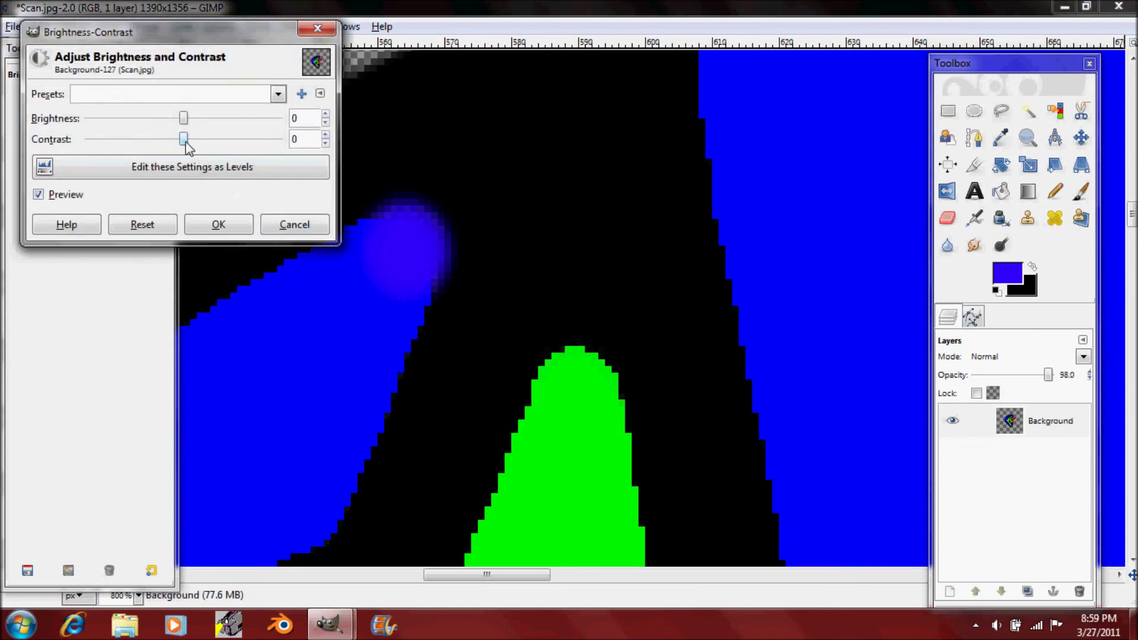
{"action": "left_click_drag", "start_coordinate": [184, 140], "coordinate": [313, 150]}
{"action": "left_click", "coordinate": [219, 224]}
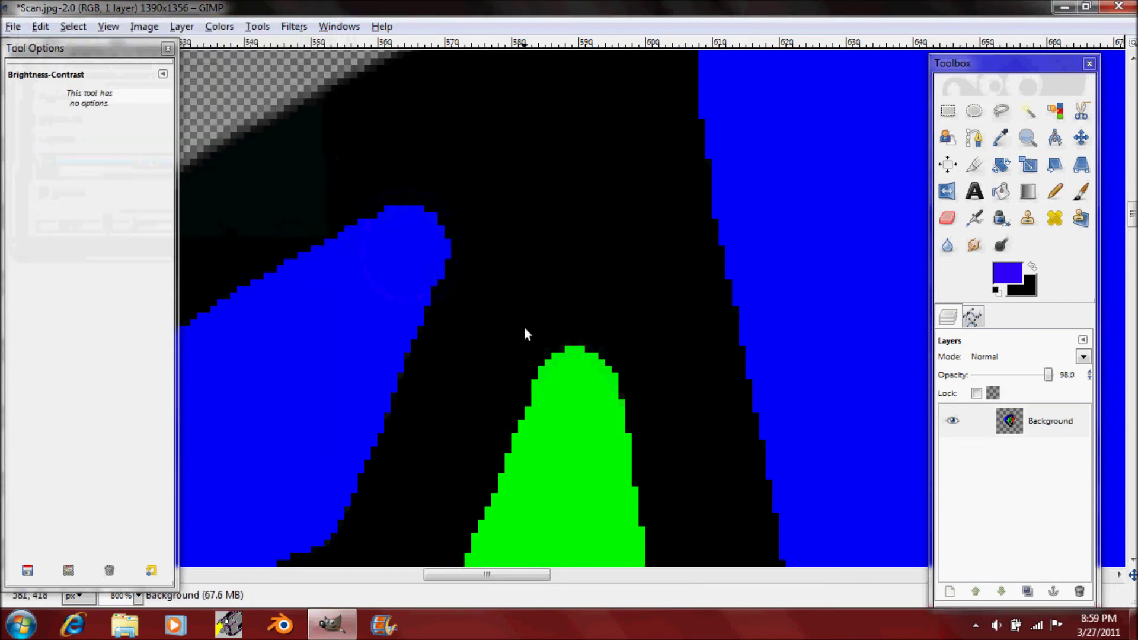
Step: Paint blue with the Paintbrush over the faint upper edge of the crescent's narrow tail section
{"action": "scroll", "coordinate": [523, 328], "scroll_direction": "down", "scroll_amount": 5}
{"action": "scroll", "coordinate": [523, 329], "scroll_direction": "down", "scroll_amount": 8}
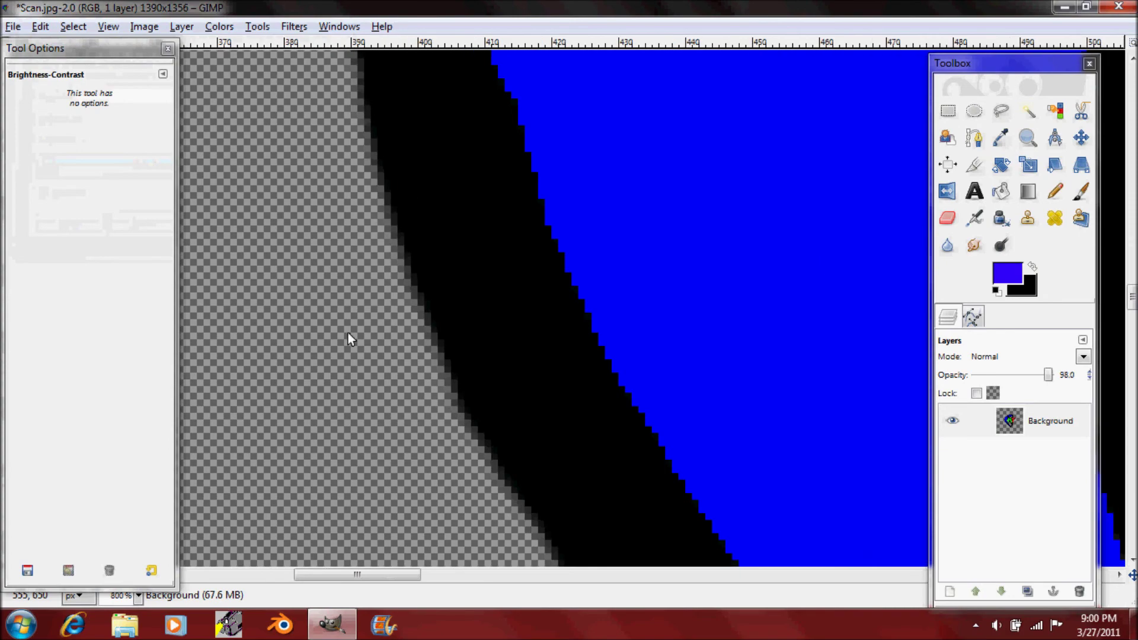
{"action": "scroll", "coordinate": [347, 333], "scroll_direction": "left", "scroll_amount": 6}
{"action": "scroll", "coordinate": [356, 342], "scroll_direction": "down", "scroll_amount": 10}
{"action": "scroll", "coordinate": [355, 342], "scroll_direction": "right", "scroll_amount": 10}
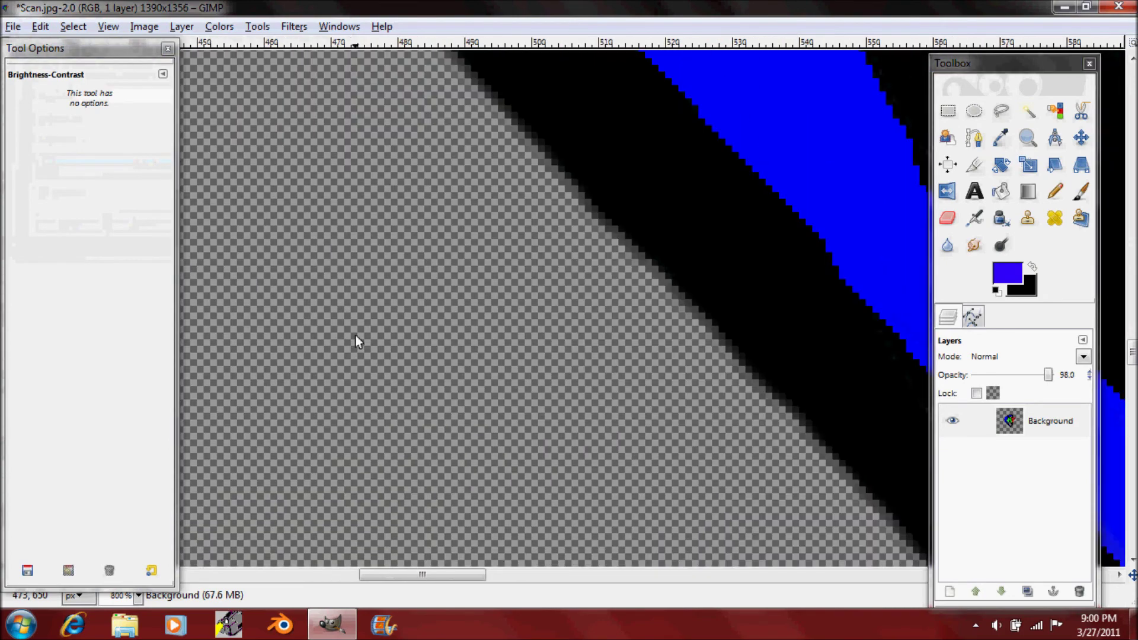
{"action": "scroll", "coordinate": [355, 342], "scroll_direction": "down", "scroll_amount": 5}
{"action": "scroll", "coordinate": [341, 213], "scroll_direction": "down", "scroll_amount": 3}
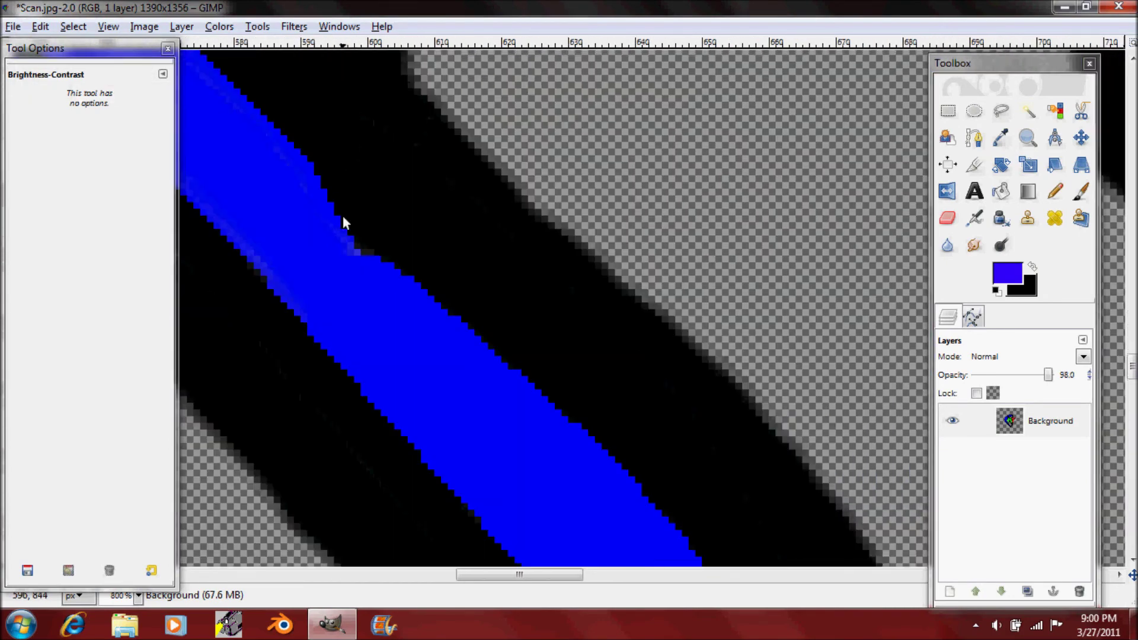
{"action": "left_click", "coordinate": [317, 249]}
{"action": "left_click", "coordinate": [279, 225]}
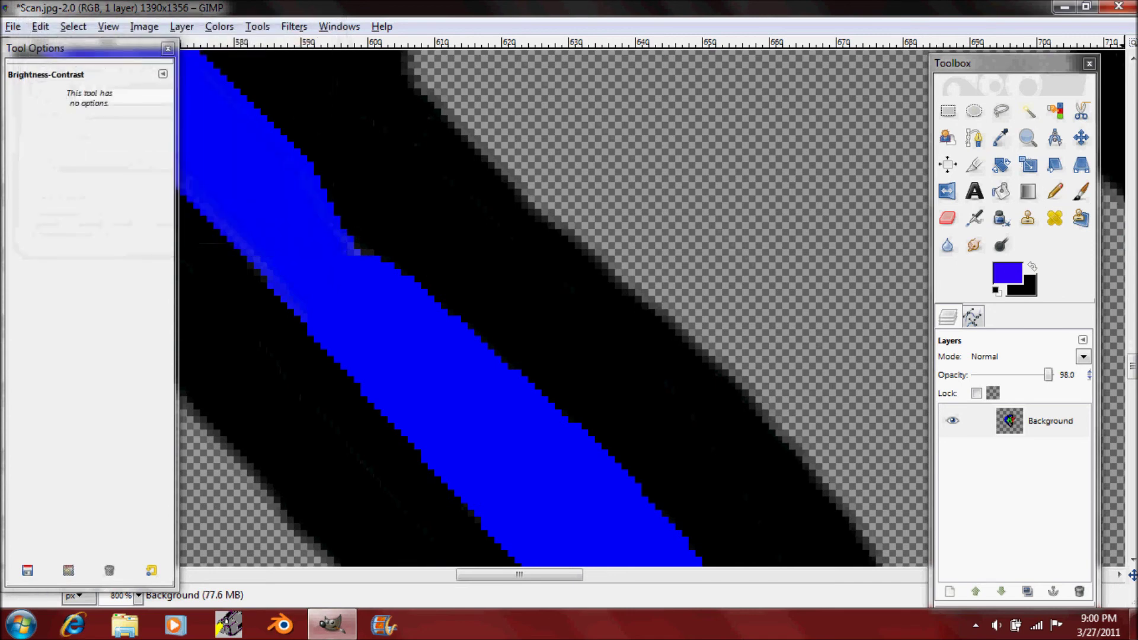
{"action": "left_click", "coordinate": [1080, 193]}
{"action": "mouse_move", "coordinate": [366, 279]}
{"action": "left_mouse_down"}
{"action": "mouse_move", "coordinate": [323, 242]}
{"action": "mouse_move", "coordinate": [399, 285]}
{"action": "mouse_move", "coordinate": [299, 172]}
{"action": "left_mouse_up"}
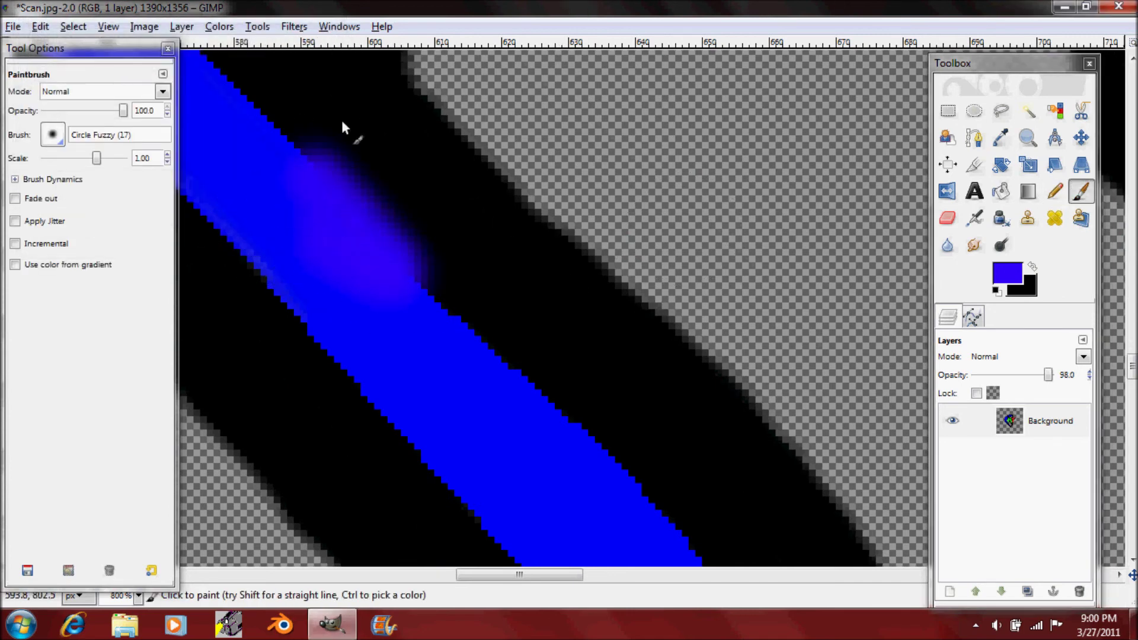
Step: Raise the contrast to the maximum once more to even out the new paint on the crescent's tail
{"action": "left_click", "coordinate": [219, 26]}
{"action": "left_click", "coordinate": [235, 108]}
{"action": "left_click_drag", "start_coordinate": [183, 139], "coordinate": [283, 140]}
{"action": "left_click", "coordinate": [223, 224]}
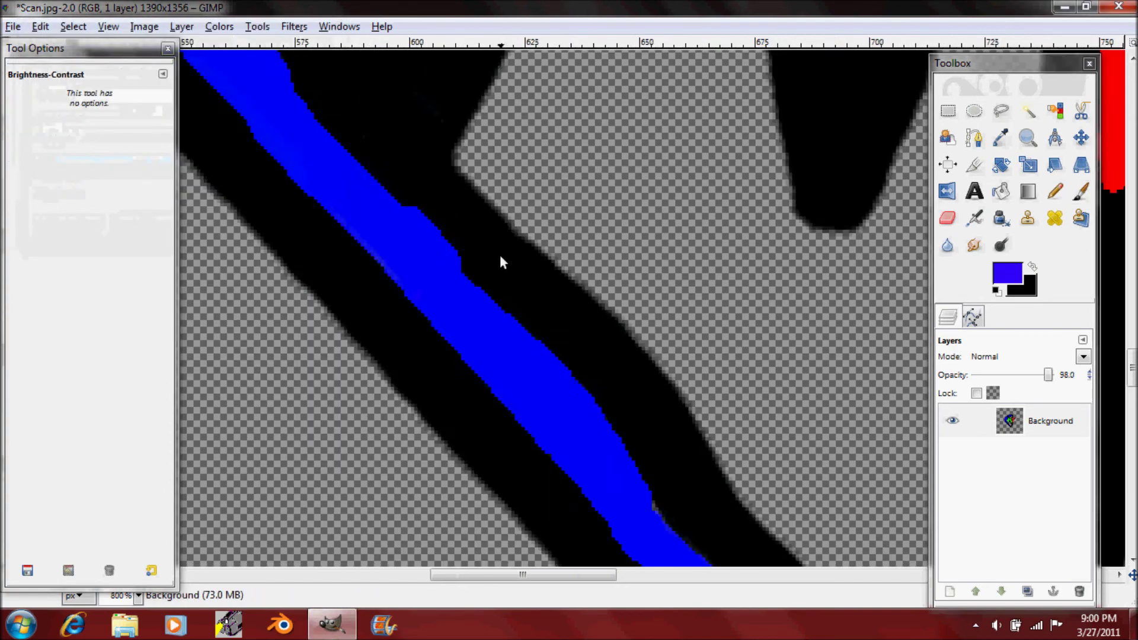
Step: Paint blue with the Paintbrush over the gray, semi-transparent rim at the pointed right end of the crescent's upper section
{"action": "scroll", "coordinate": [498, 256], "scroll_direction": "down", "scroll_amount": 6}
{"action": "scroll", "coordinate": [596, 192], "scroll_direction": "down", "scroll_amount": 4}
{"action": "scroll", "coordinate": [595, 192], "scroll_direction": "up", "scroll_amount": 13}
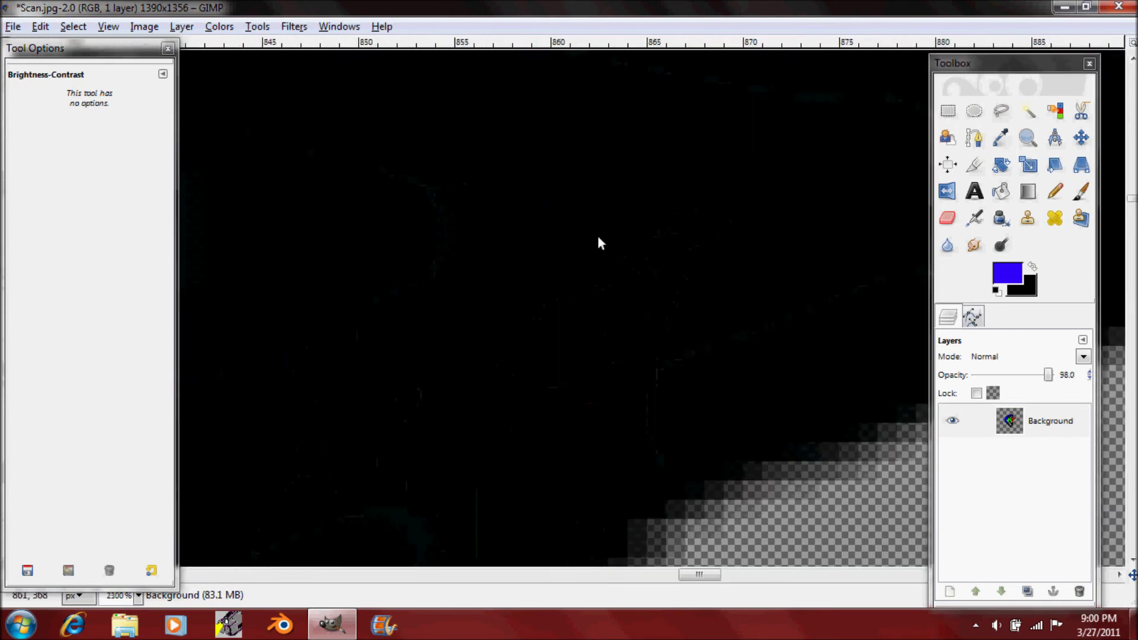
{"action": "scroll", "coordinate": [332, 273], "scroll_direction": "left", "scroll_amount": 2}
{"action": "left_click", "coordinate": [610, 214]}
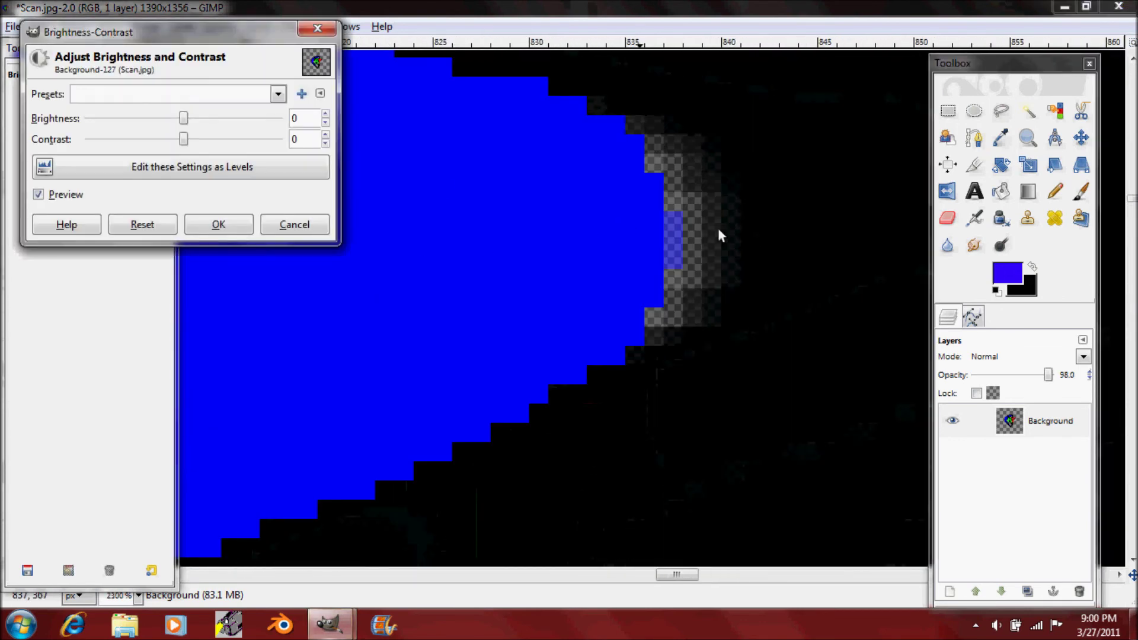
{"action": "left_click", "coordinate": [279, 221]}
{"action": "left_click", "coordinate": [1081, 191]}
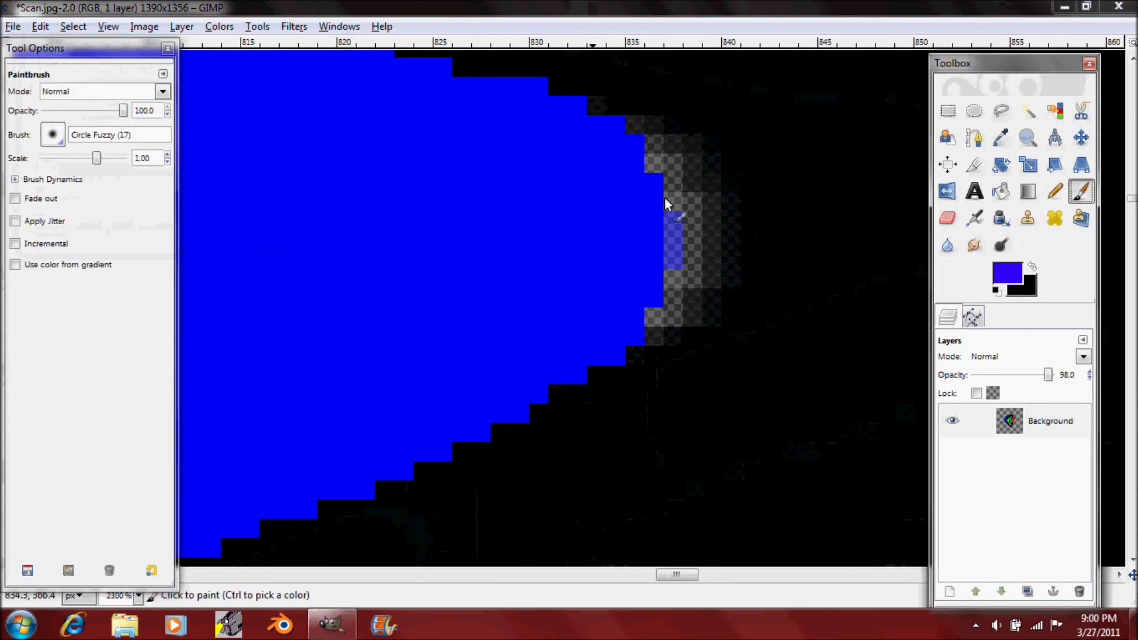
{"action": "left_click_drag", "start_coordinate": [611, 246], "coordinate": [585, 193]}
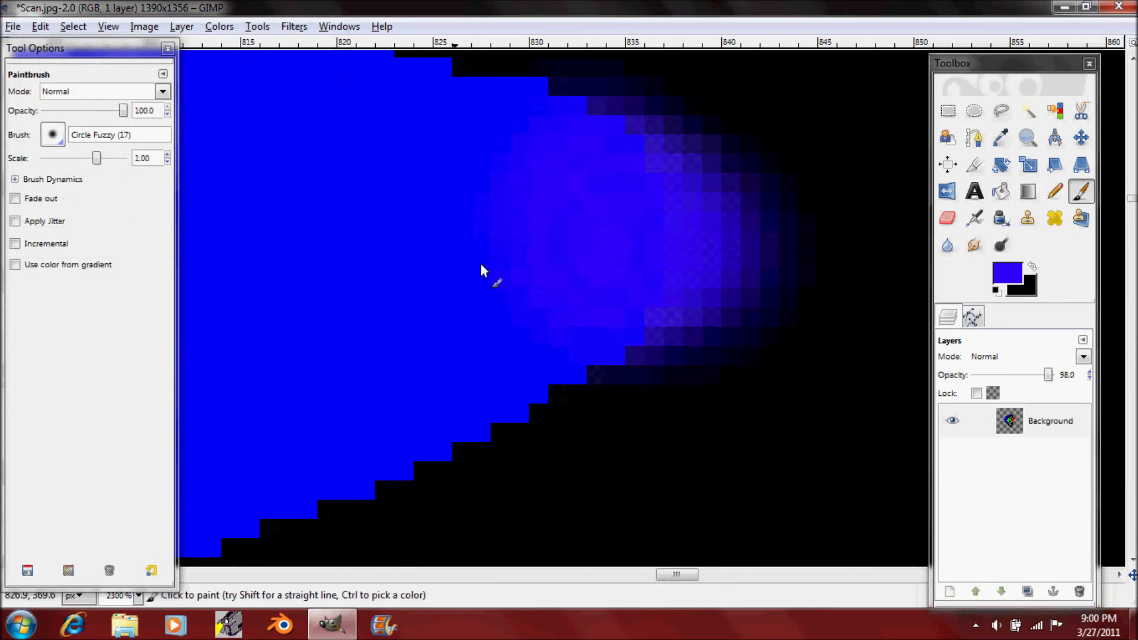
Step: Set the contrast to 127 to blend the fresh blue paint at the crescent's right tip and sharpen its edge
{"action": "left_click", "coordinate": [222, 27]}
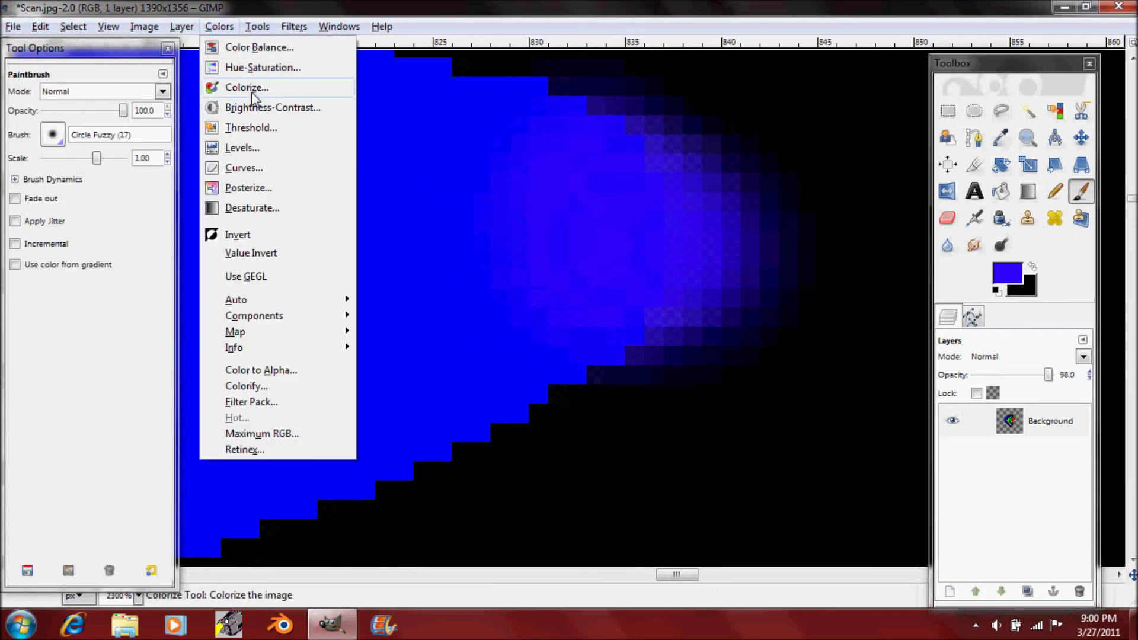
{"action": "left_click", "coordinate": [254, 105]}
{"action": "left_click_drag", "start_coordinate": [183, 139], "coordinate": [283, 139]}
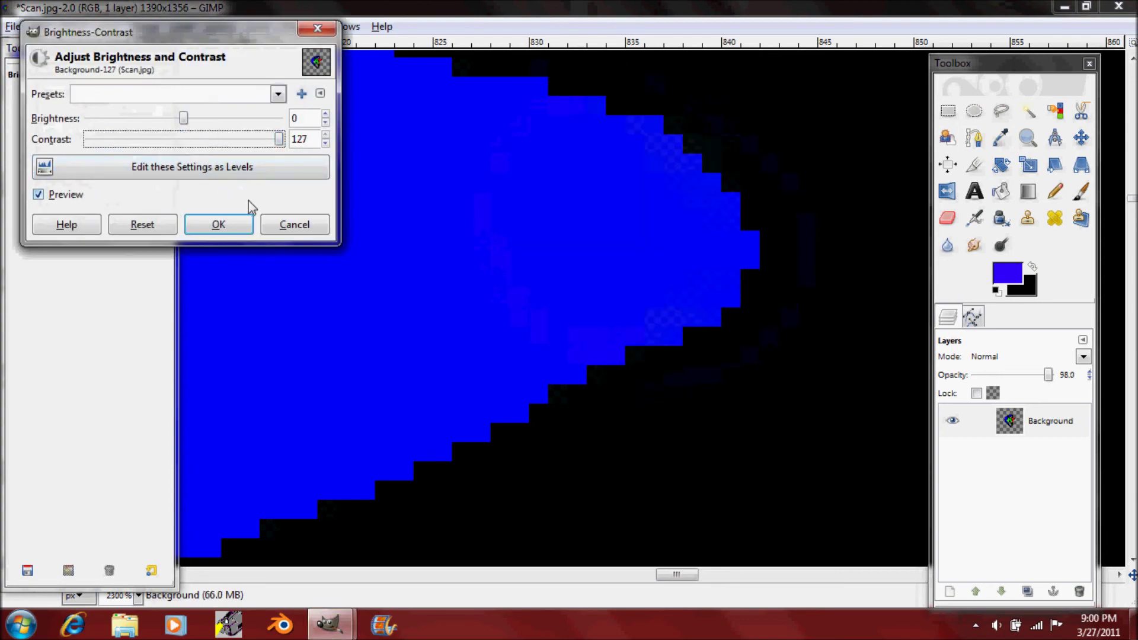
{"action": "left_click", "coordinate": [218, 224]}
Step: Add a new 1390 x 1356 px layer with transparency fill to the image
{"action": "scroll", "coordinate": [257, 307], "scroll_direction": "down", "scroll_amount": 11}
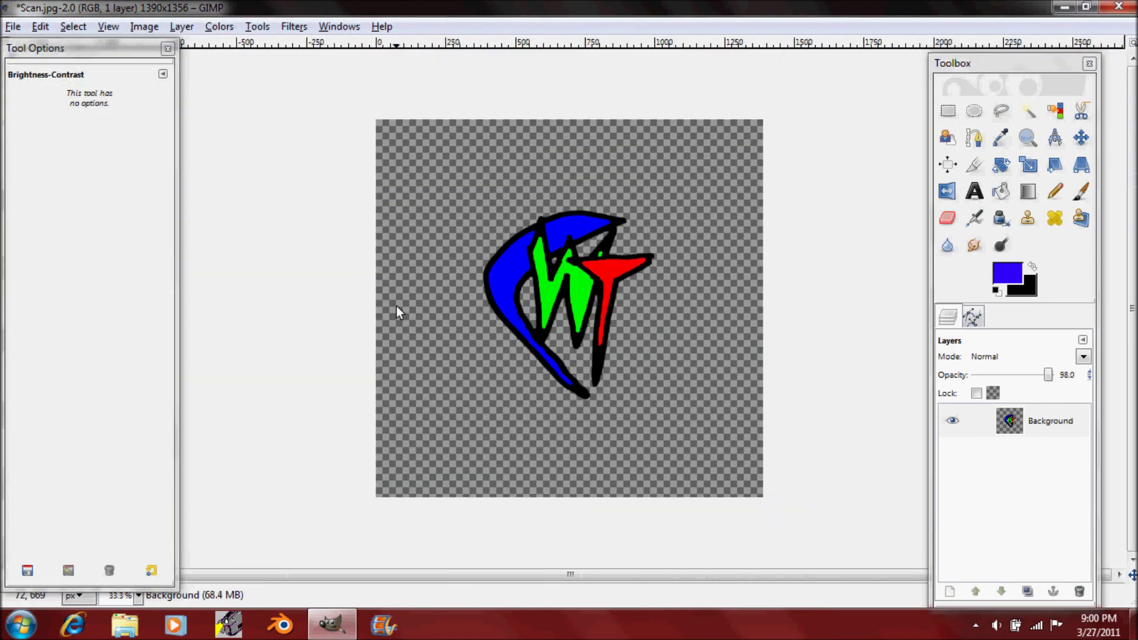
{"action": "scroll", "coordinate": [524, 353], "scroll_direction": "up", "scroll_amount": 1}
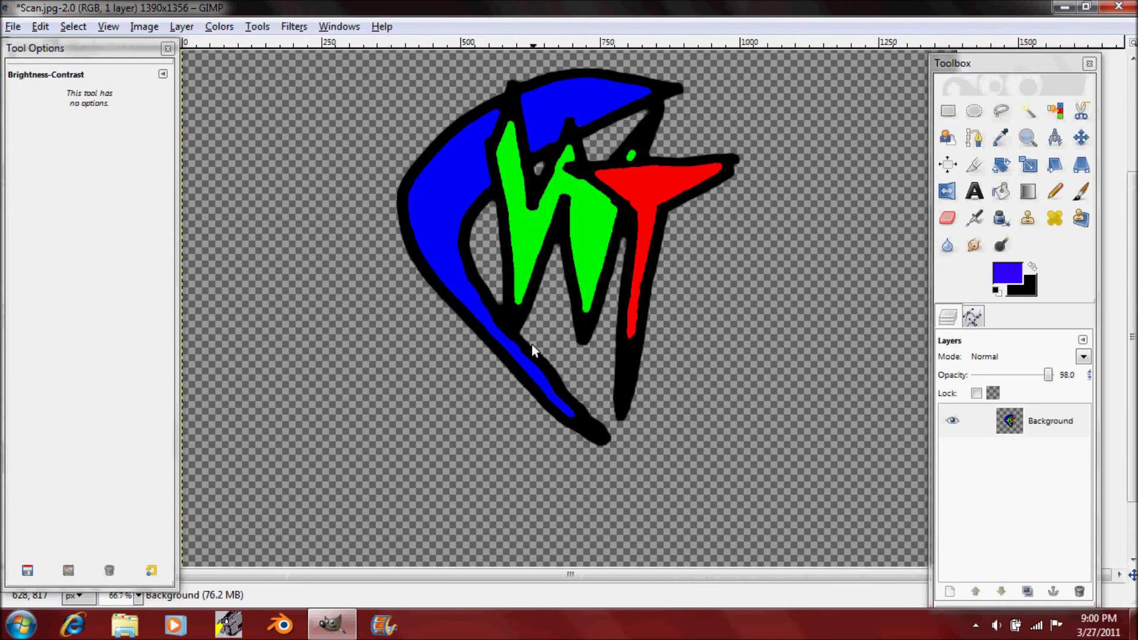
{"action": "scroll", "coordinate": [538, 341], "scroll_direction": "down", "scroll_amount": 3}
{"action": "left_click", "coordinate": [1003, 428]}
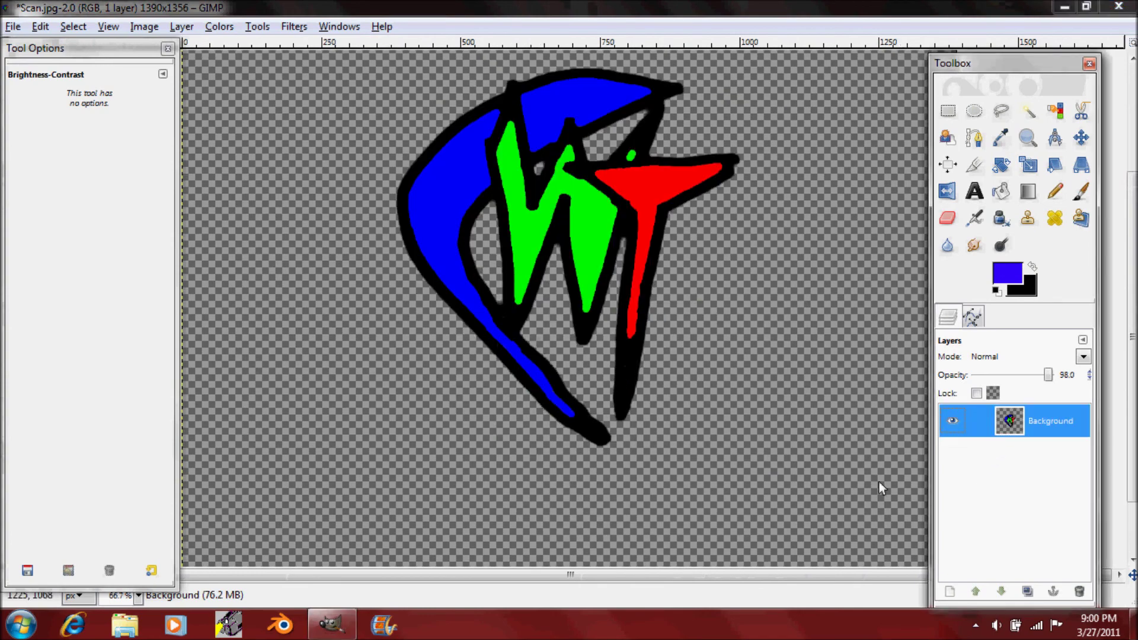
{"action": "left_click", "coordinate": [951, 591]}
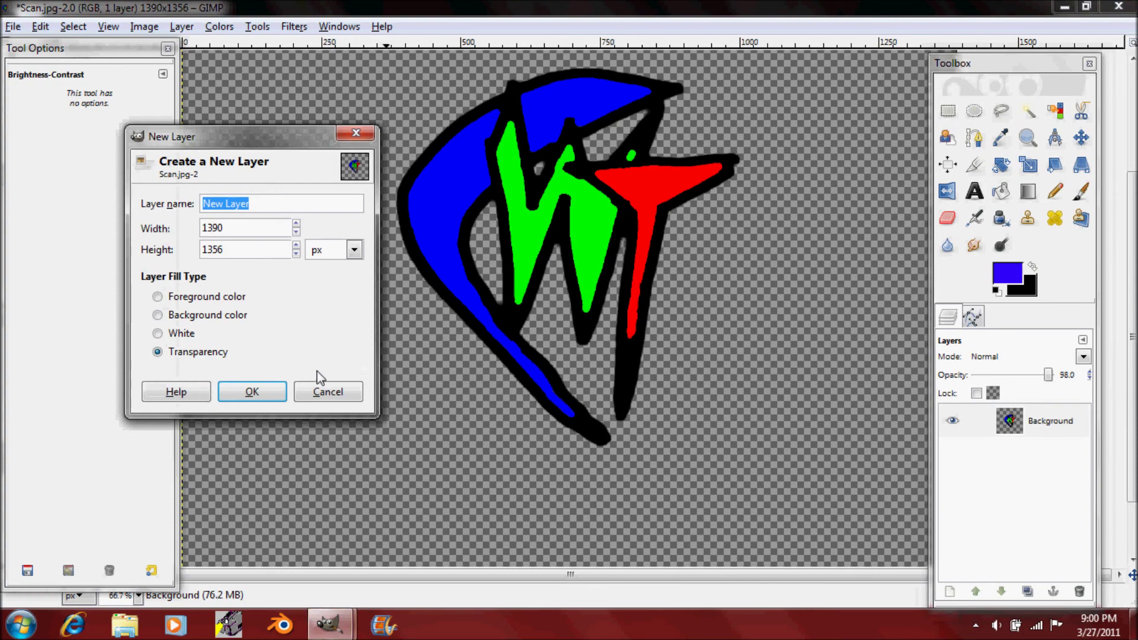
{"action": "left_click", "coordinate": [252, 391]}
Step: Move the logo layer above the new empty layer and make the empty layer active
{"action": "left_click_drag", "start_coordinate": [1013, 428], "coordinate": [1023, 469]}
{"action": "left_click_drag", "start_coordinate": [1010, 459], "coordinate": [1019, 419]}
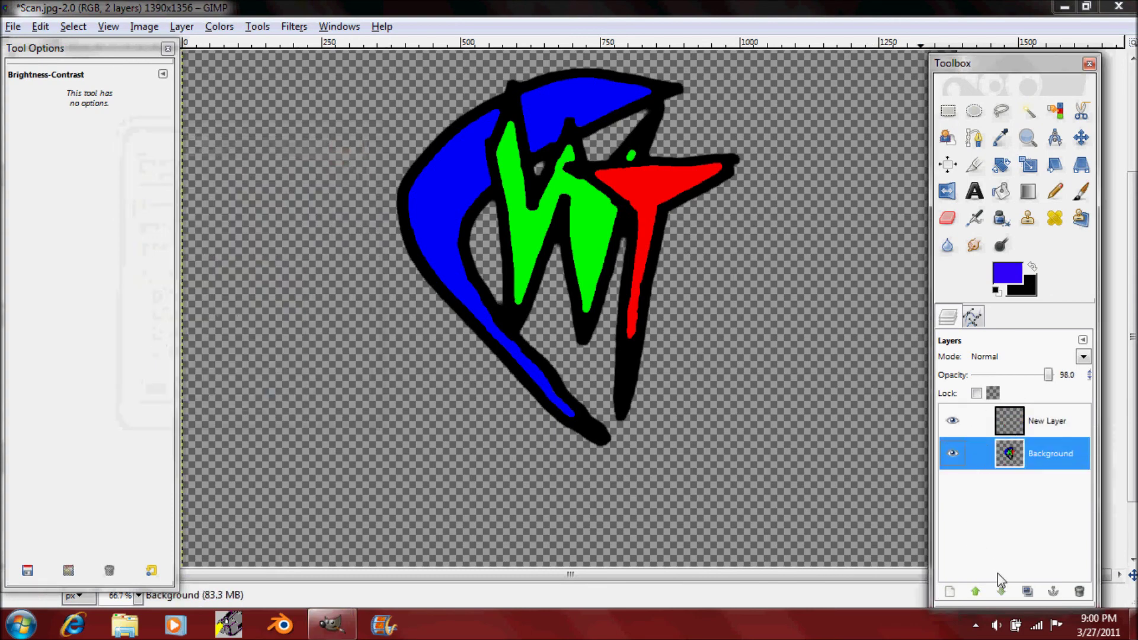
{"action": "left_click", "coordinate": [975, 592]}
{"action": "left_click", "coordinate": [956, 462]}
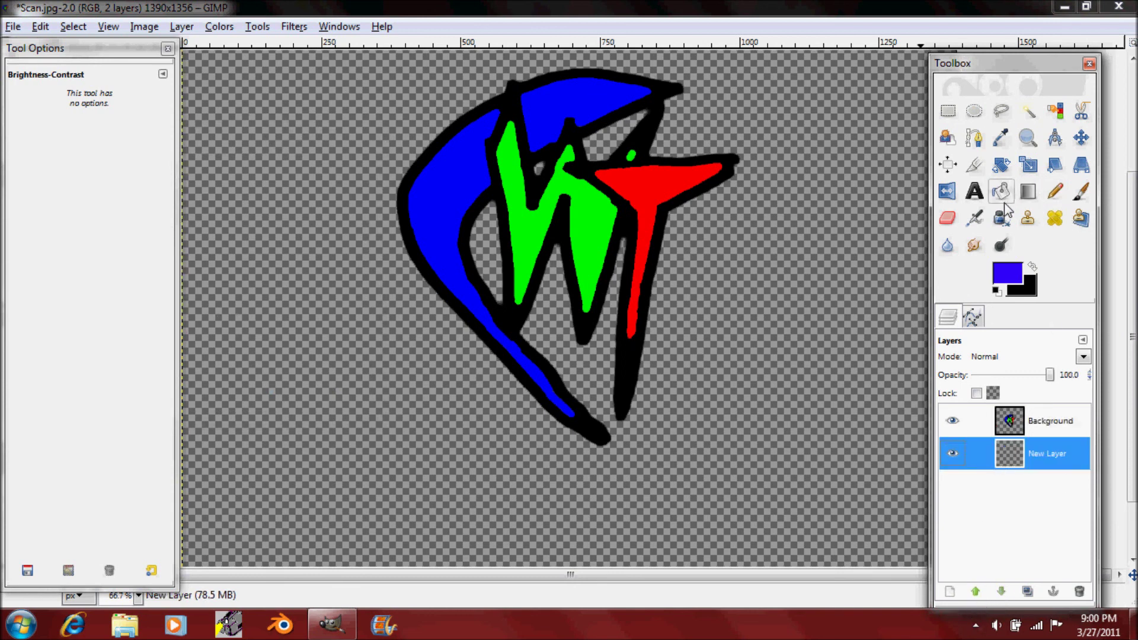
Step: Fill the empty layer with a linear Blend gradient from blue at the bottom of the image to black at the top
{"action": "left_click", "coordinate": [1028, 191]}
{"action": "left_click_drag", "start_coordinate": [649, 563], "coordinate": [665, 181]}
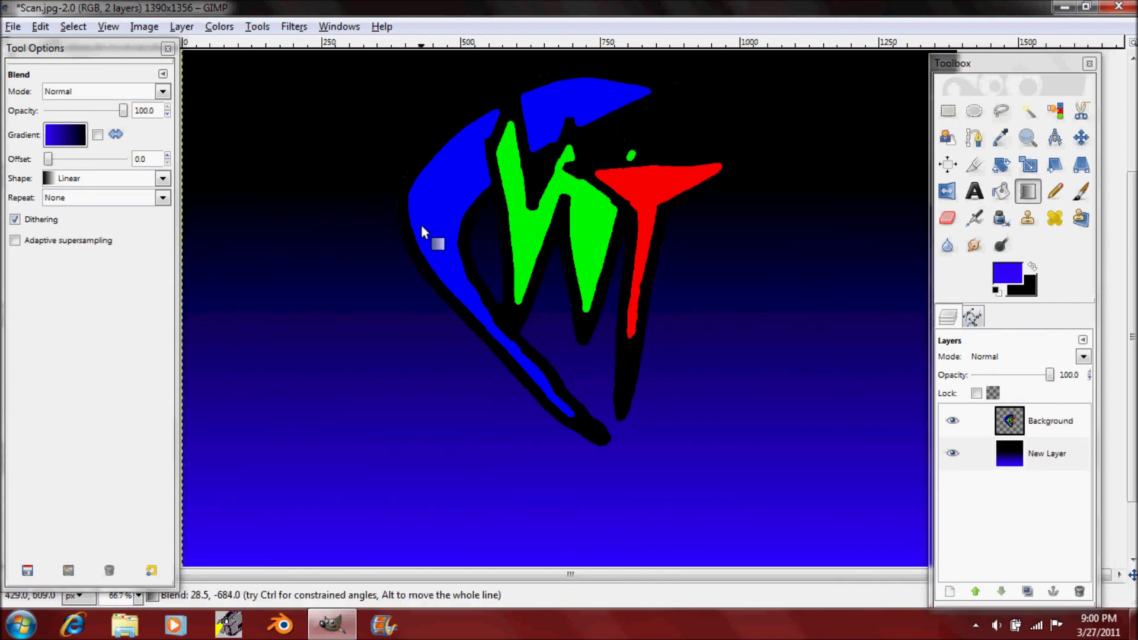
{"action": "scroll", "coordinate": [364, 203], "scroll_direction": "down", "scroll_amount": 2}
{"action": "scroll", "coordinate": [385, 211], "scroll_direction": "up", "scroll_amount": 6}
{"action": "scroll", "coordinate": [385, 210], "scroll_direction": "down", "scroll_amount": 3}
{"action": "scroll", "coordinate": [385, 210], "scroll_direction": "down", "scroll_amount": 1}
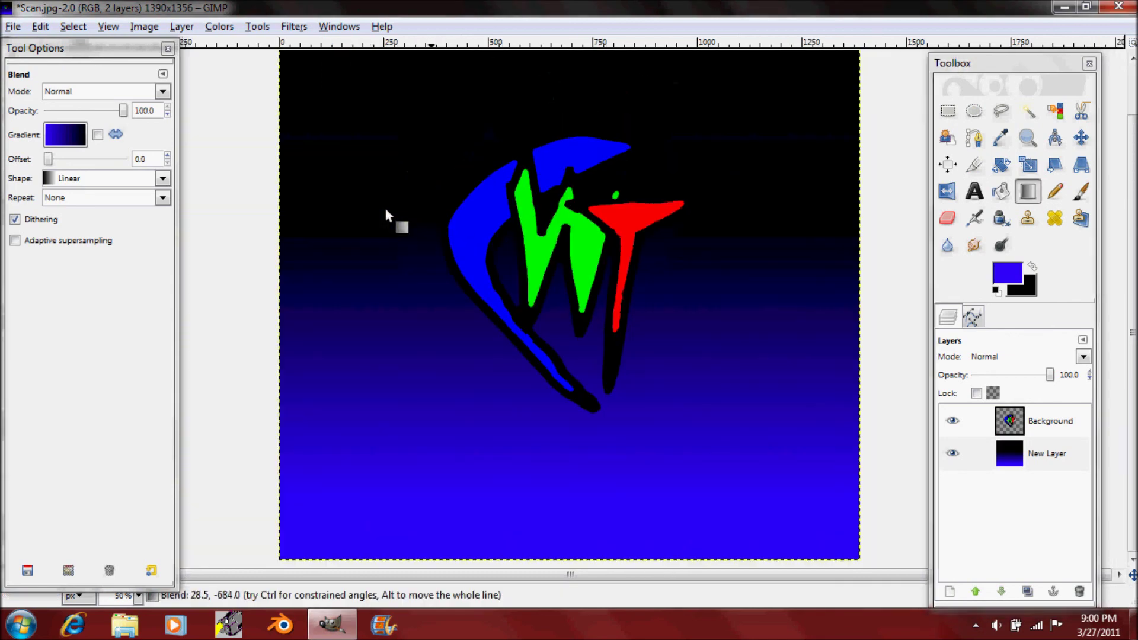
Step: Redraw the linear gradient on the layer behind the logo, from blue at the top to black at the bottom
{"action": "scroll", "coordinate": [386, 213], "scroll_direction": "down", "scroll_amount": 3}
{"action": "left_click_drag", "start_coordinate": [570, 368], "coordinate": [571, 223]}
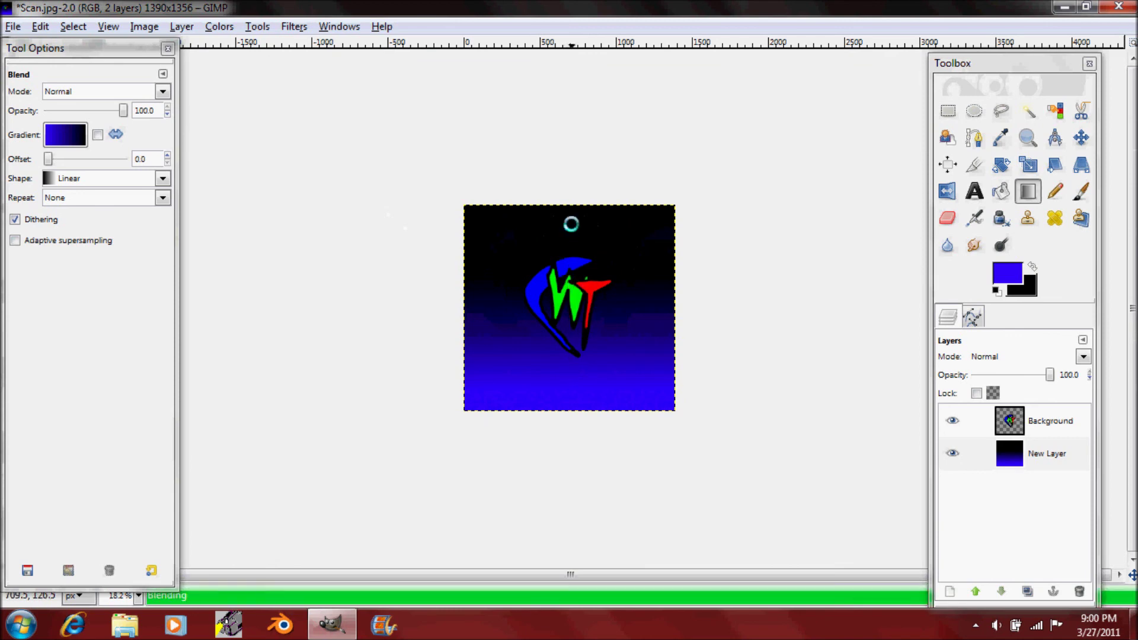
{"action": "mouse_move", "coordinate": [571, 383]}
{"action": "left_mouse_down"}
{"action": "mouse_move", "coordinate": [577, 216]}
{"action": "mouse_move", "coordinate": [584, 375]}
{"action": "left_mouse_up"}
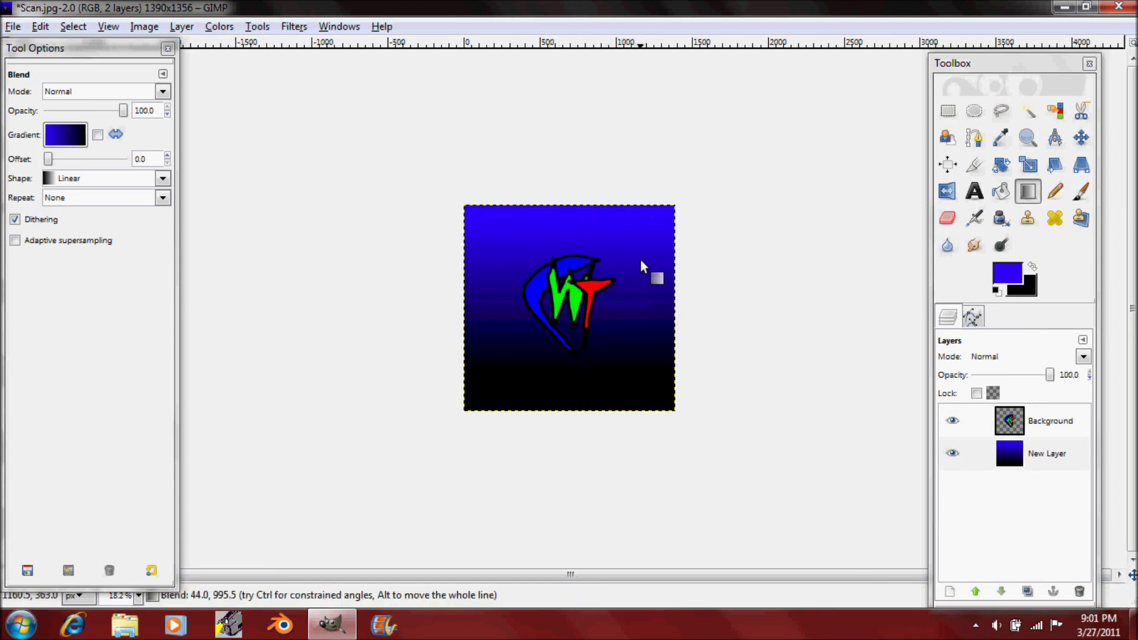
{"action": "scroll", "coordinate": [638, 301], "scroll_direction": "up", "scroll_amount": 7}
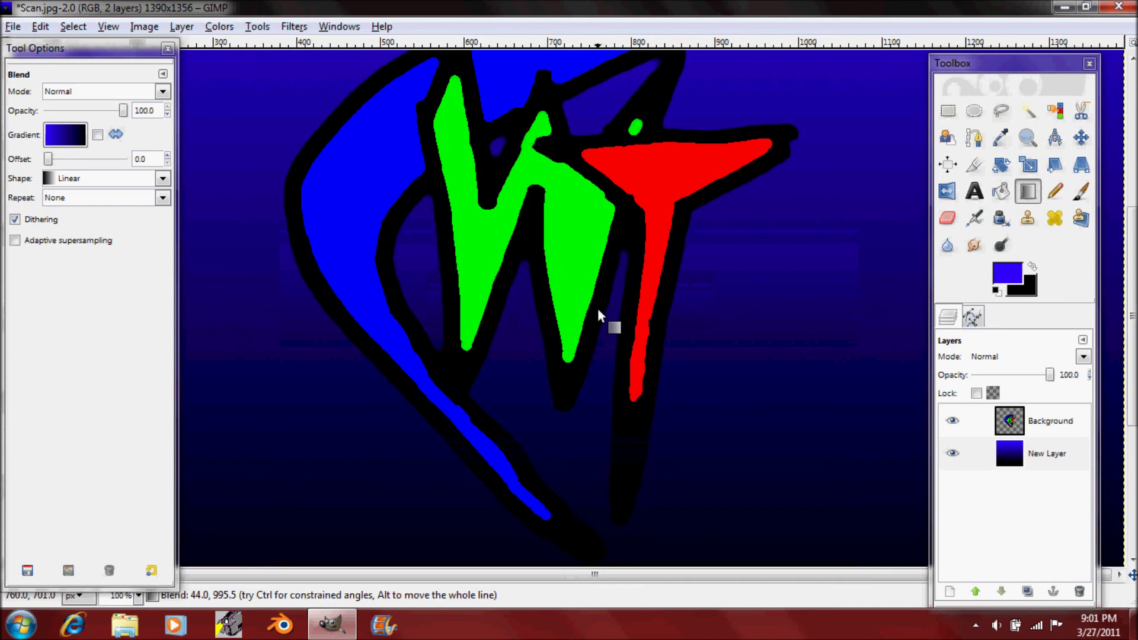
{"action": "scroll", "coordinate": [598, 290], "scroll_direction": "down", "scroll_amount": 5}
{"action": "scroll", "coordinate": [600, 280], "scroll_direction": "up", "scroll_amount": 2}
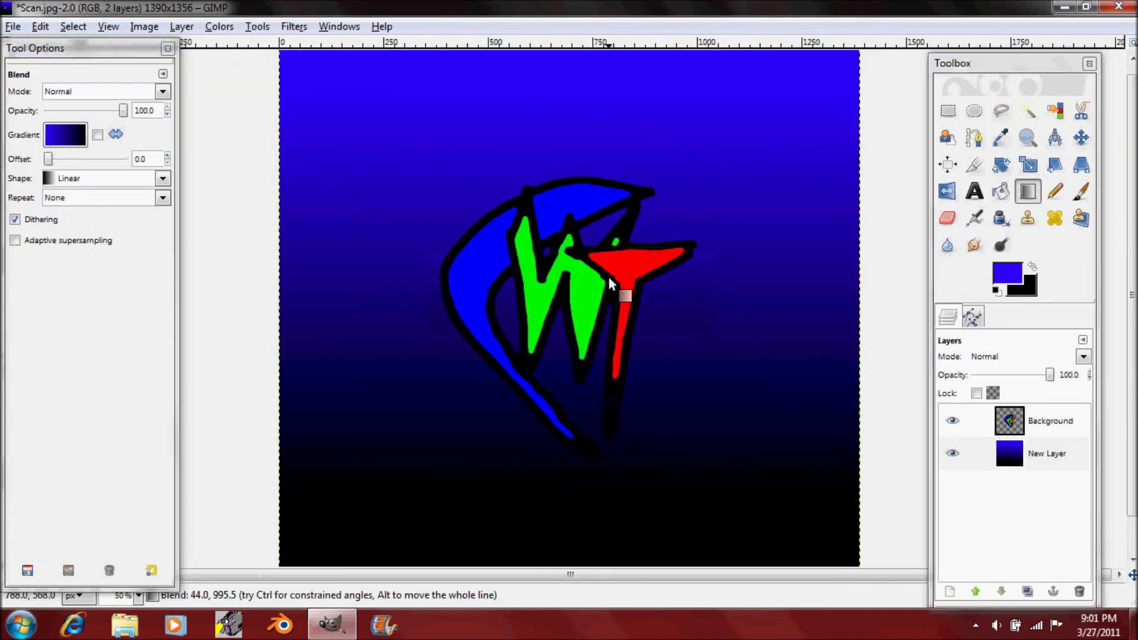